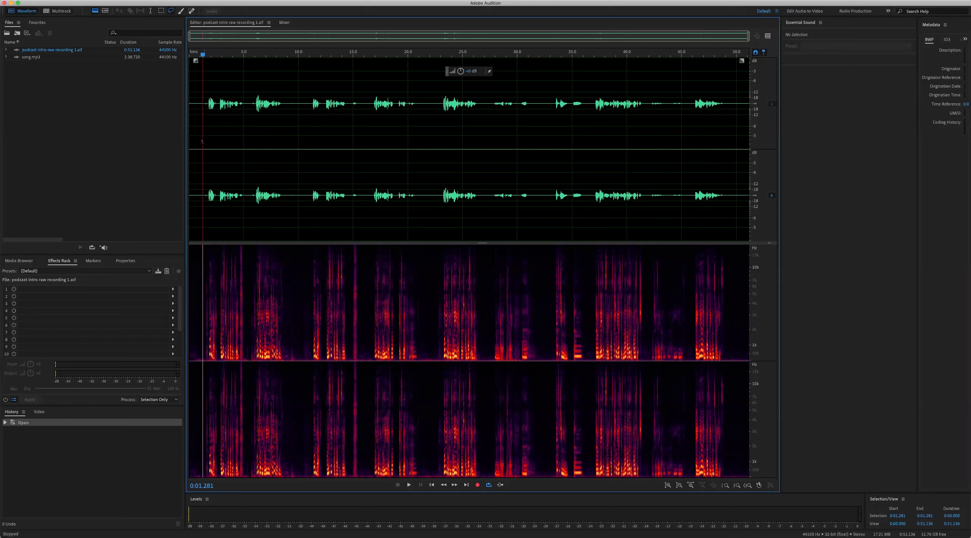
Play back the opening of the raw podcast recording, from about 1.5 s to 9.5 s
click(64, 52)
click(205, 178)
key(space)
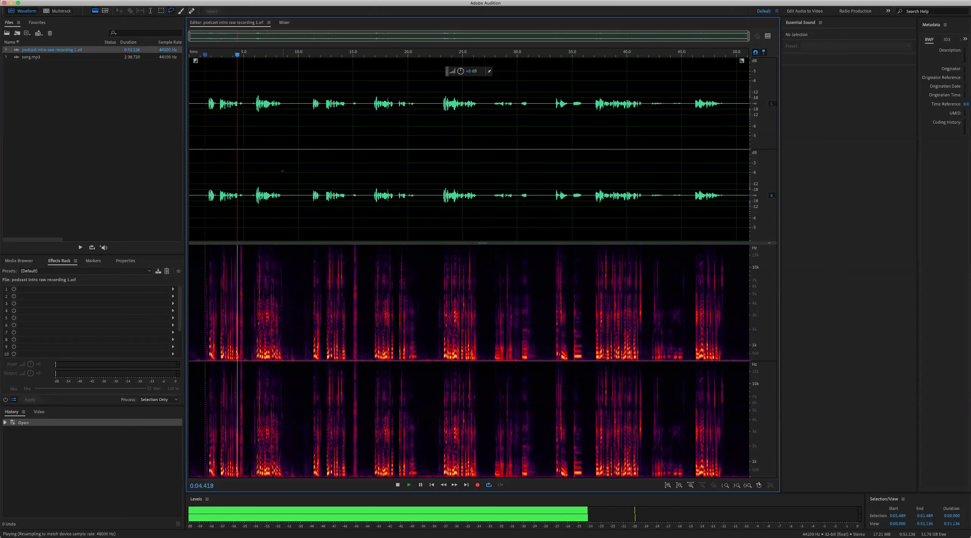
key(space)
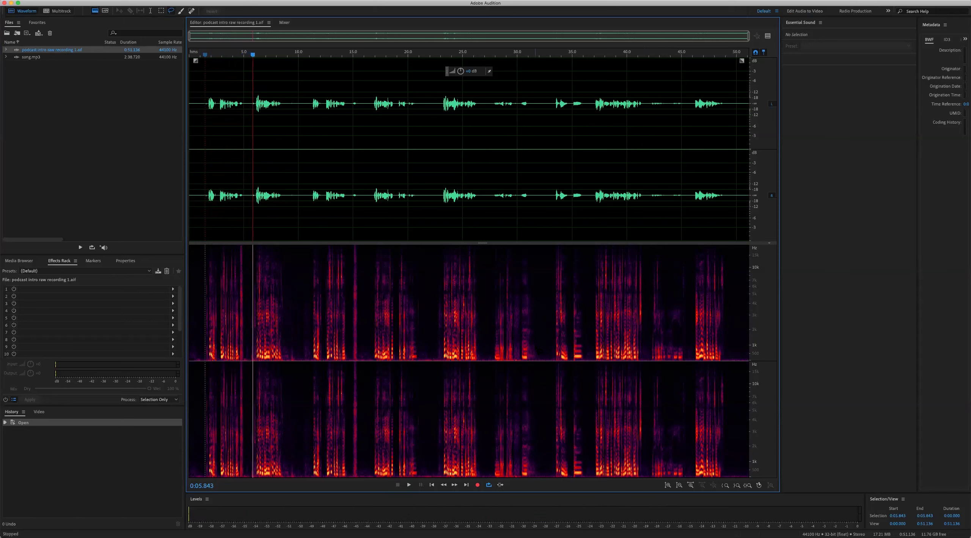
key(space)
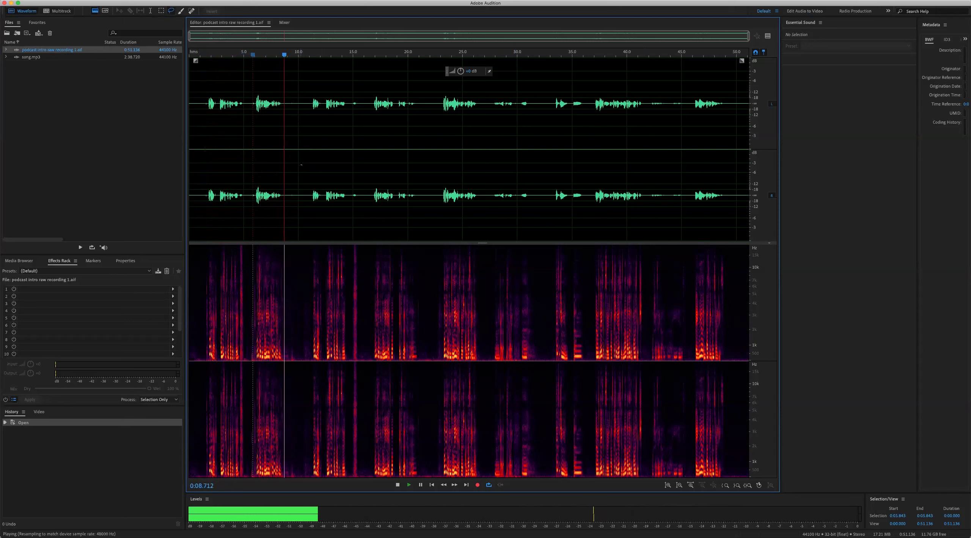
key(space)
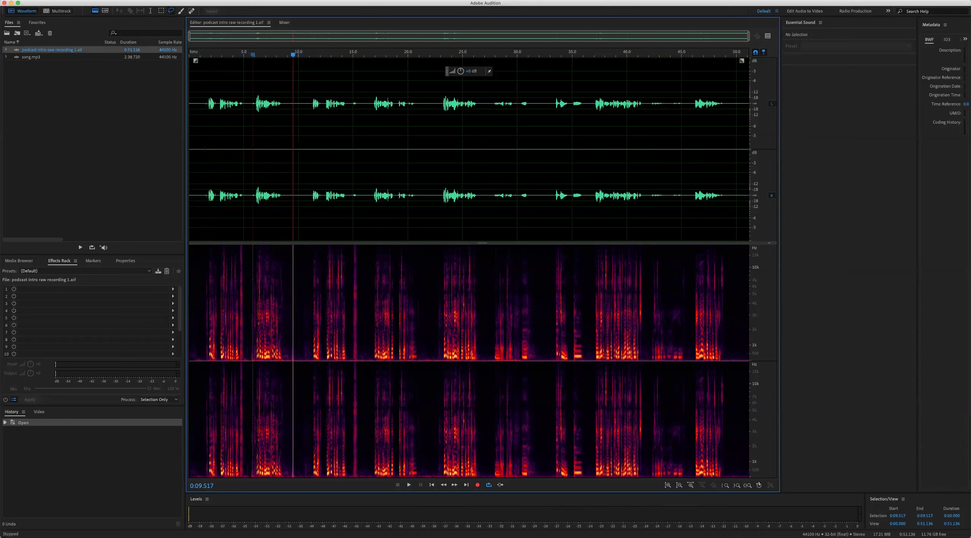
click(309, 150)
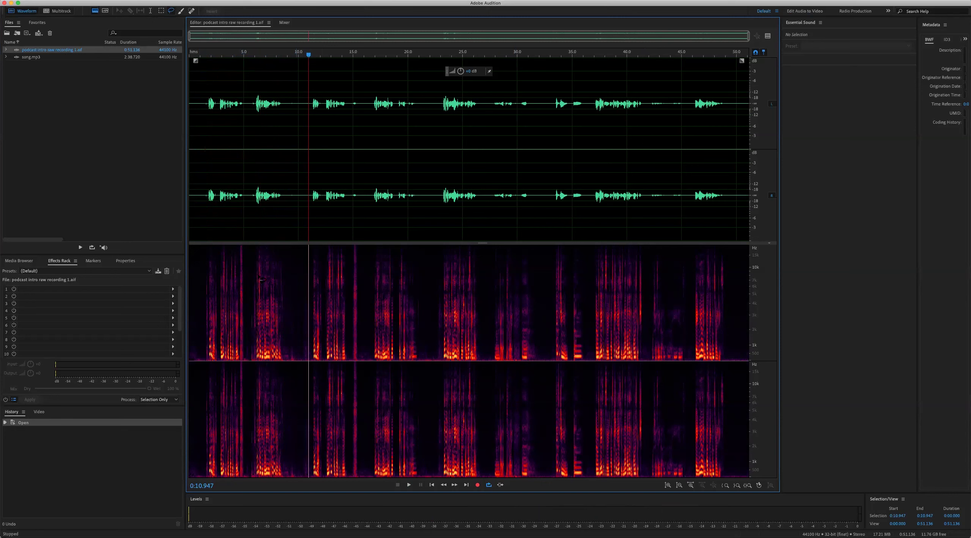
click(471, 170)
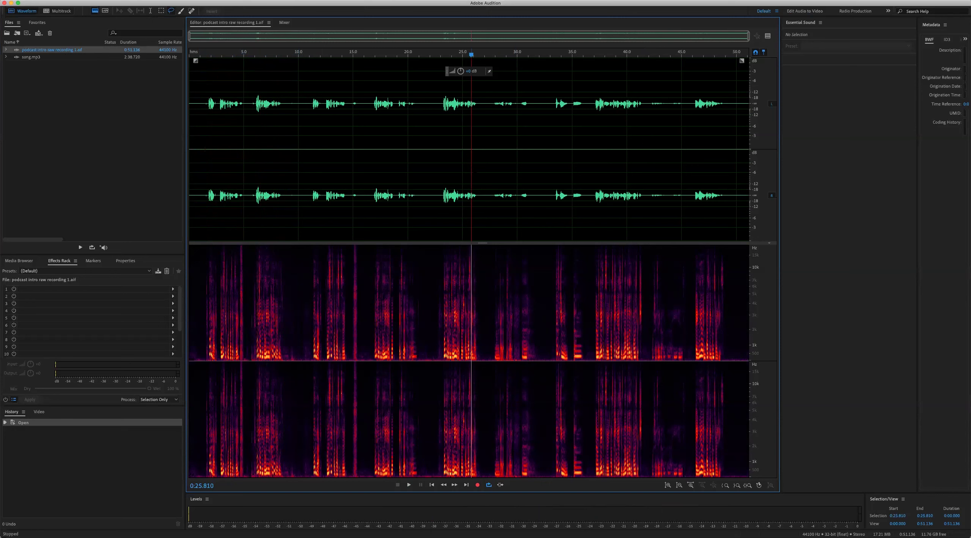
drag(482, 171, 433, 170)
drag(307, 159, 350, 158)
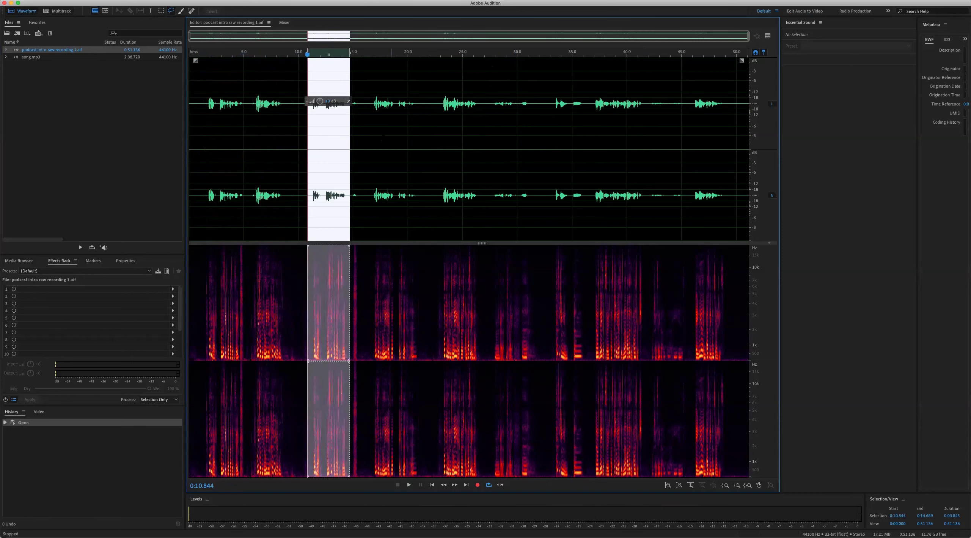
click(384, 134)
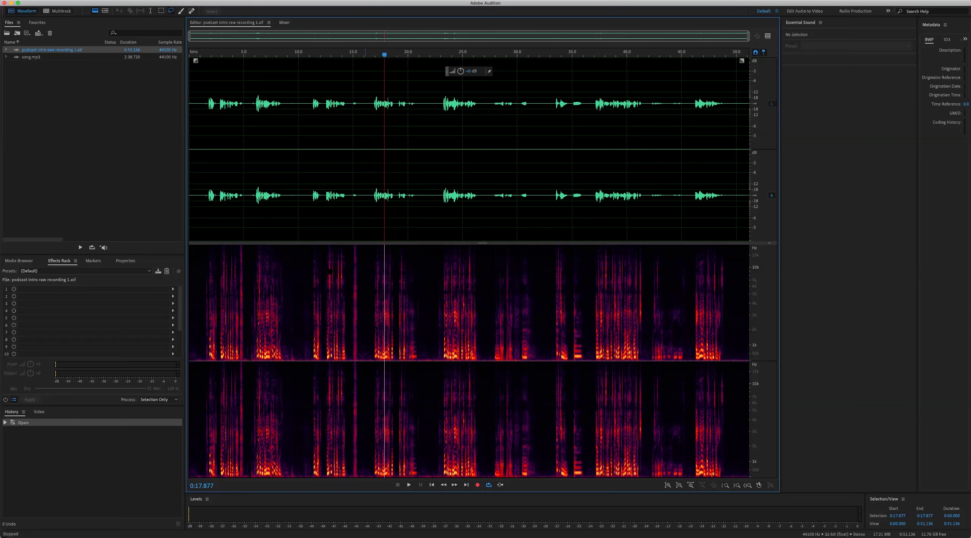
Create a multitrack session named podcast intro fix at 44100 Hz, 32-bit float, with a stereo master
click(105, 36)
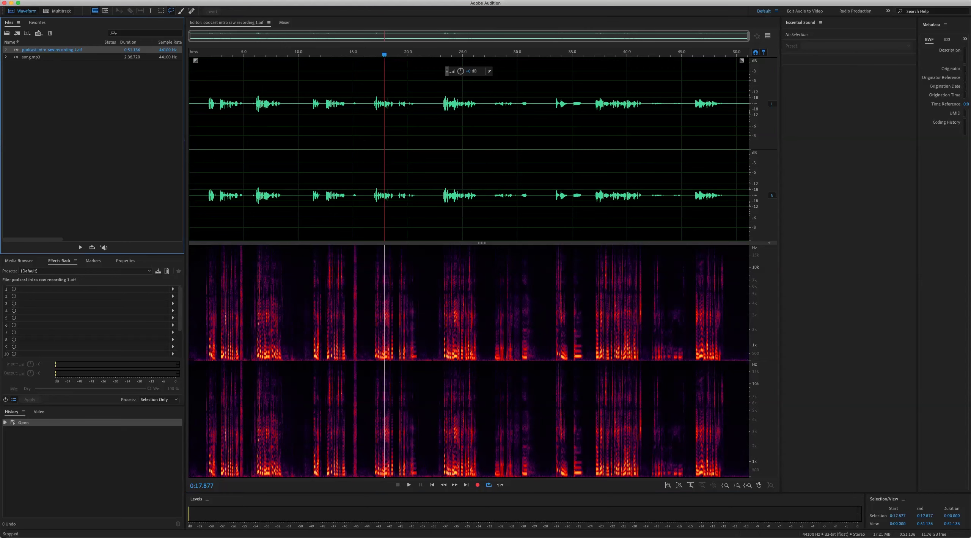
click(78, 1)
mouse_move(80, 4)
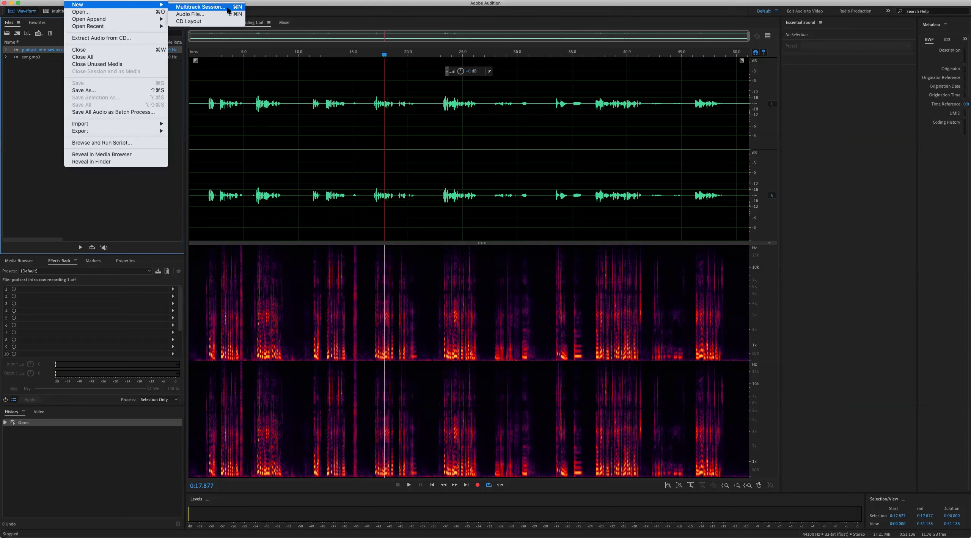
click(201, 7)
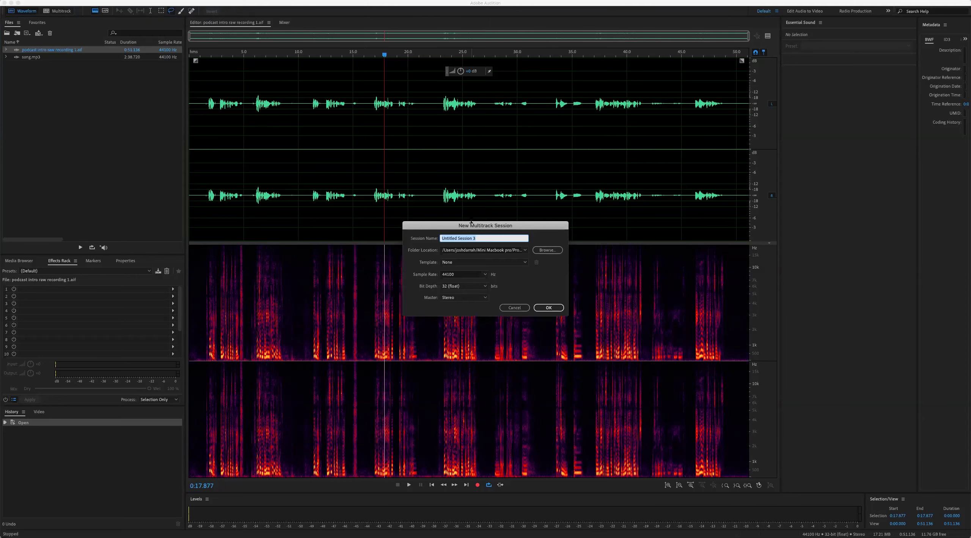
text(podc)
click(552, 308)
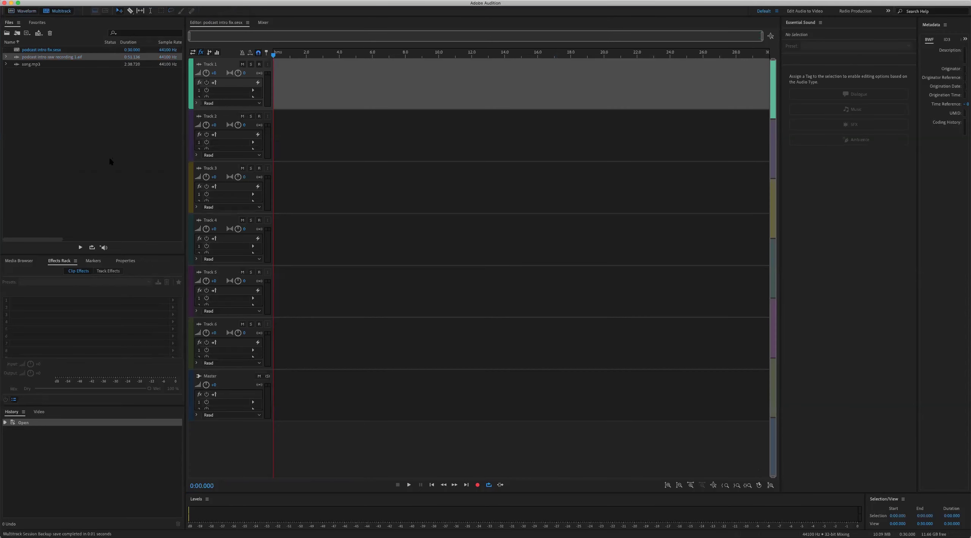
click(110, 159)
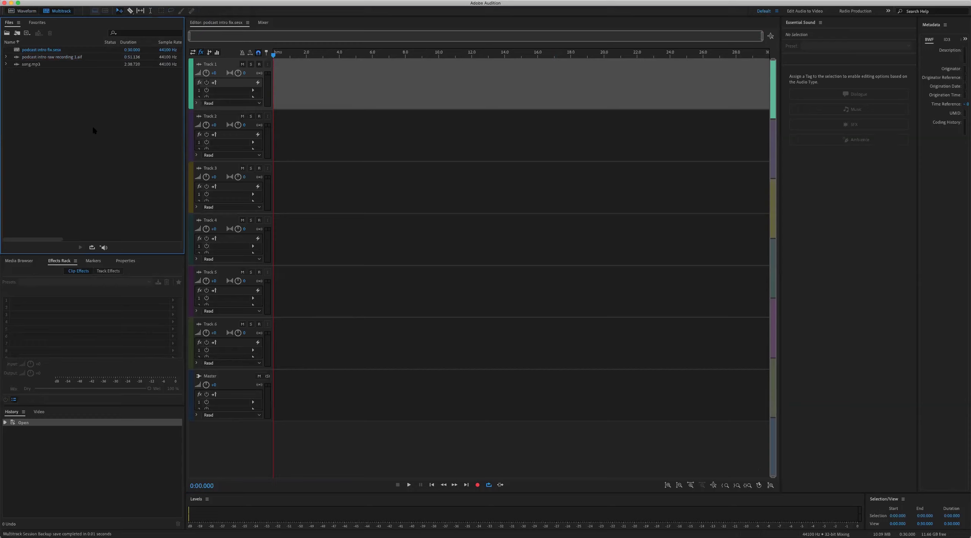
click(335, 134)
click(360, 180)
click(373, 143)
click(337, 75)
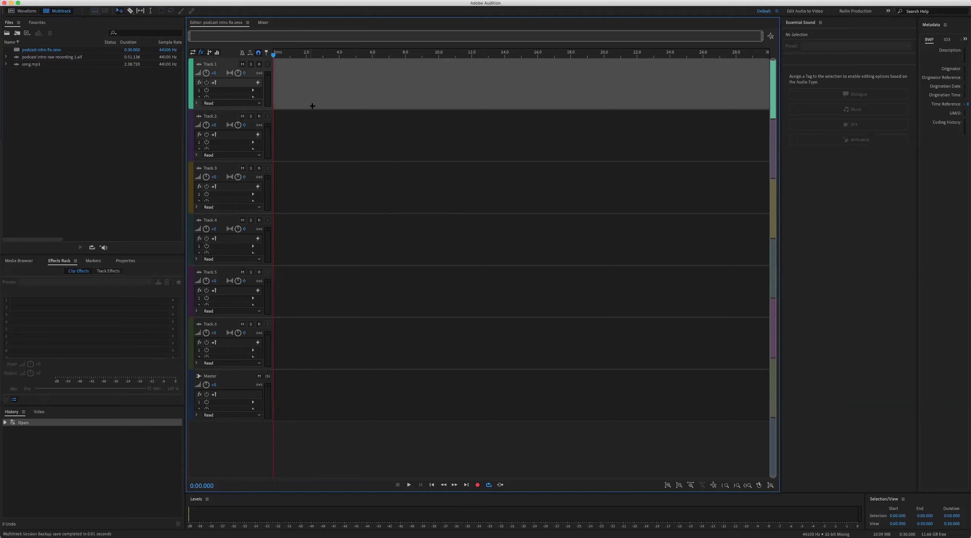
Place podcast intro raw recording 1.aif at the start of Track 1 and enlarge the track's height
click(36, 58)
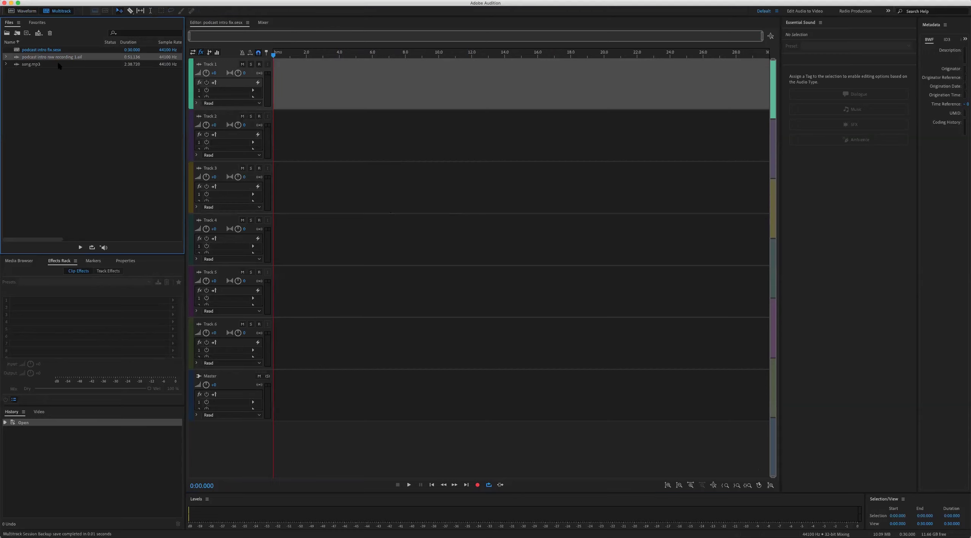
drag(97, 63, 337, 92)
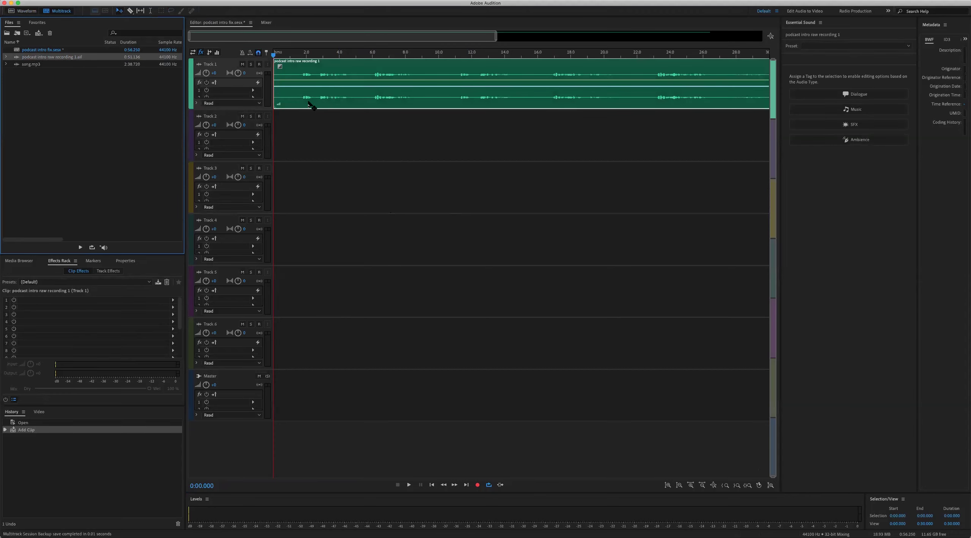
drag(253, 109, 256, 206)
key(backslash)
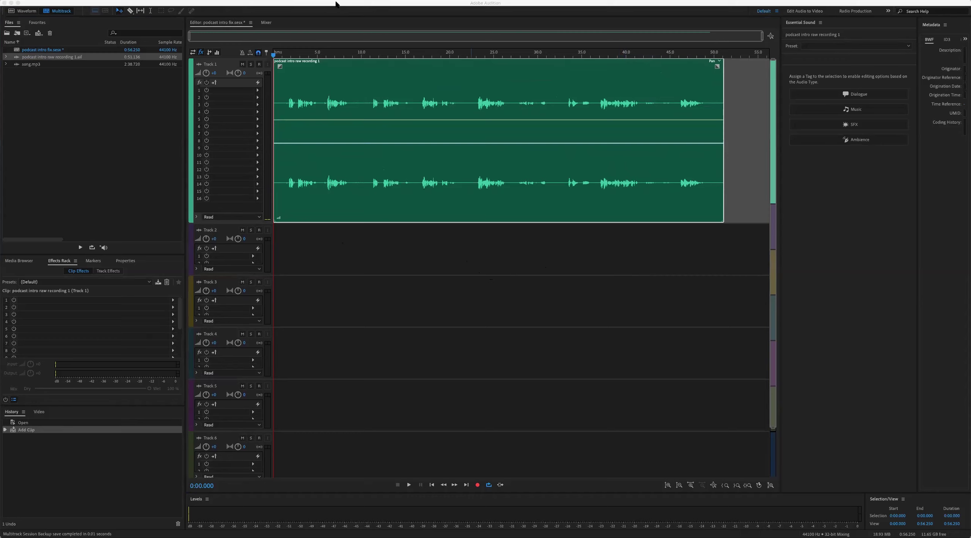
Raise the volume envelope evenly across the whole recording clip on Track 1
click(355, 30)
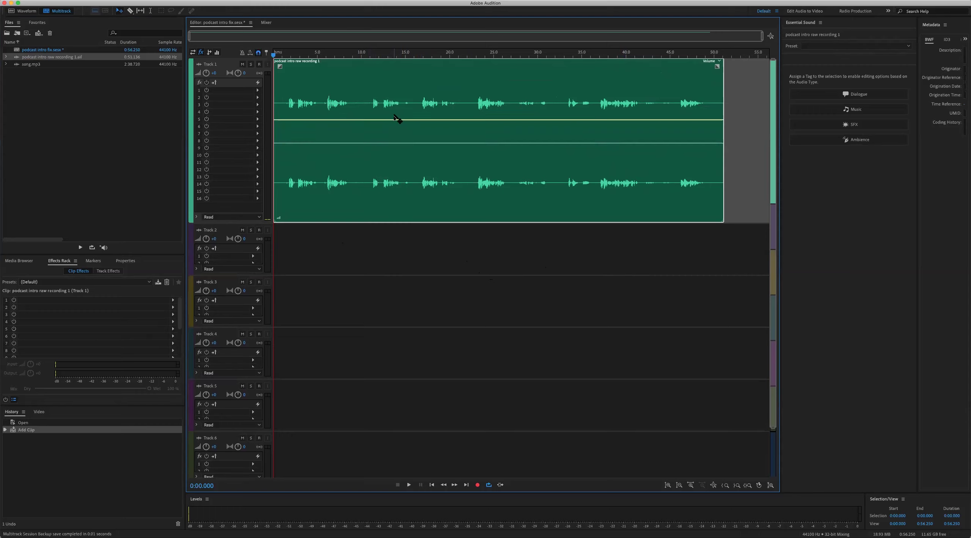
drag(396, 121, 352, 113)
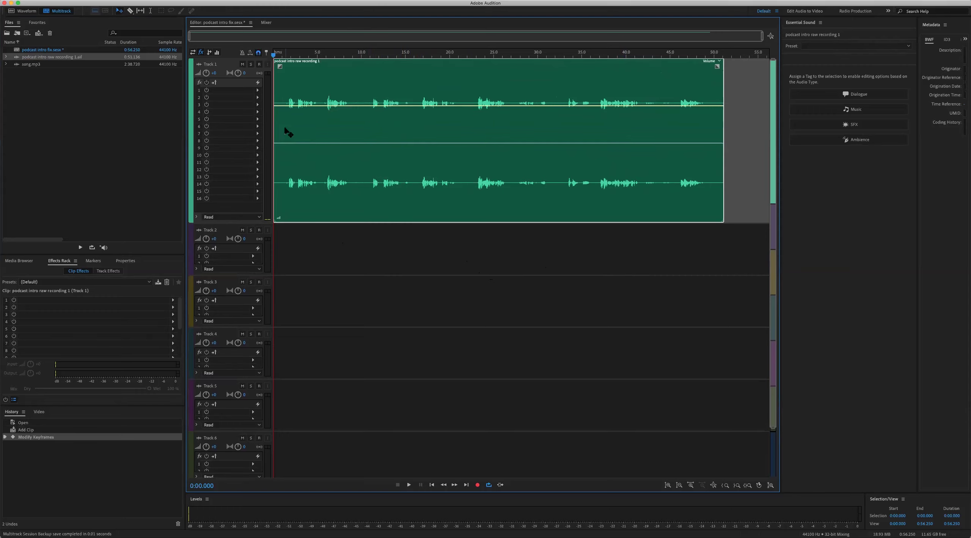
Play back the Track 1 recording from about 1.4 s to 21 s to review its phrases
click(285, 72)
key(space)
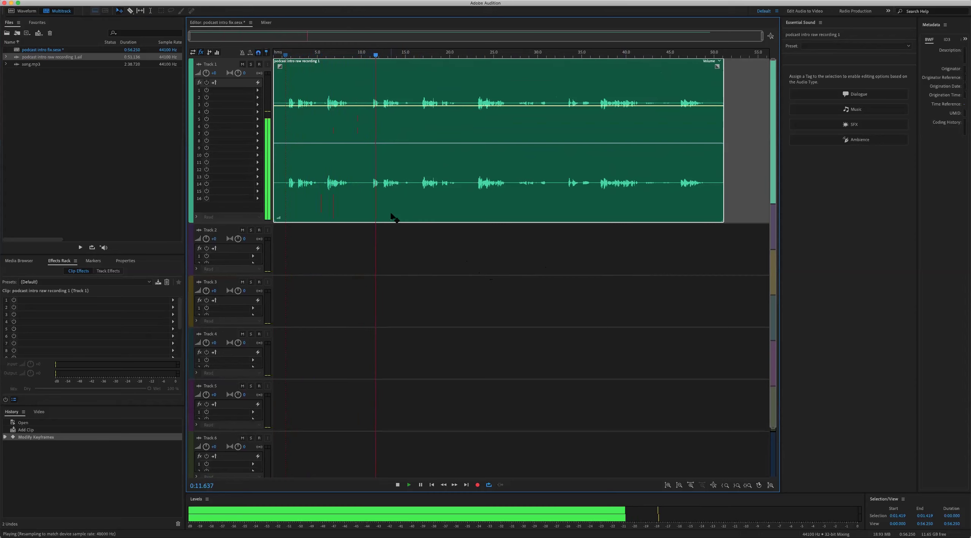
key(space)
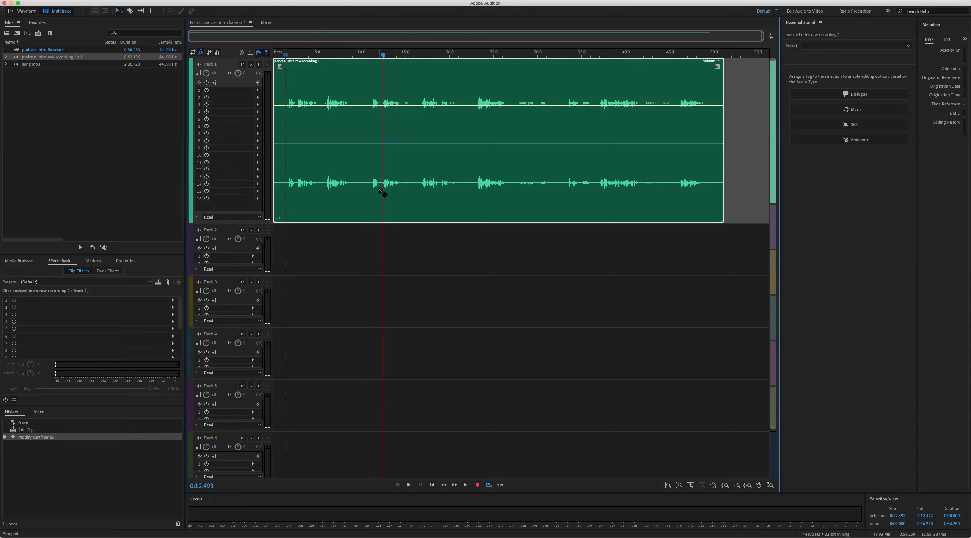
key(space)
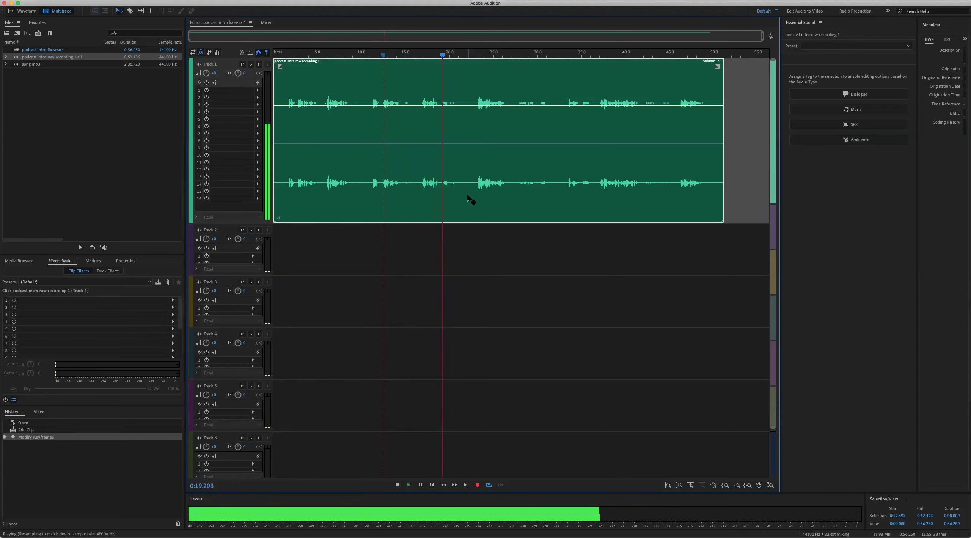
key(space)
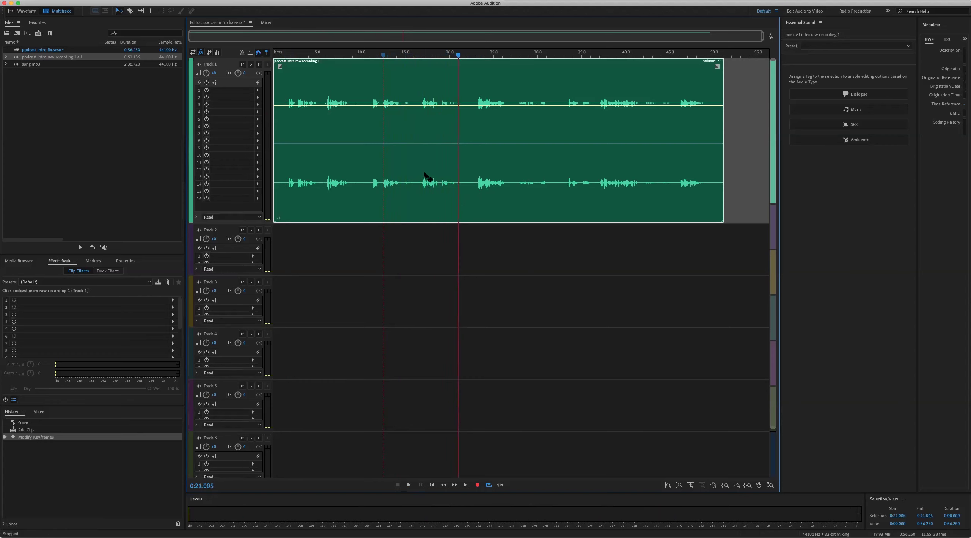
Locate the end of the first spoken phrase and split the Track 1 clip there, at about 2.58 s
click(419, 54)
click(287, 54)
click(285, 54)
key(equal)
key(equal)
key(equal)
key(space)
key(space)
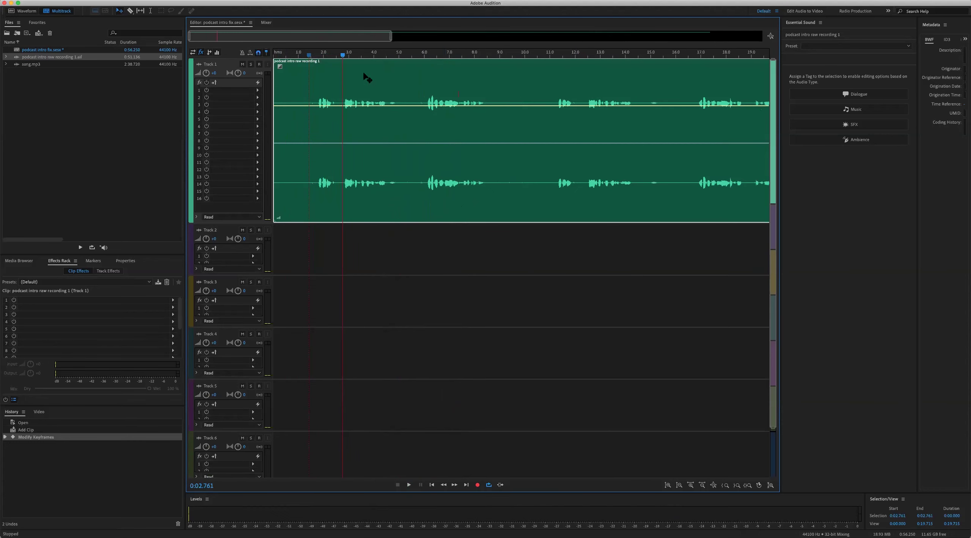
click(339, 54)
click(337, 54)
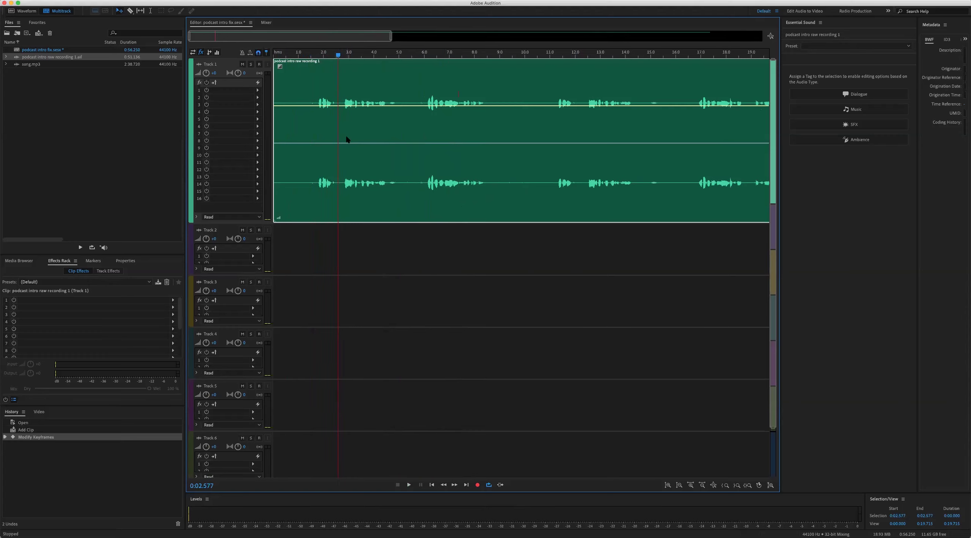
key(super+k)
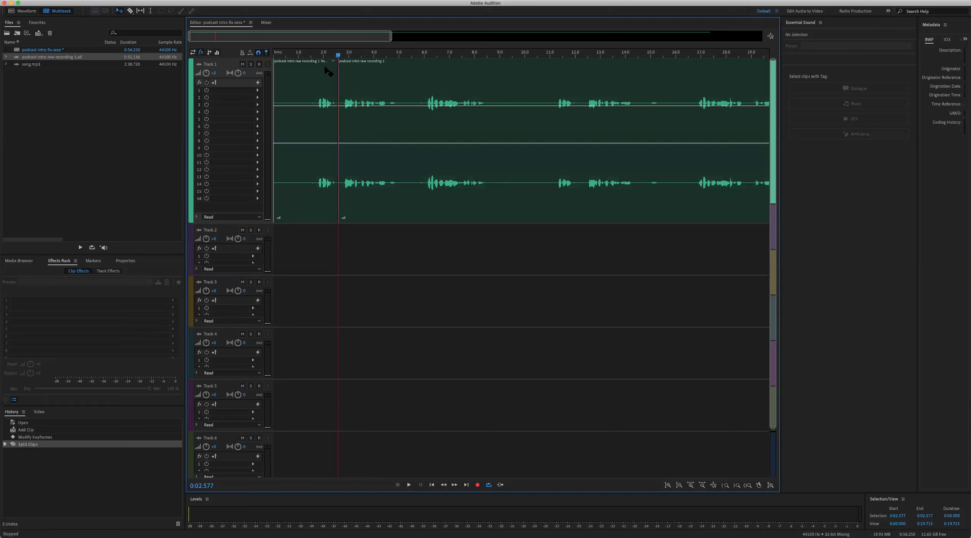
Split the clip before the first phrase at about 1.69 s and move the isolated phrase to the start of Track 2
drag(315, 54, 316, 54)
click(336, 138)
key(super+k)
click(334, 137)
drag(326, 127, 268, 318)
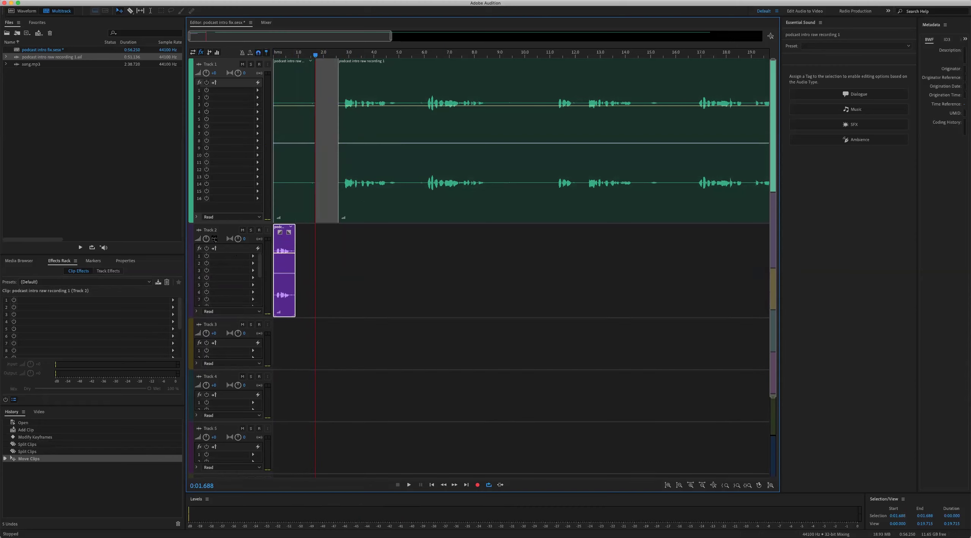
Rename Track 2 as welcome and mute it
click(215, 239)
text(welcome)
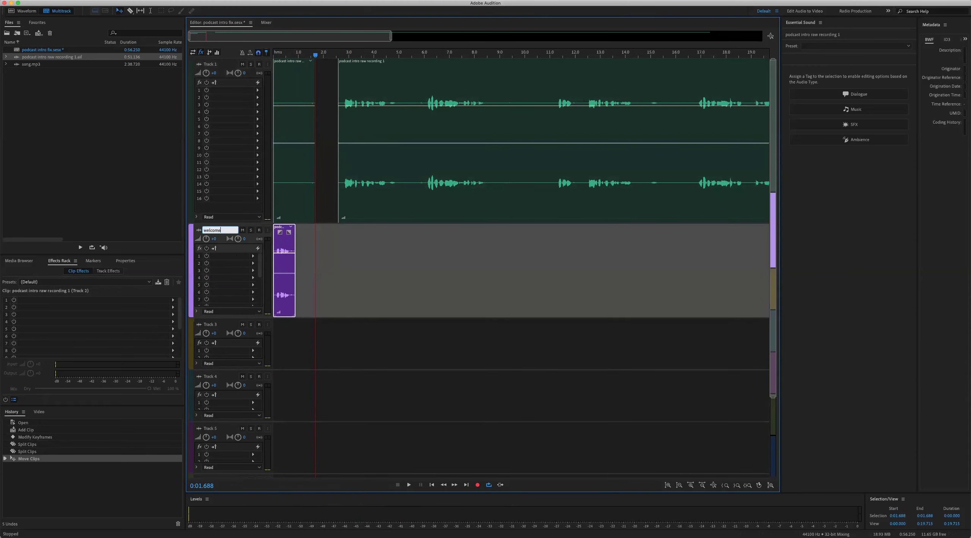
key(Return)
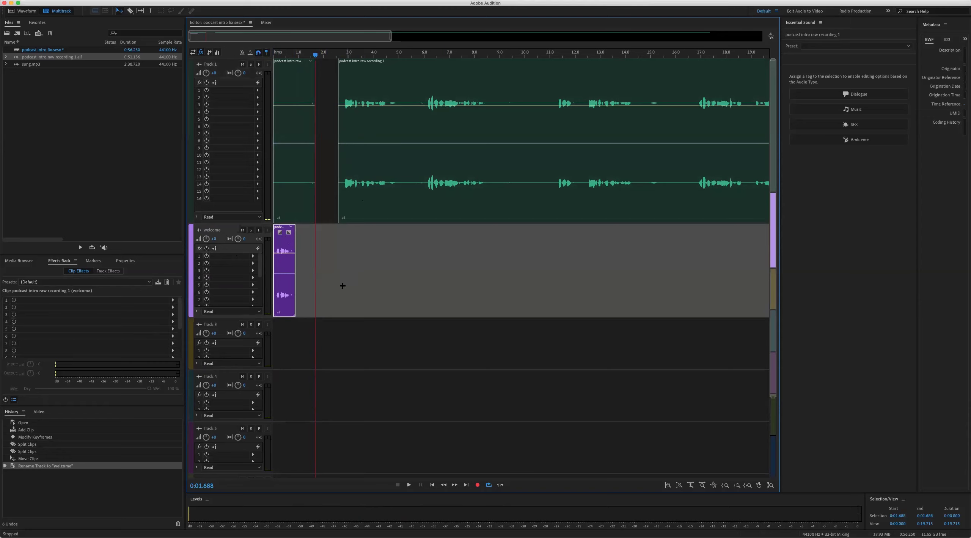
click(243, 229)
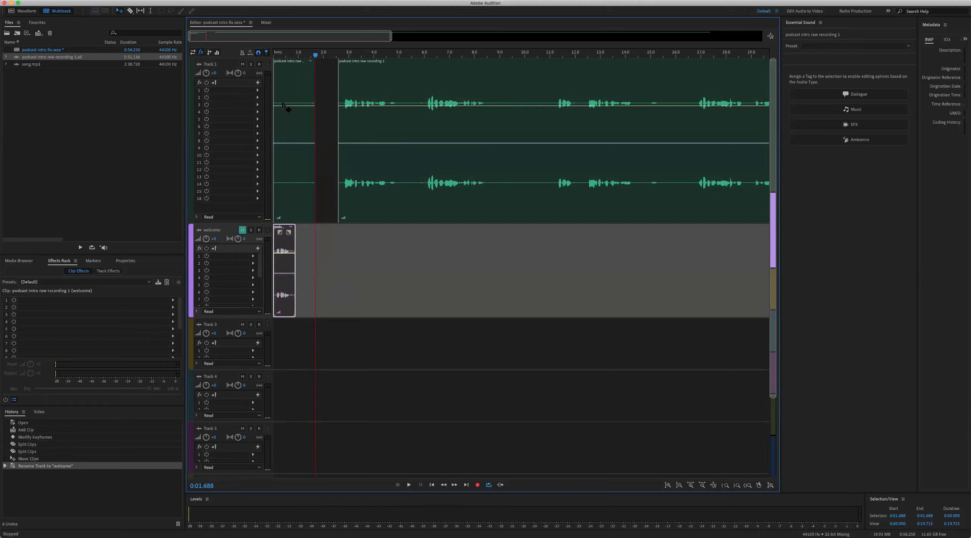
Play back the second phrase to find its end and split the Track 1 clip there, at about 4.57 s
click(287, 56)
click(344, 55)
key(space)
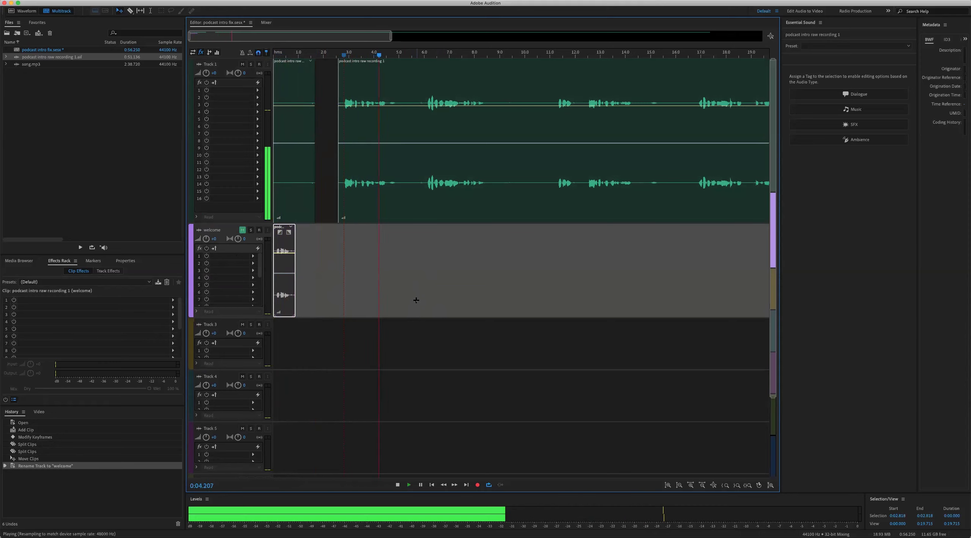
key(space)
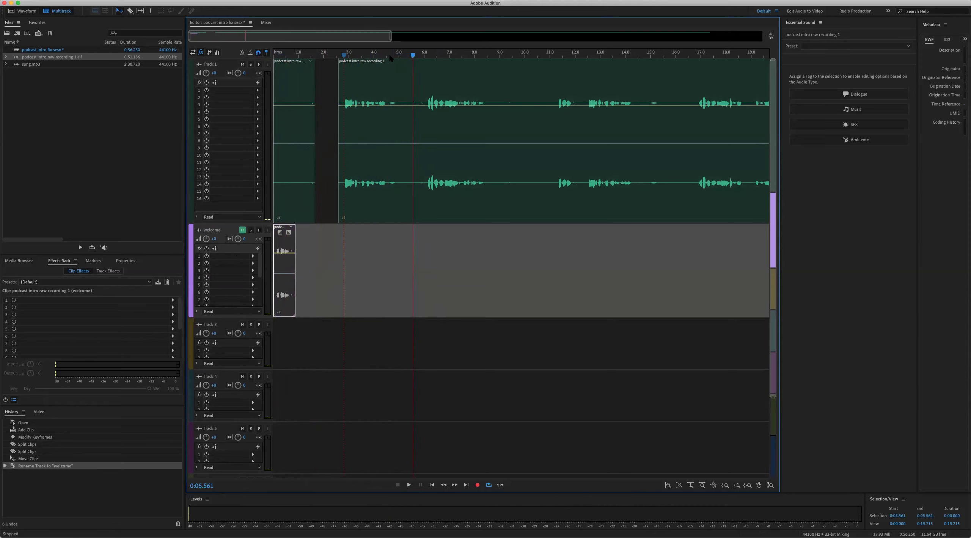
drag(364, 56, 387, 56)
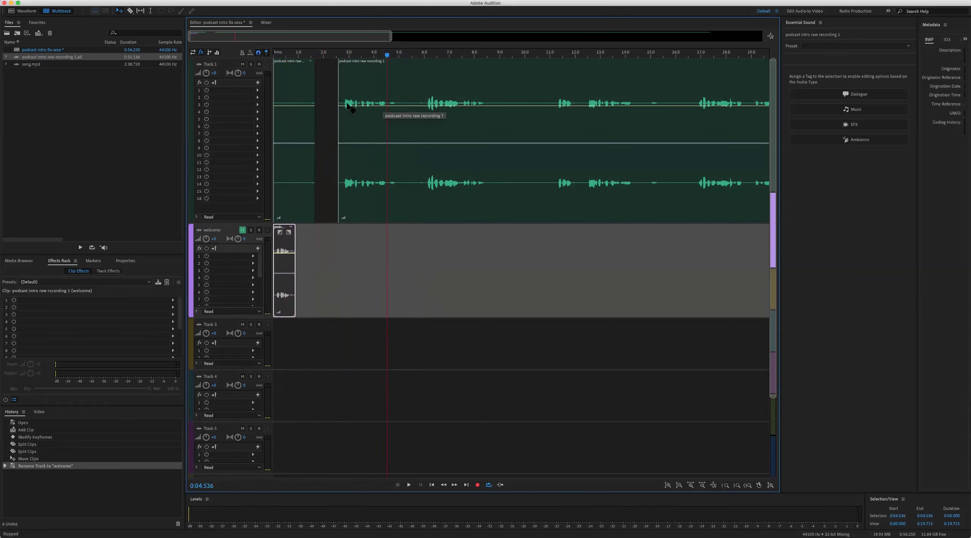
click(344, 114)
key(space)
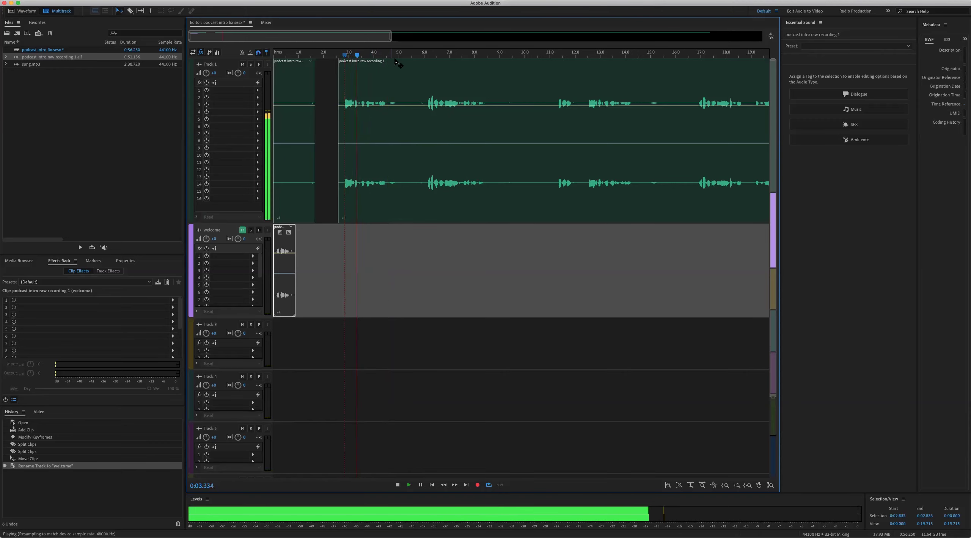
click(389, 56)
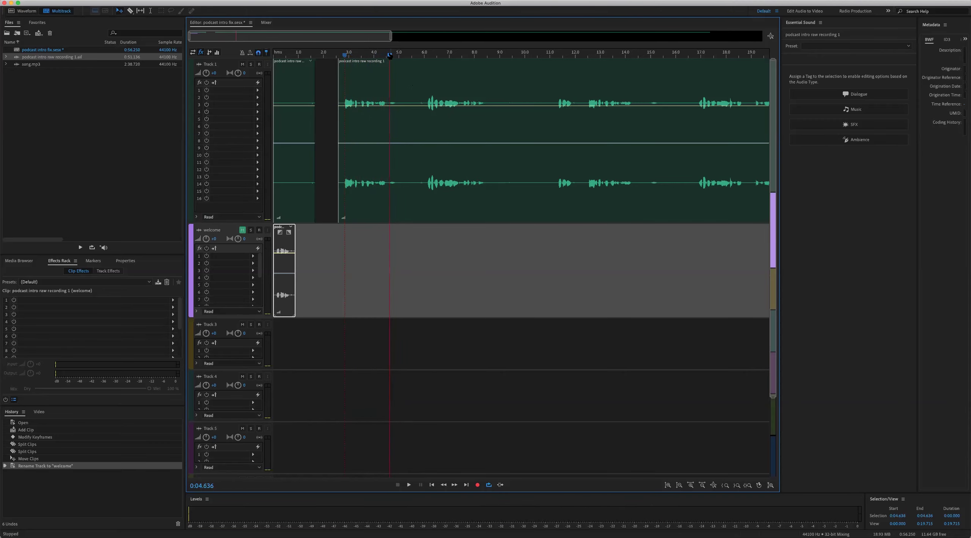
click(387, 55)
click(406, 125)
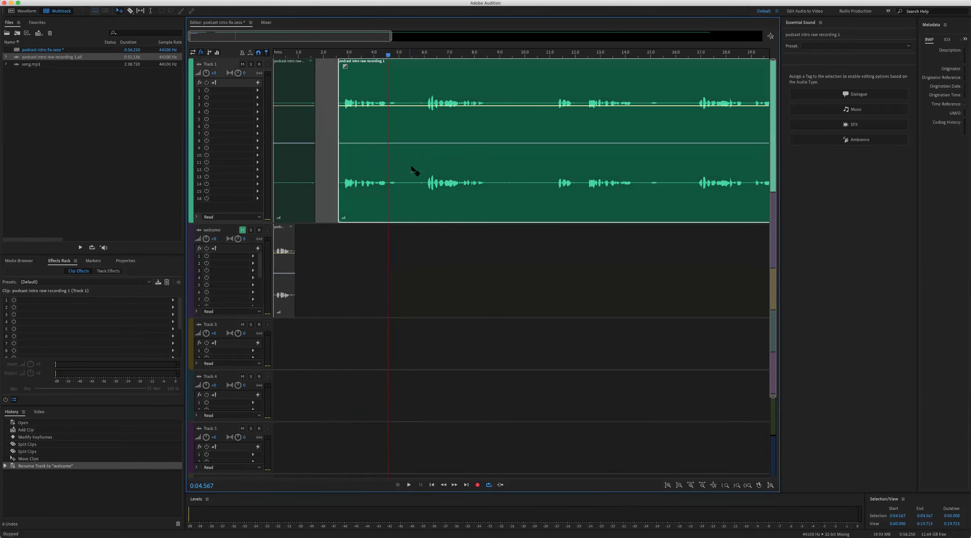
key(super+k)
Rename Track 3 as this week
click(227, 331)
click(219, 326)
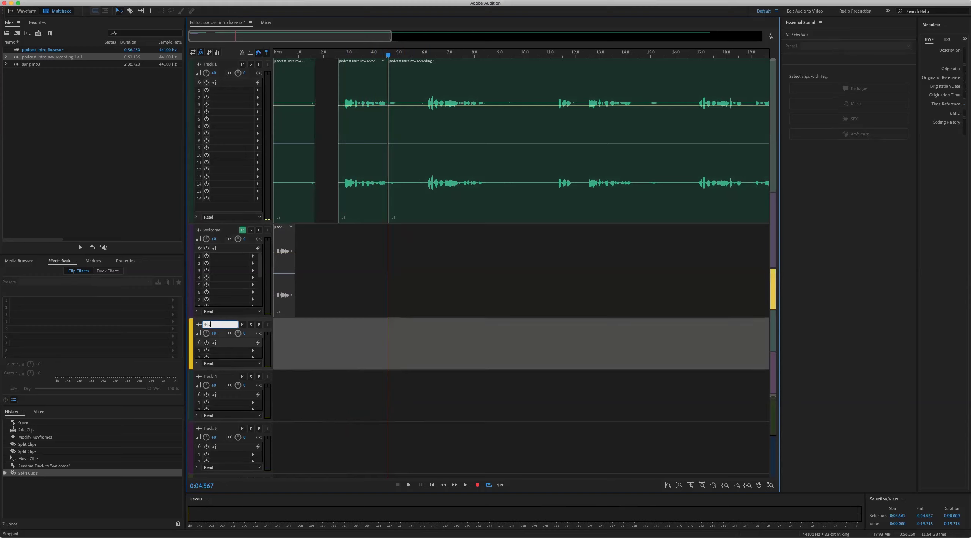
key(Return)
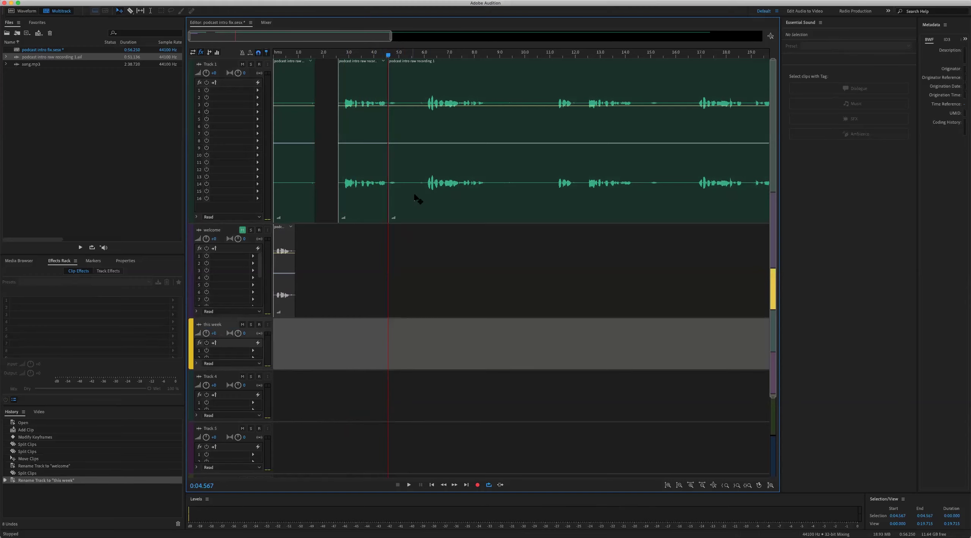
Move the isolated second phrase from Track 1 to the start of the this week track and mute that track
drag(366, 131, 284, 356)
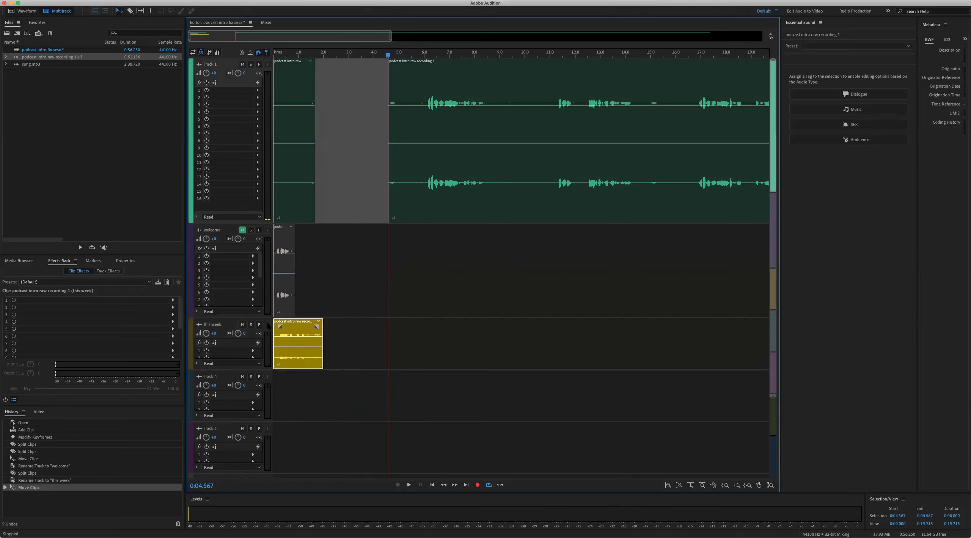
click(242, 325)
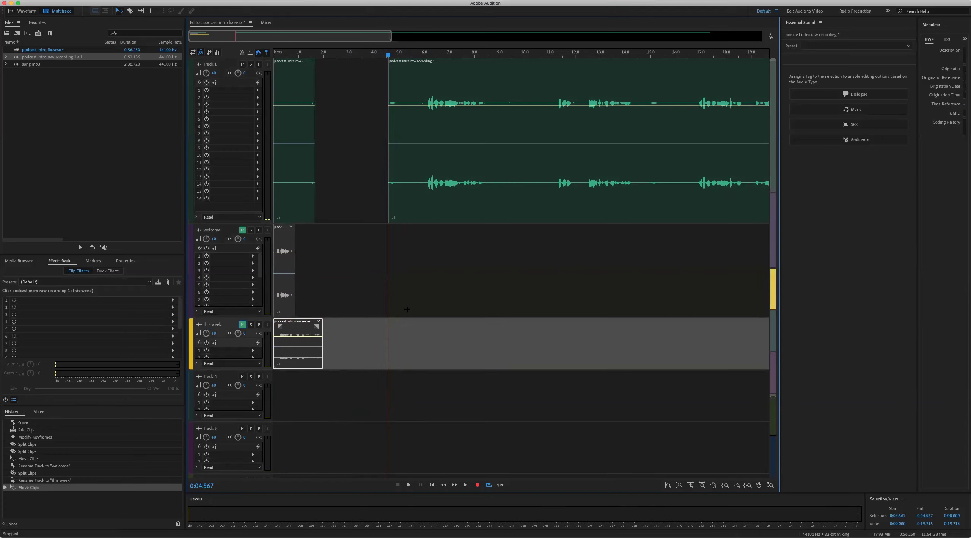
Play back the Track 1 recording from about 6.1 s to 9.4 s to review the next phrase
click(426, 58)
key(space)
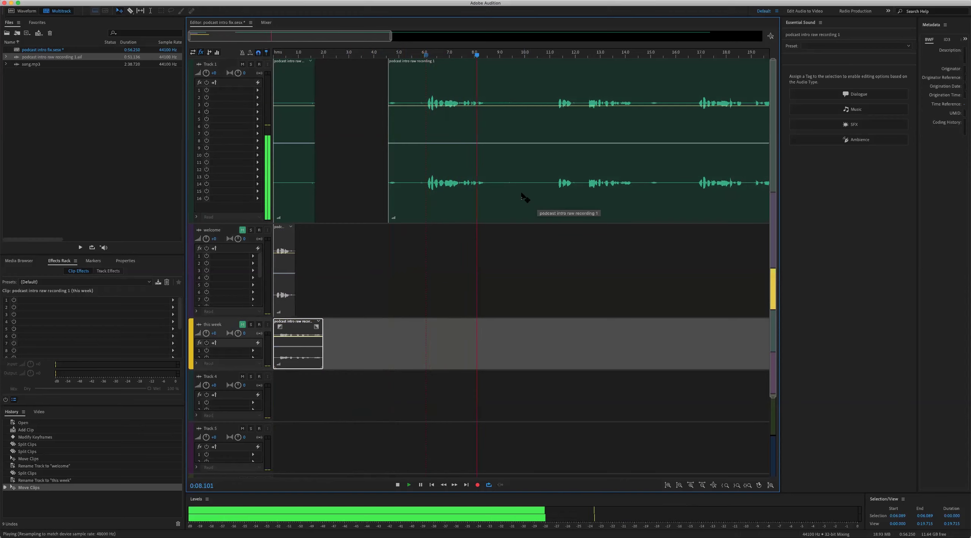
key(space)
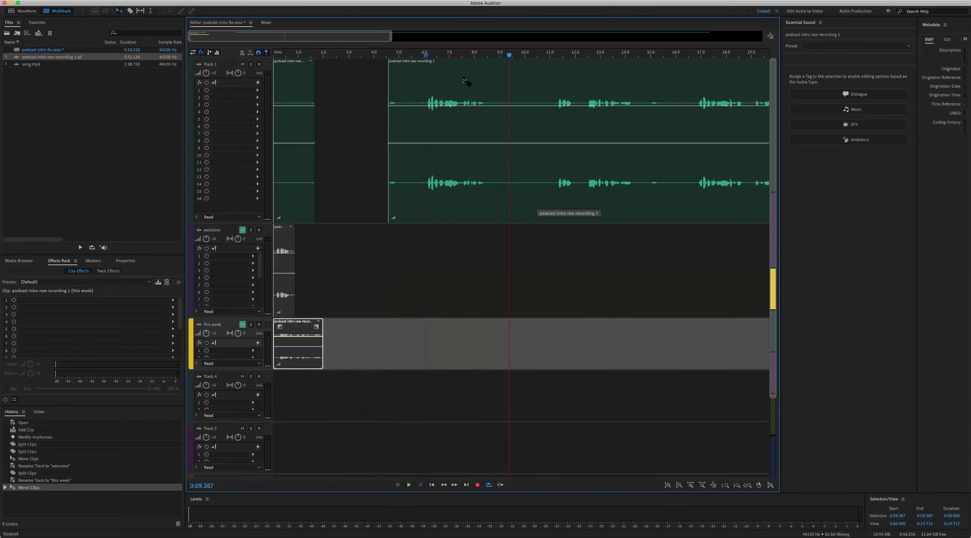
Locate the start of the phrase beginning just after 11 s and split the Track 1 clip before it, at about 11.2 s
scroll(479, 119, right, 4)
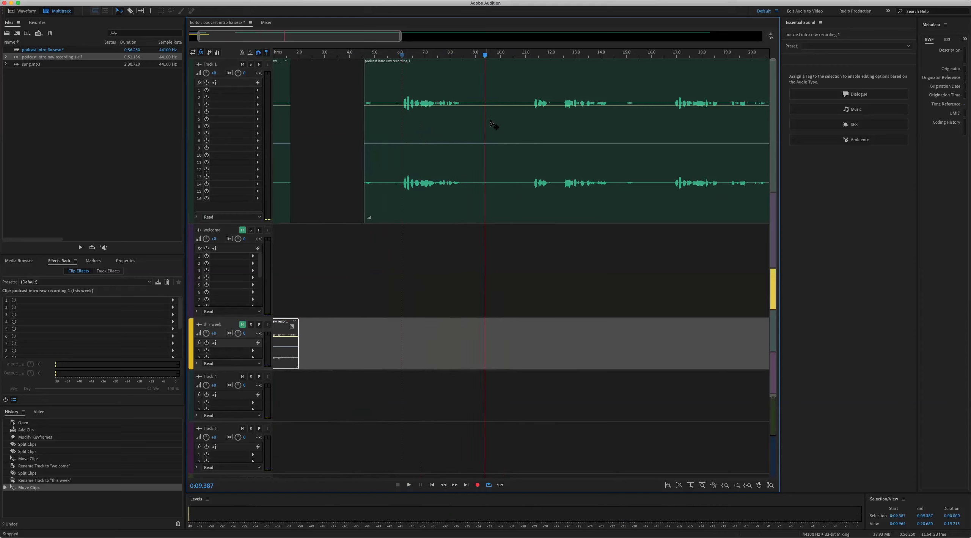
scroll(508, 98, right, 1)
click(484, 68)
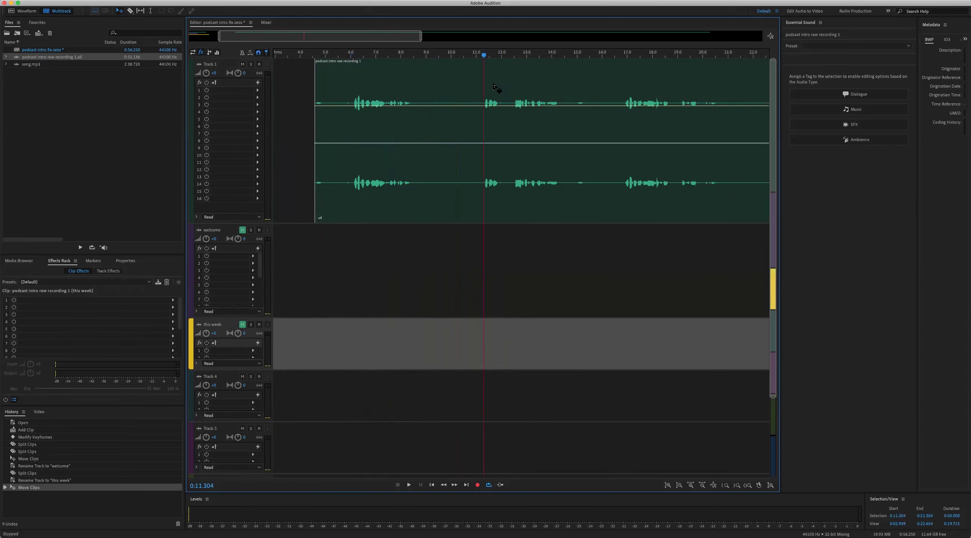
key(space)
key(space)
click(480, 55)
click(494, 126)
key(super+k)
Split the clip at the phrase's end, at about 12.06 s, and move the isolated phrase after the first clip on the welcome track
key(space)
key(space)
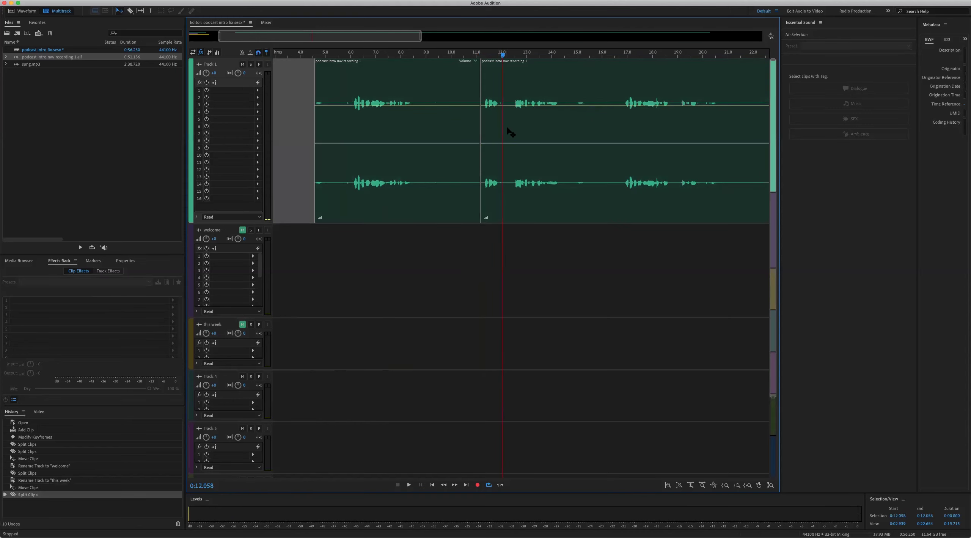
scroll(500, 65, right, 1)
click(510, 140)
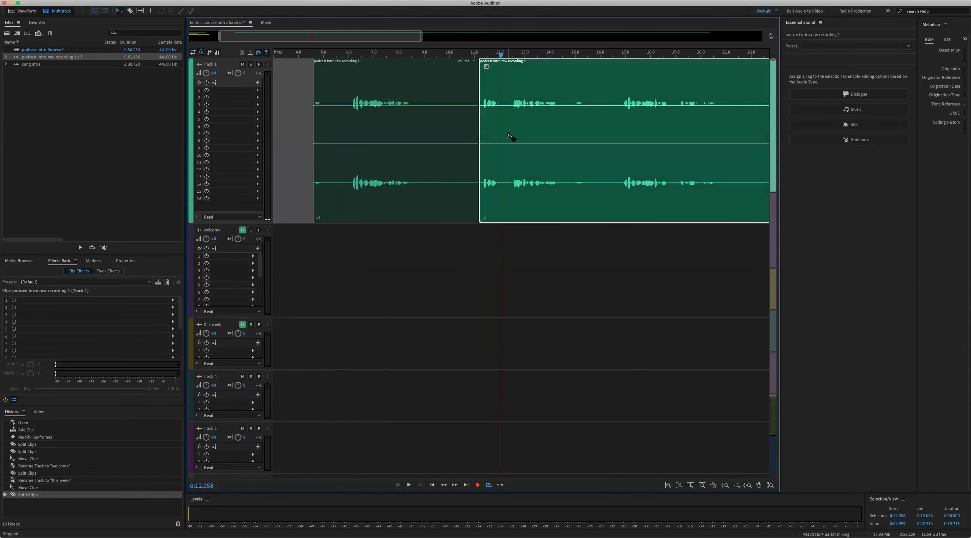
key(super+k)
scroll(504, 161, down, 2)
drag(494, 130, 311, 266)
Play back the following phrase and isolate it on Track 1 with splits at about 14.44 s and 12.42 s
click(509, 55)
key(space)
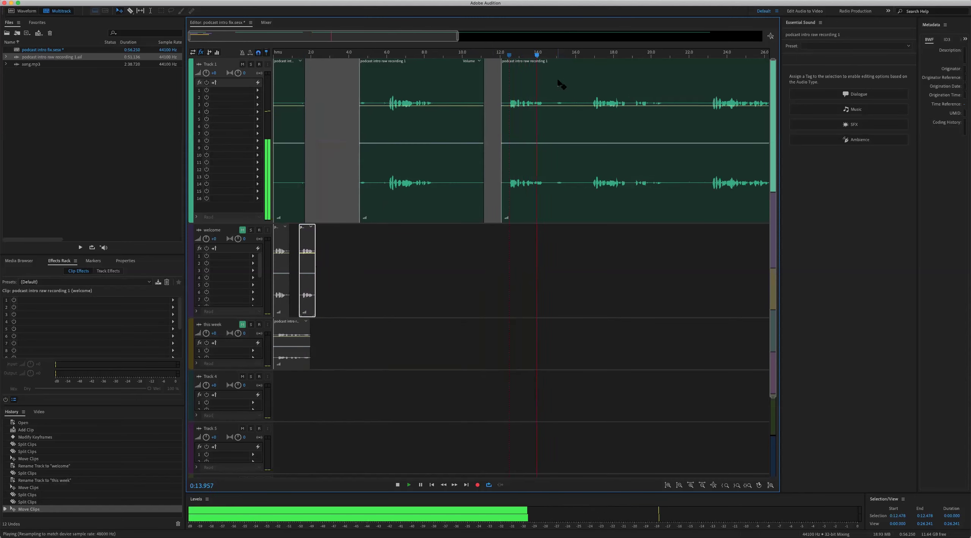
key(space)
click(555, 122)
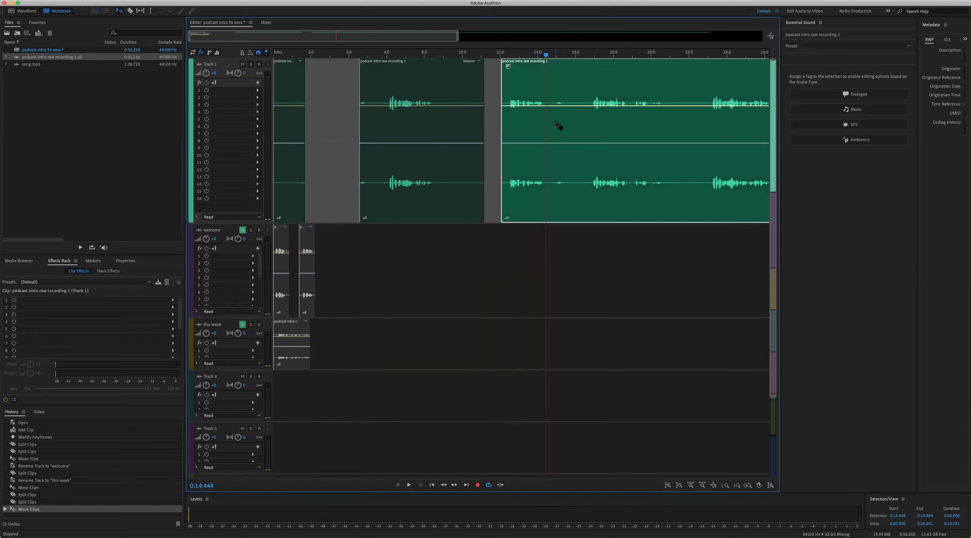
key(super+k)
click(508, 54)
click(516, 129)
key(super+k)
Delete the short leftover piece before the isolated phrase and move the phrase after the first clip on the this week track
click(506, 140)
key(Delete)
drag(513, 152, 341, 335)
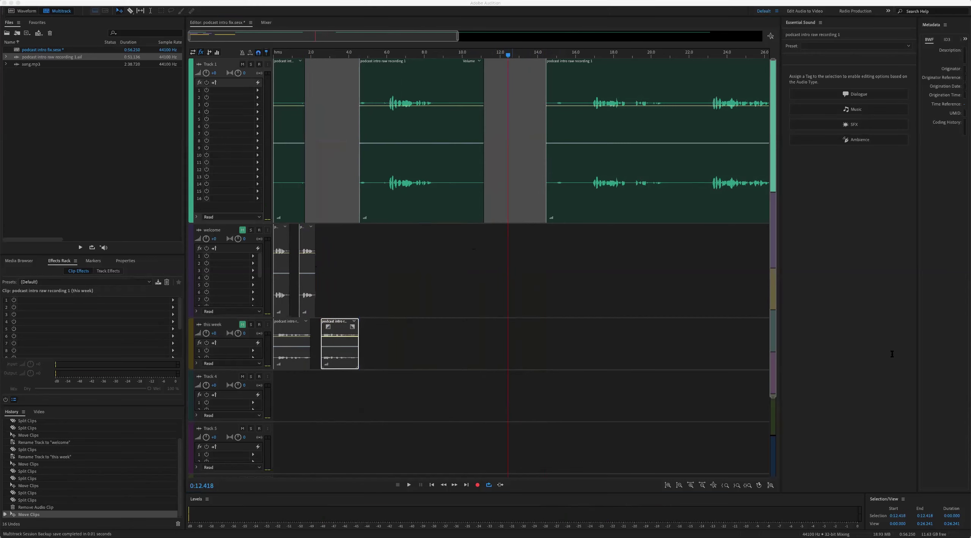
click(657, 317)
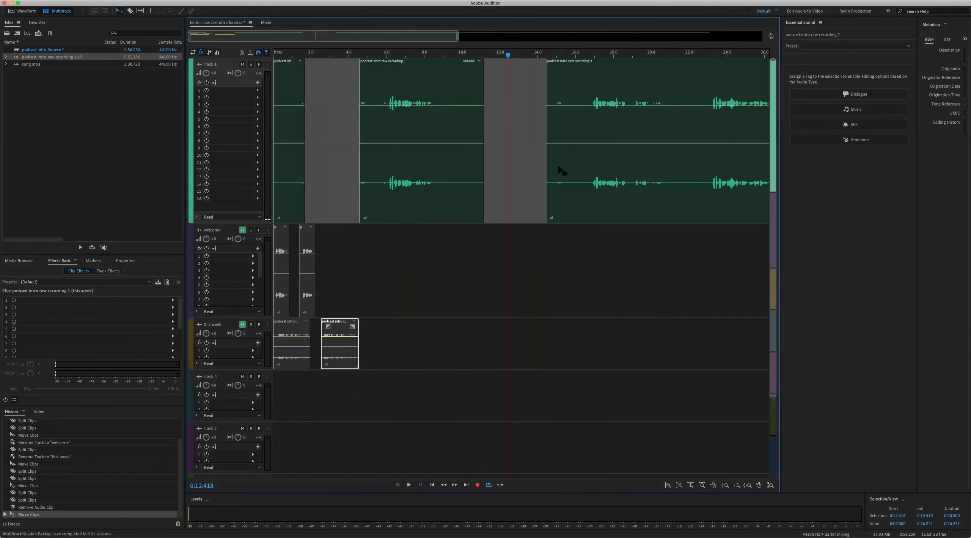
Play back the next phrase to find its start and split the Track 1 clip before it, at about 16.69 s
key(space)
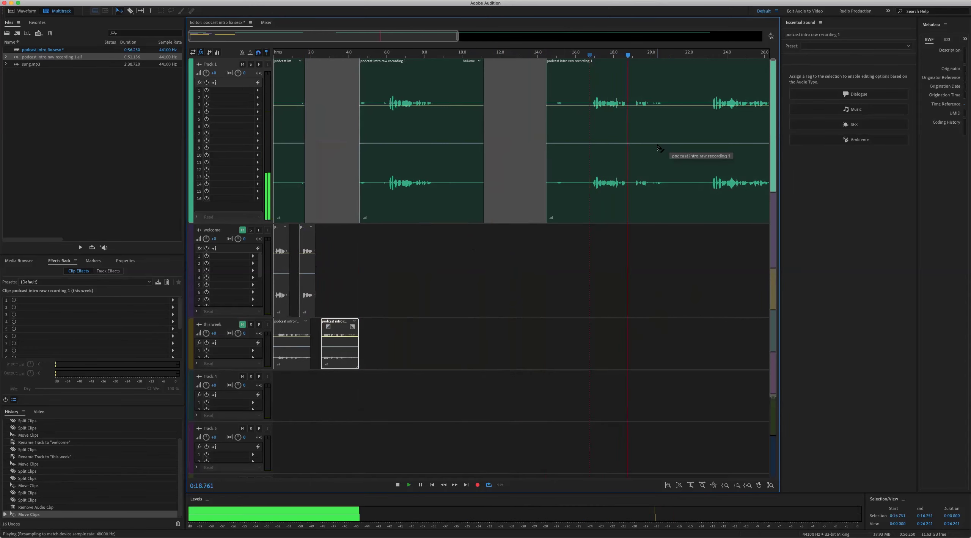
key(space)
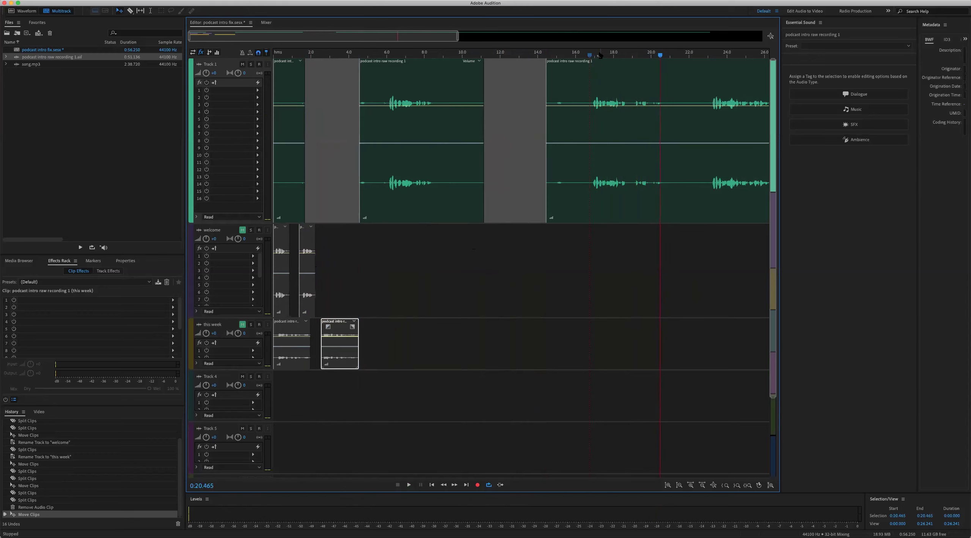
click(589, 55)
key(space)
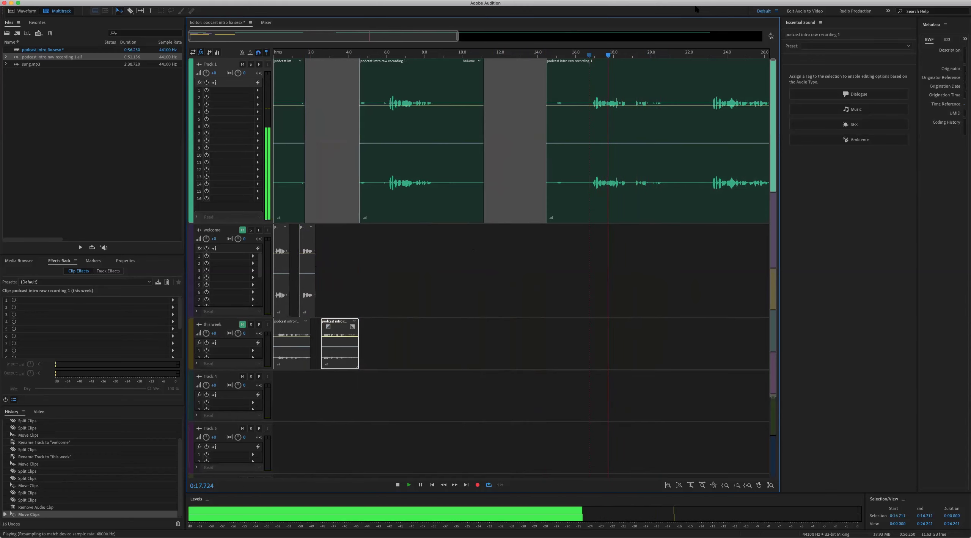
key(space)
click(615, 94)
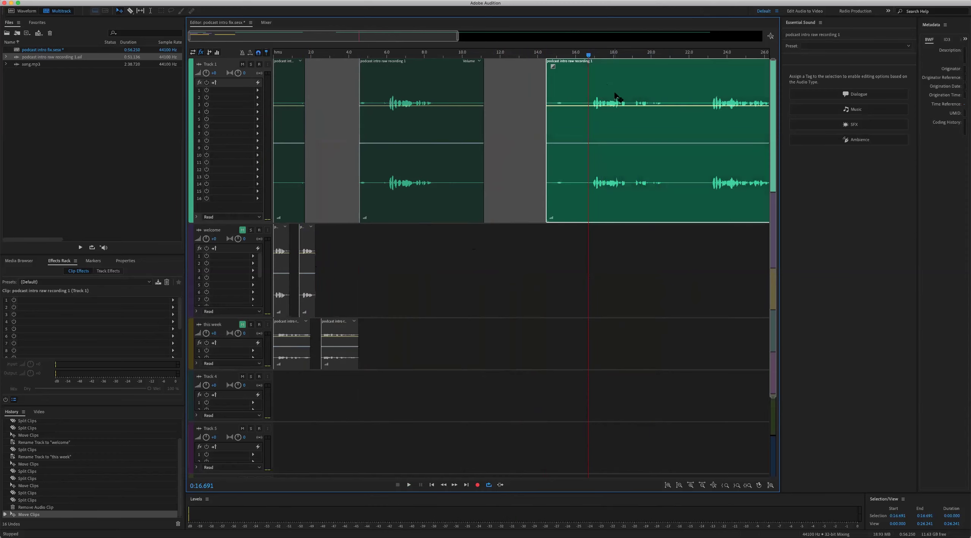
key(super+k)
Play through to the end of this phrase and split the Track 1 clip there, at about 19.88 s
key(space)
key(space)
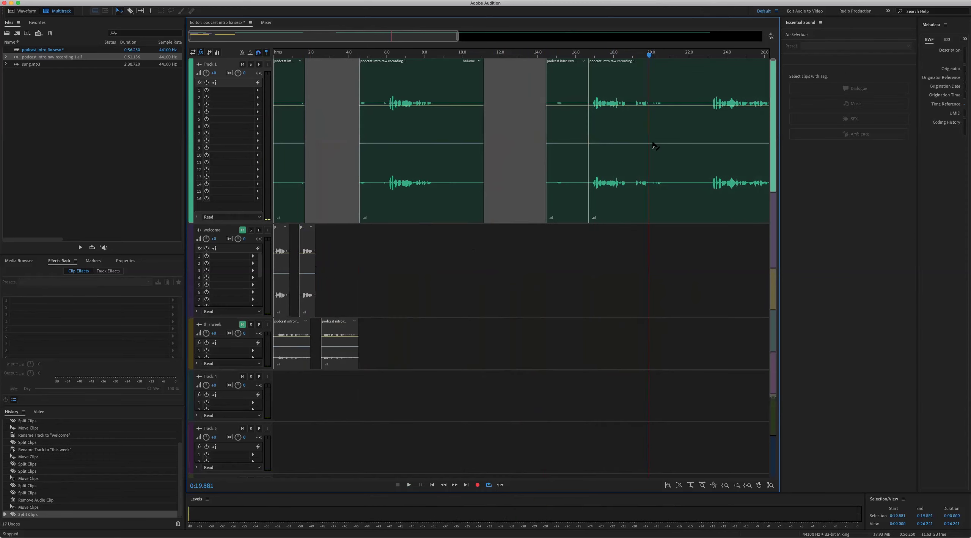
click(646, 126)
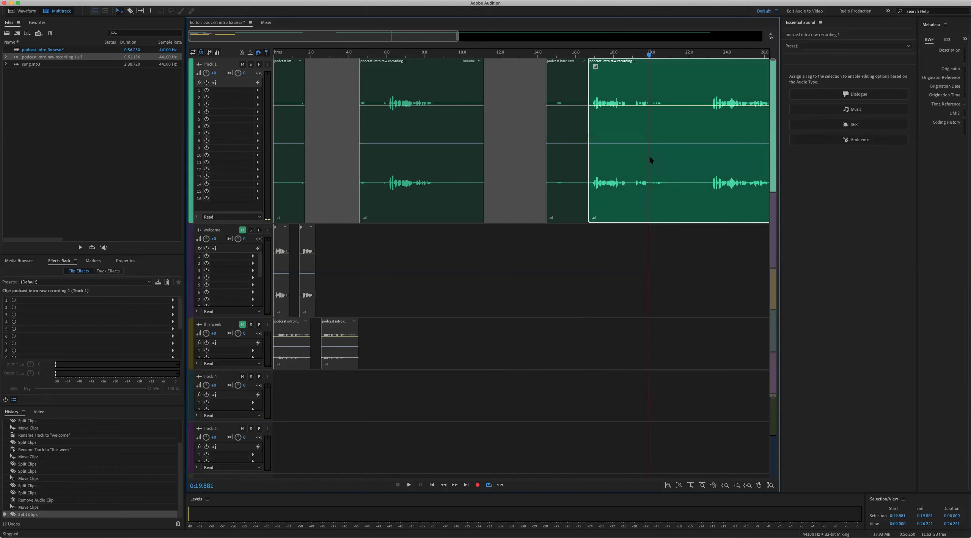
key(super+k)
Rename Track 4 as leading expert
click(221, 376)
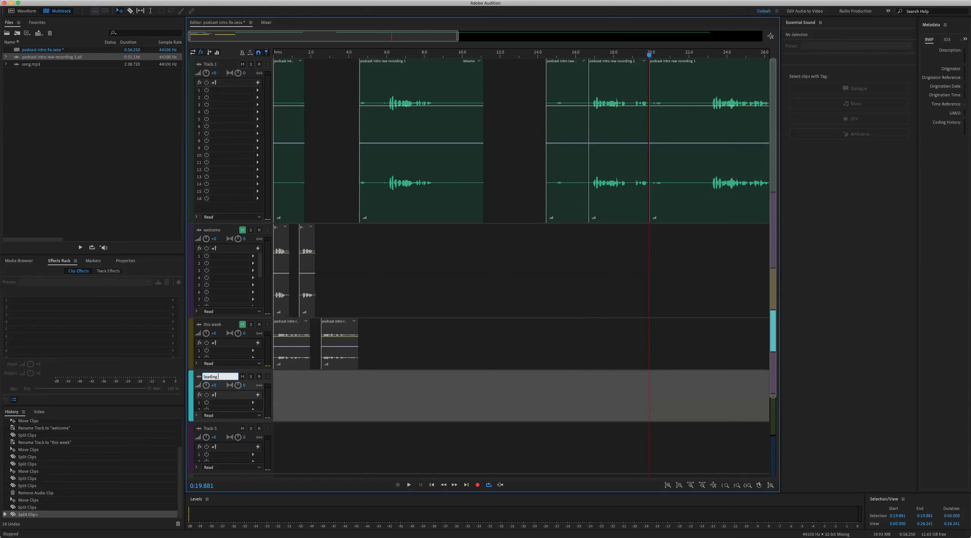
key(Return)
Move the isolated phrase from Track 1 to the start of the leading expert track and mute that track
drag(618, 128, 303, 395)
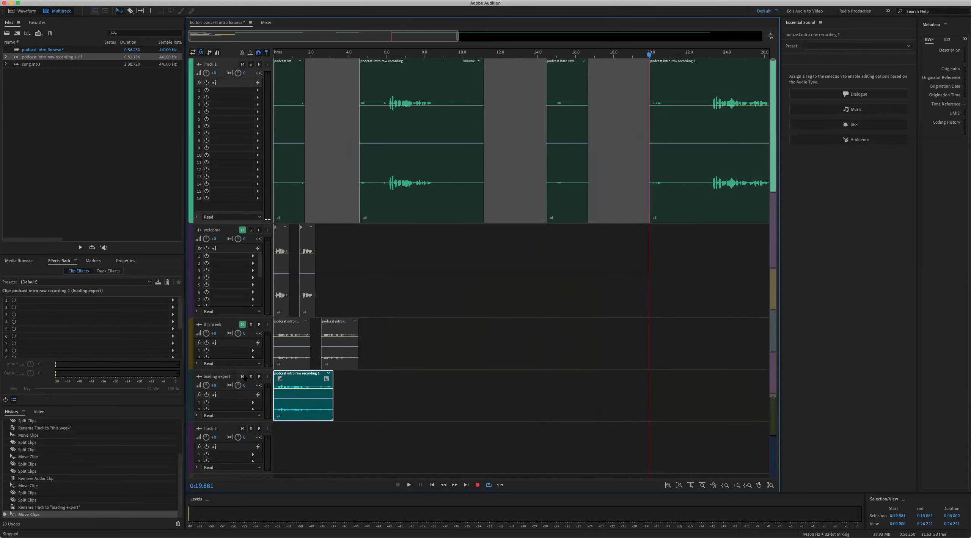
click(243, 377)
click(677, 249)
Play back the phrase beginning near 23 s to find its end and split the Track 1 clip at about 26.46 s
scroll(577, 56, down, 2)
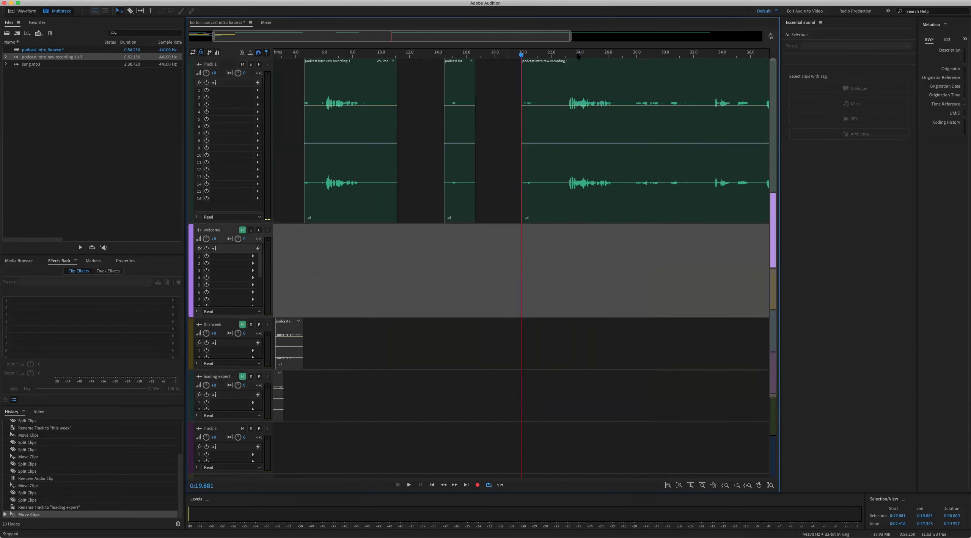
scroll(578, 56, down, 3)
click(475, 59)
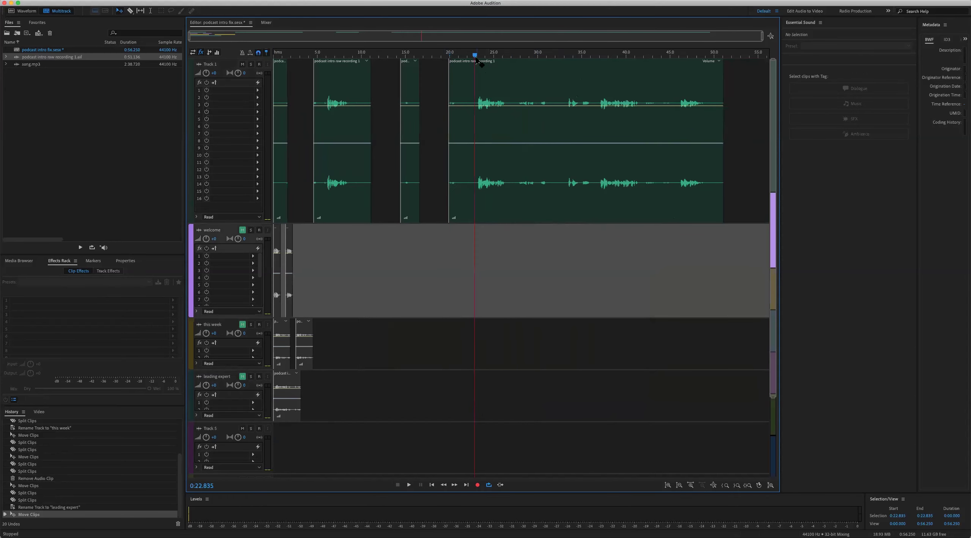
scroll(493, 75, up, 1)
click(495, 56)
key(space)
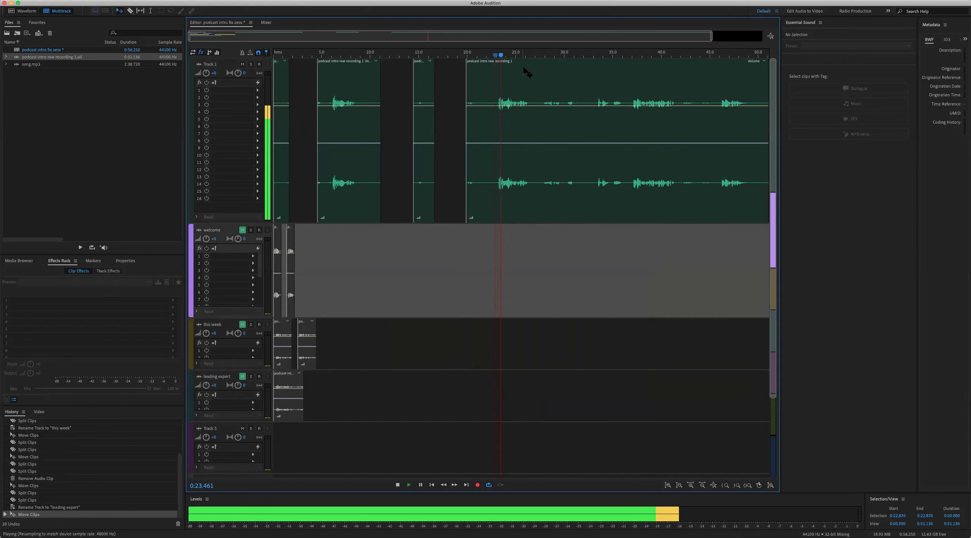
scroll(528, 71, up, 1)
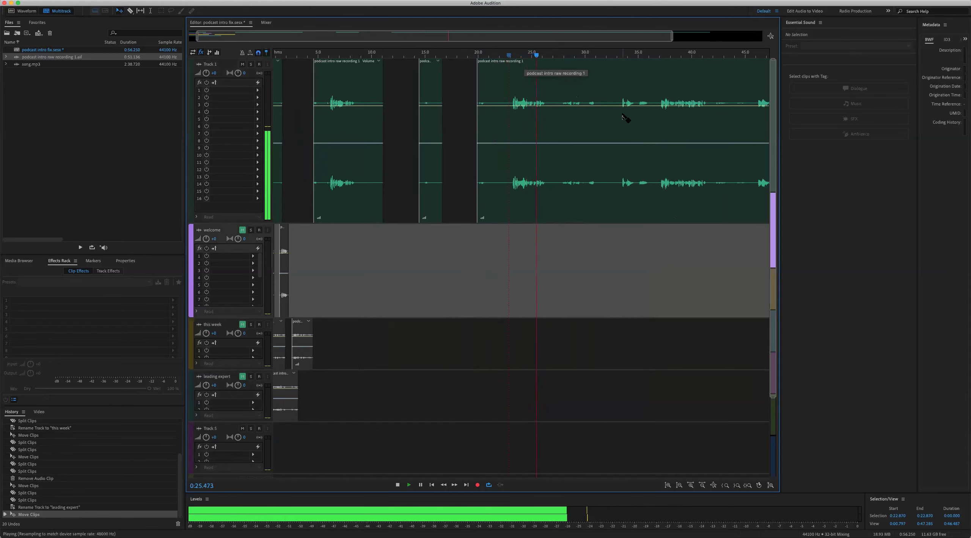
key(space)
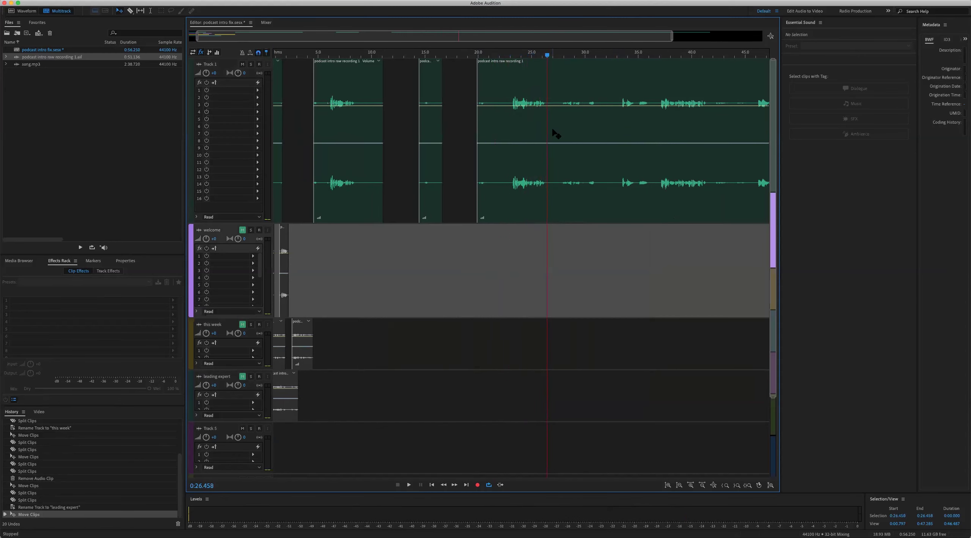
click(554, 130)
key(super+k)
Split the clip before the phrase at about 23.05 s and move the isolated phrase after the first clip on the leading expert track
click(511, 66)
click(510, 65)
key(super+k)
drag(528, 154, 319, 390)
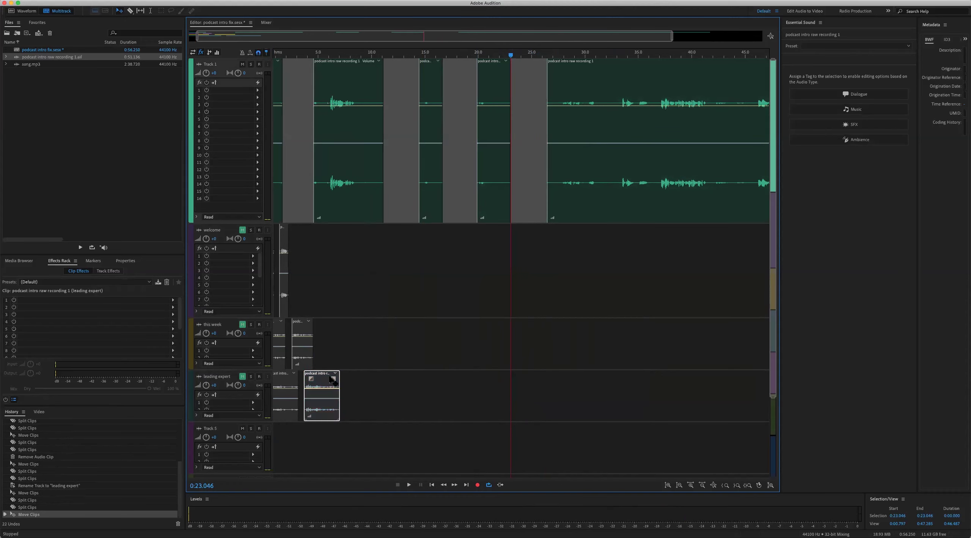
Play back Track 1 from about 23 s to find the next usable phrase and split the clip after it at about 34.8 s
key(space)
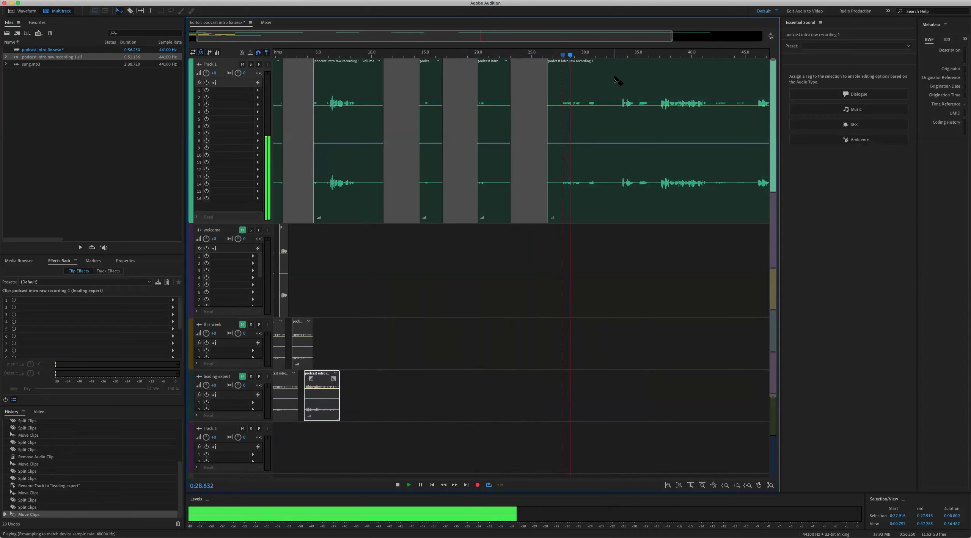
key(space)
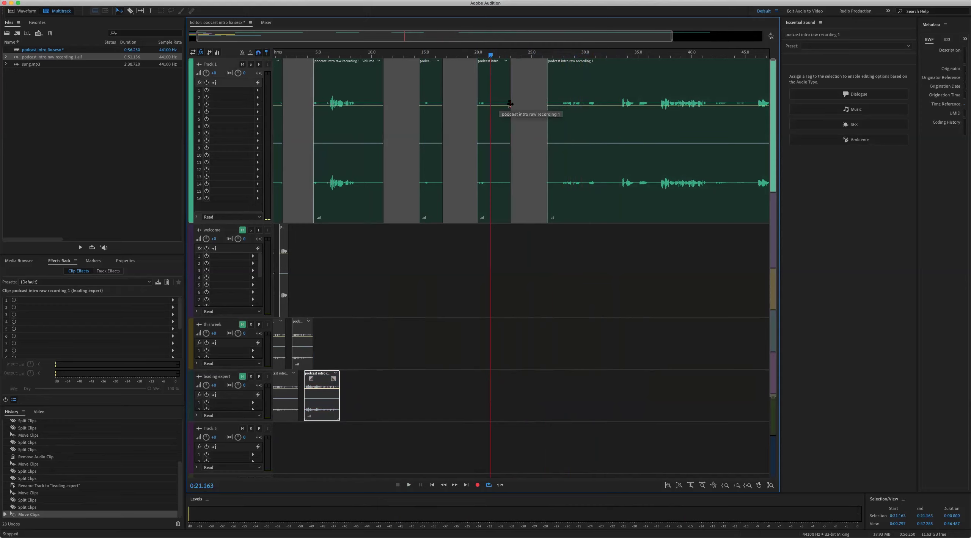
scroll(557, 186, right, 8)
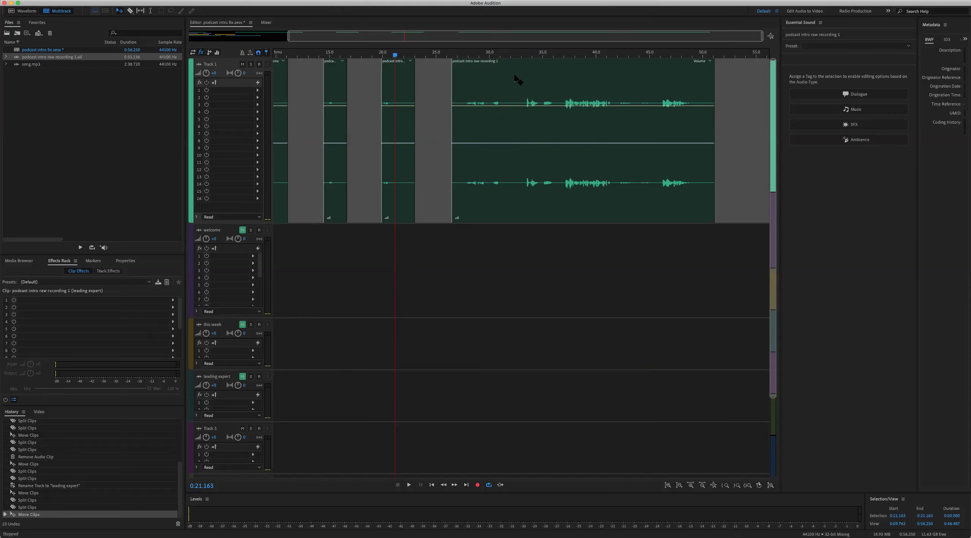
click(524, 55)
key(space)
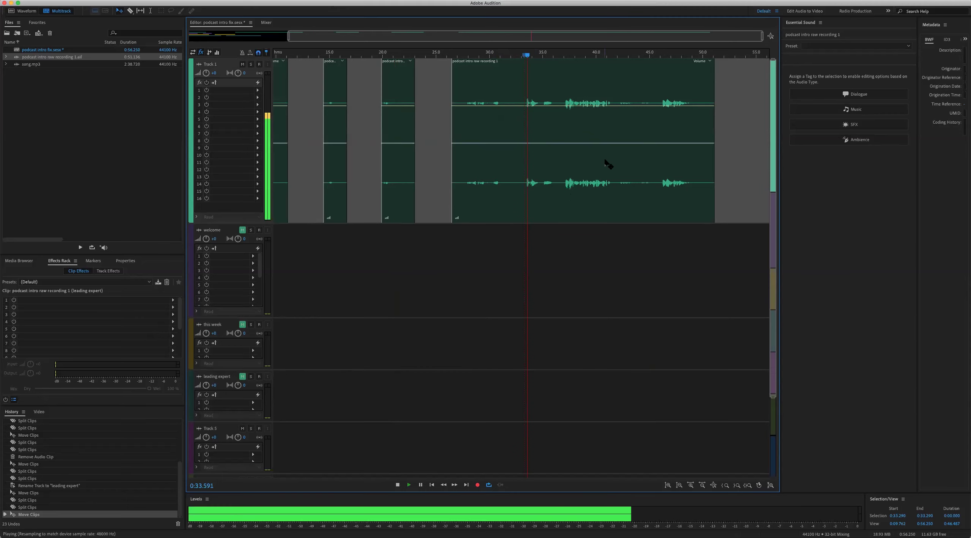
key(space)
key(super+k)
Split the clip before the phrase at about 33.26 s and move the isolated phrase after the existing clips on the welcome track
click(531, 125)
key(super+k)
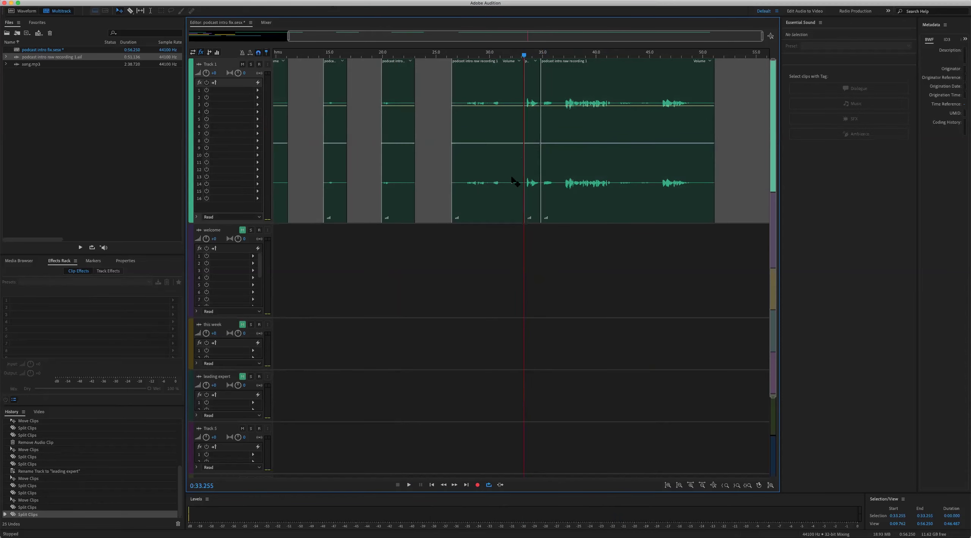
scroll(550, 171, left, 5)
drag(634, 140, 310, 285)
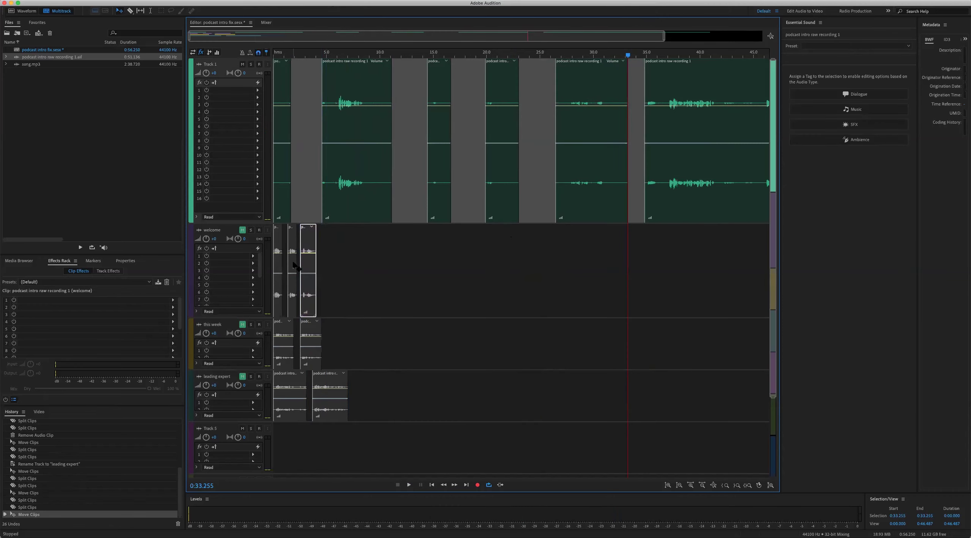
Play back Track 1 from about 35 s to find the end of the next phrase and split the clip at about 41.6 s
click(646, 55)
key(space)
key(space)
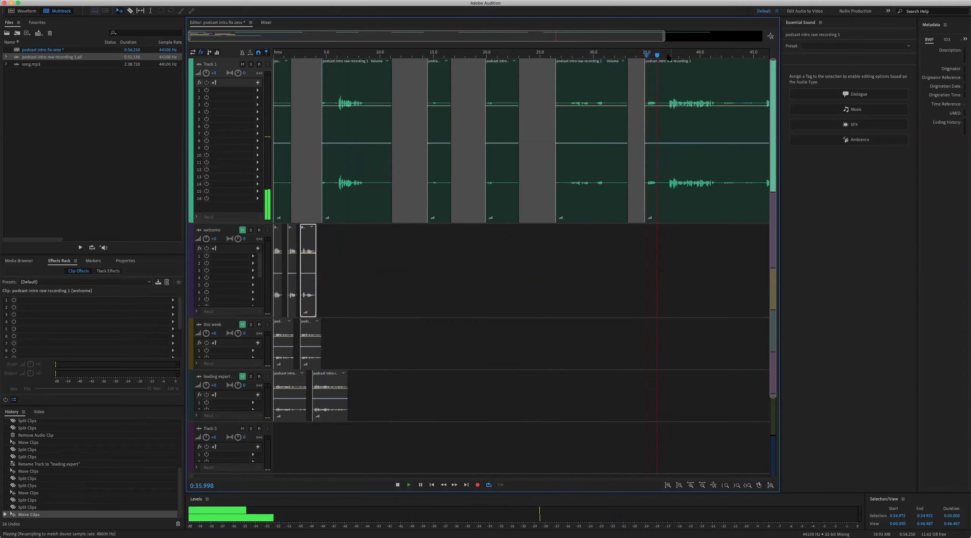
scroll(702, 144, right, 5)
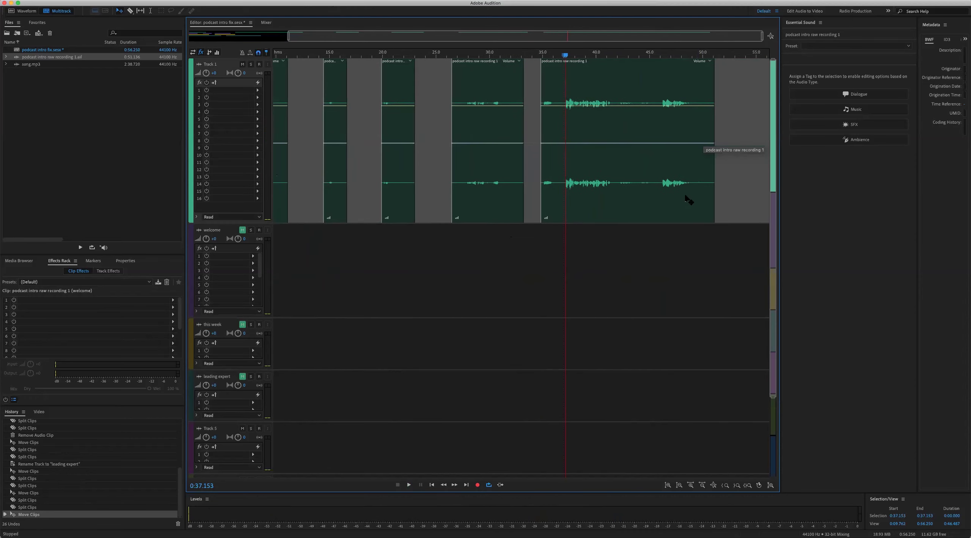
key(space)
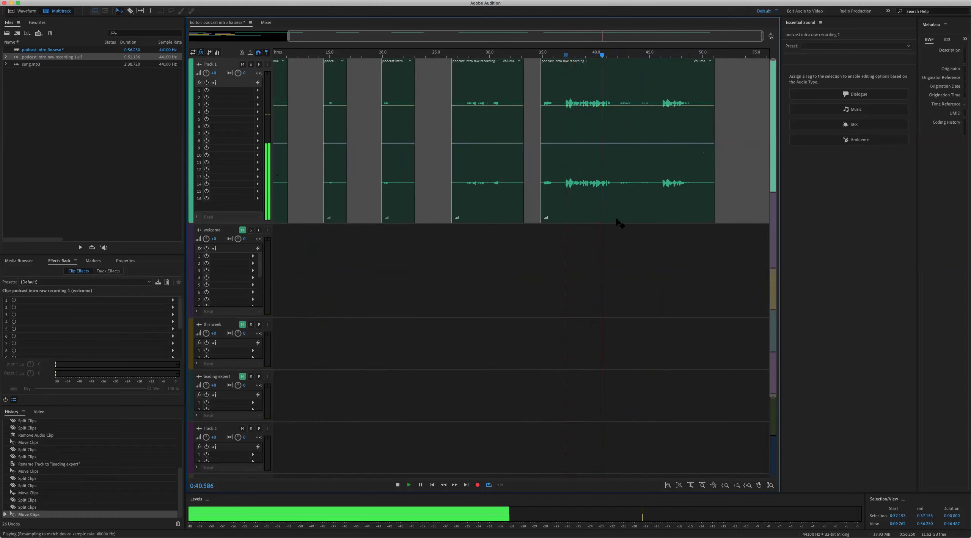
key(space)
key(super+k)
Split the clip before the phrase at about 37.02 s and move the isolated phrase after the second clip on the leading expert track
click(564, 129)
key(super+k)
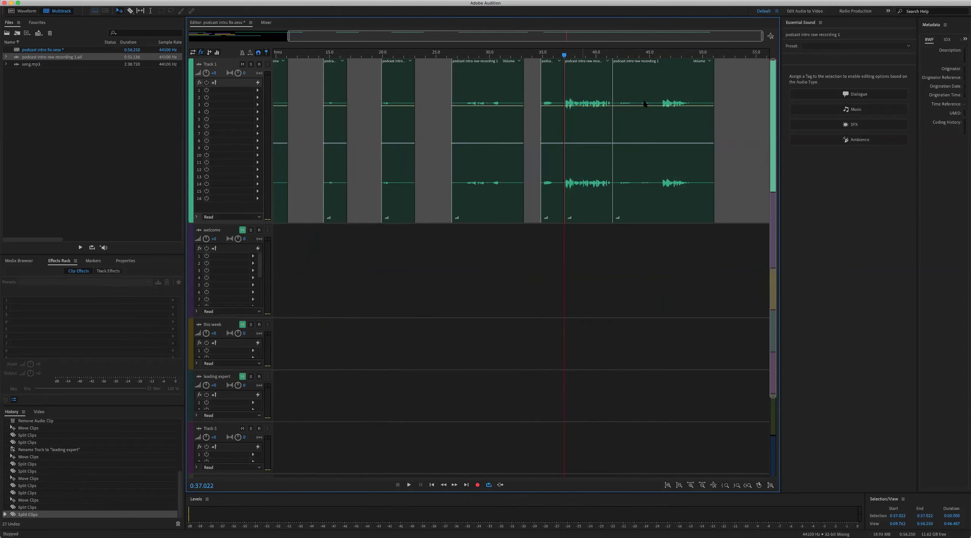
key(backslash)
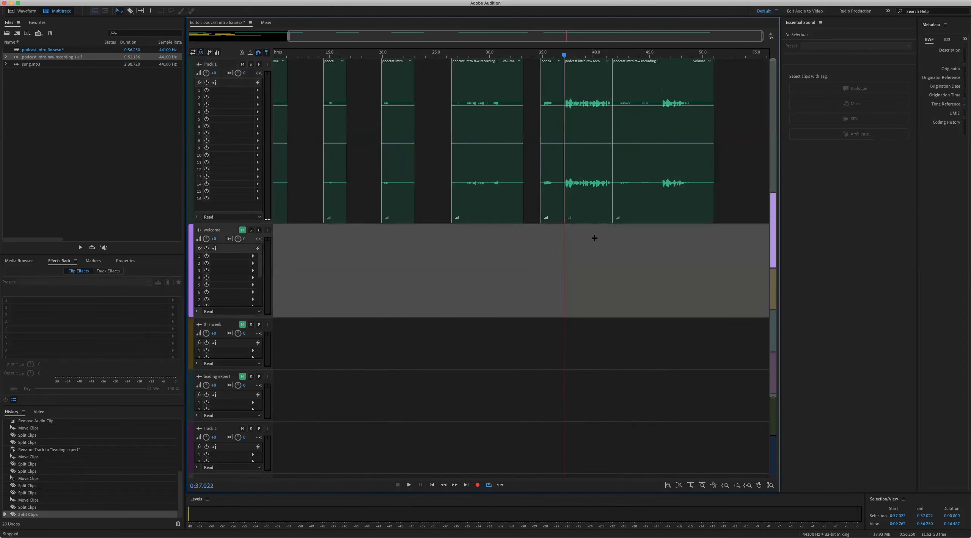
drag(618, 123, 360, 392)
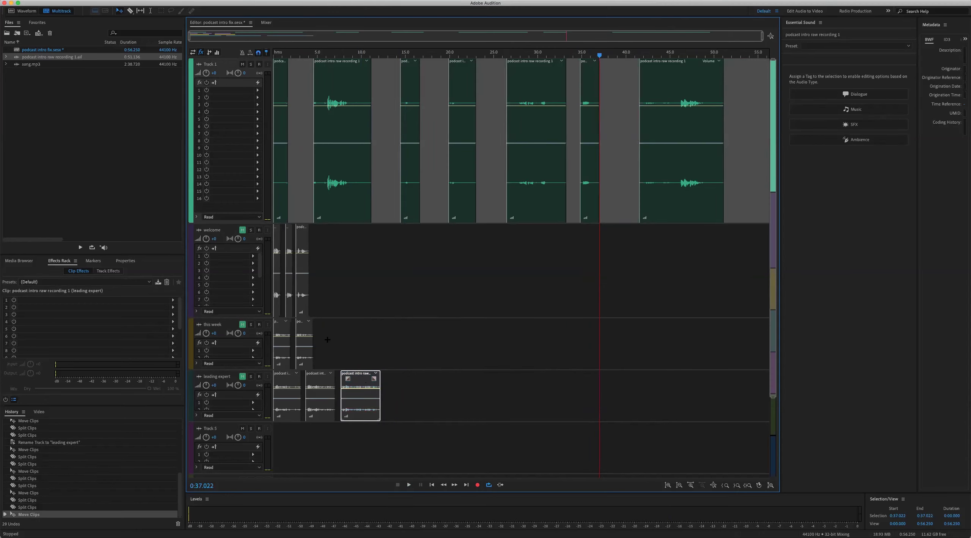
Play back the phrase beginning near 46 s to find its end and split the Track 1 clip at about 49.1 s
click(681, 53)
key(space)
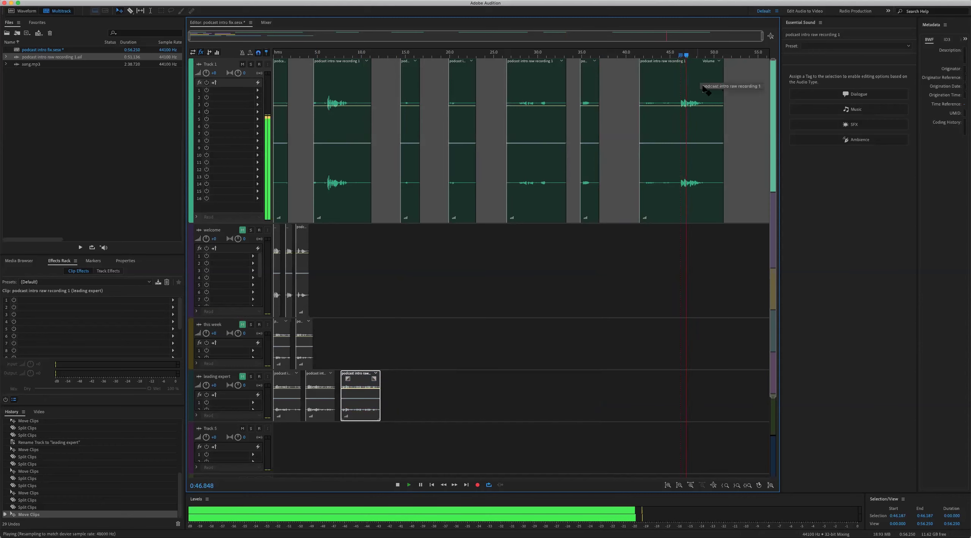
scroll(701, 113, up, 2)
key(space)
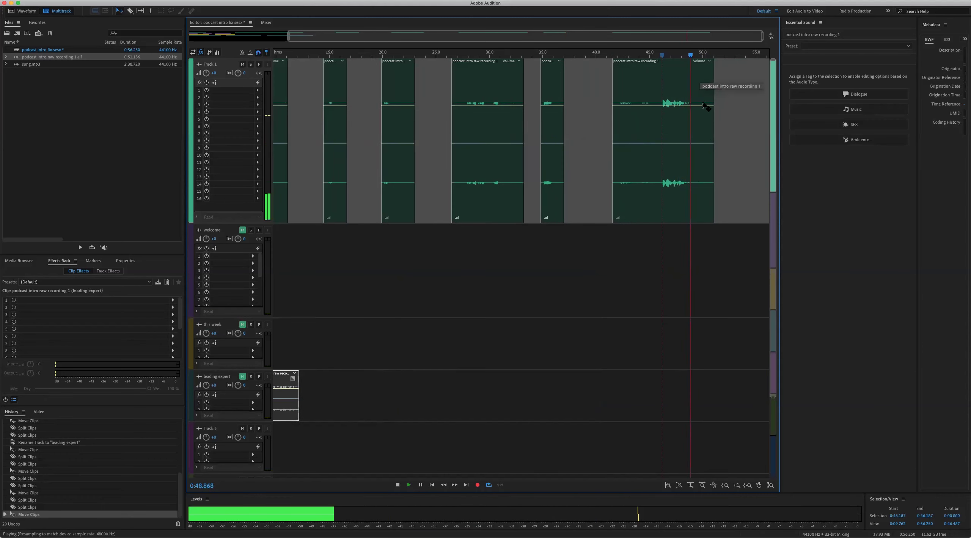
drag(689, 127, 405, 394)
key(super+k)
Split the clip before the phrase at about 45.8 s and place the isolated phrase after the third clip on the leading expert track
click(658, 56)
key(super+k)
key(backslash)
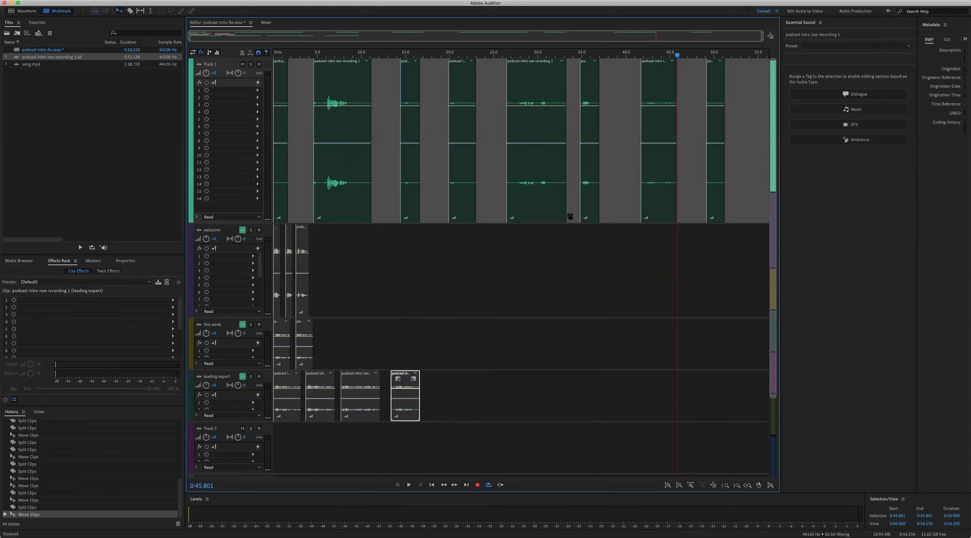
click(494, 177)
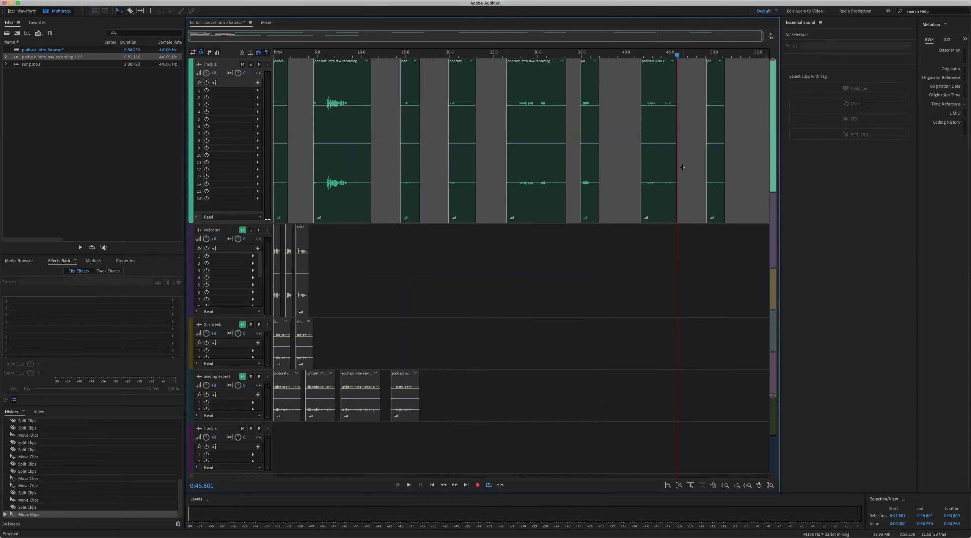
Play back the last remaining clip on Track 1, starting at about 49 s, to check its background sound
drag(715, 56, 707, 57)
scroll(708, 57, up, 3)
scroll(657, 57, up, 2)
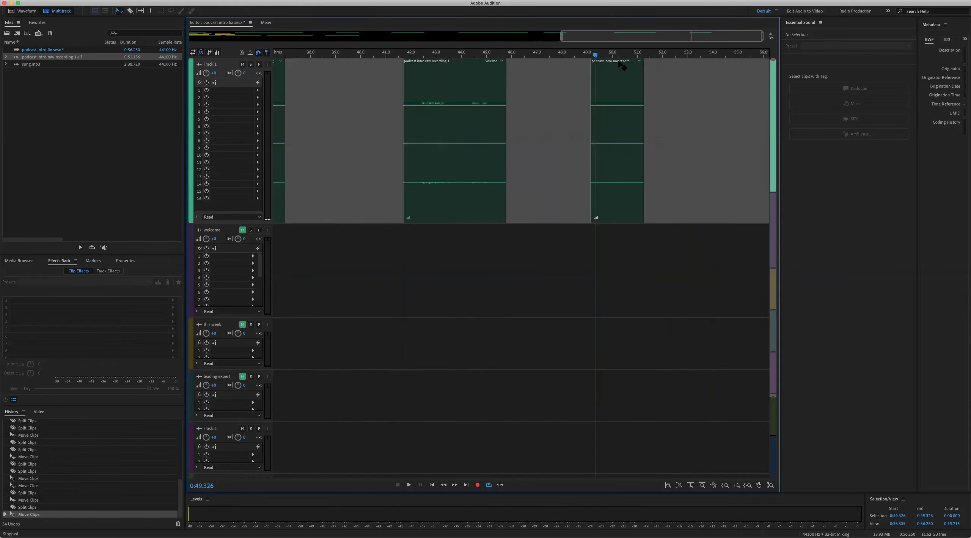
drag(598, 56, 590, 56)
key(space)
key(space)
drag(624, 101, 615, 106)
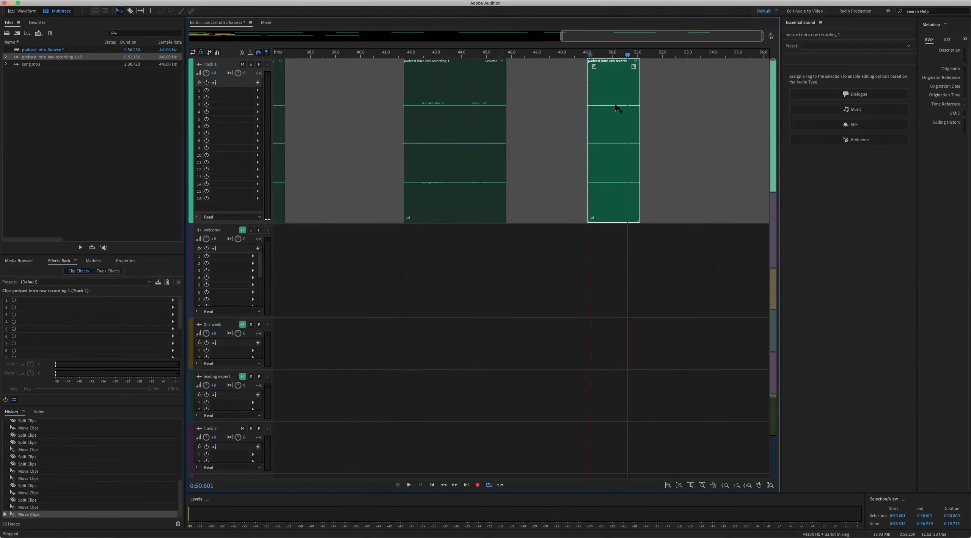
Delete all leftover clips on Track 1 except the last one near 49 s
key(backslash)
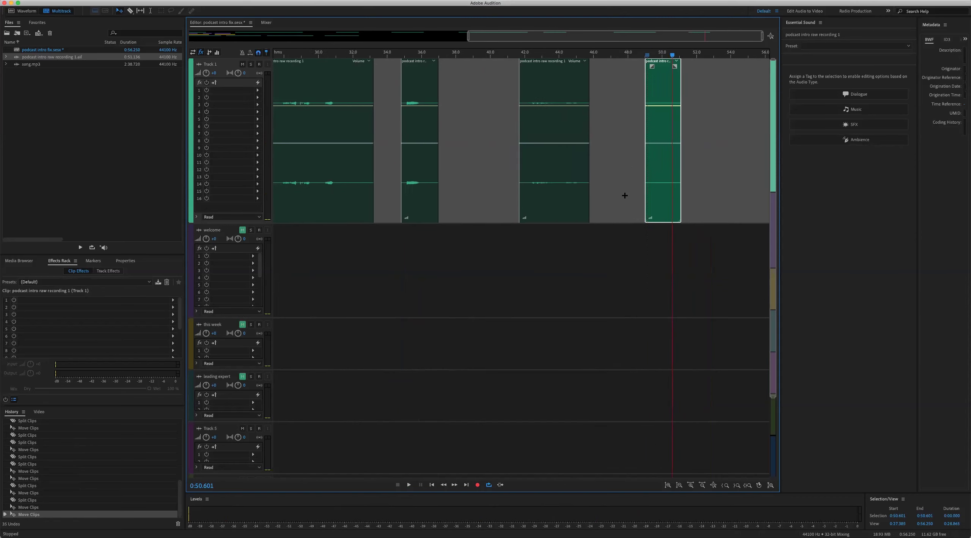
drag(687, 201, 281, 212)
key(Delete)
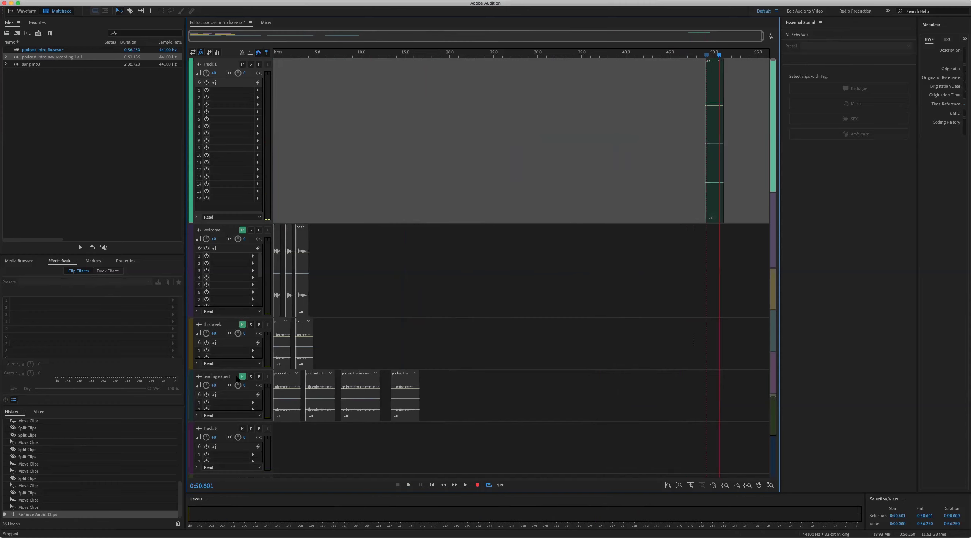
Rename Track 5 as backgroudn sound
click(212, 428)
text(bac)
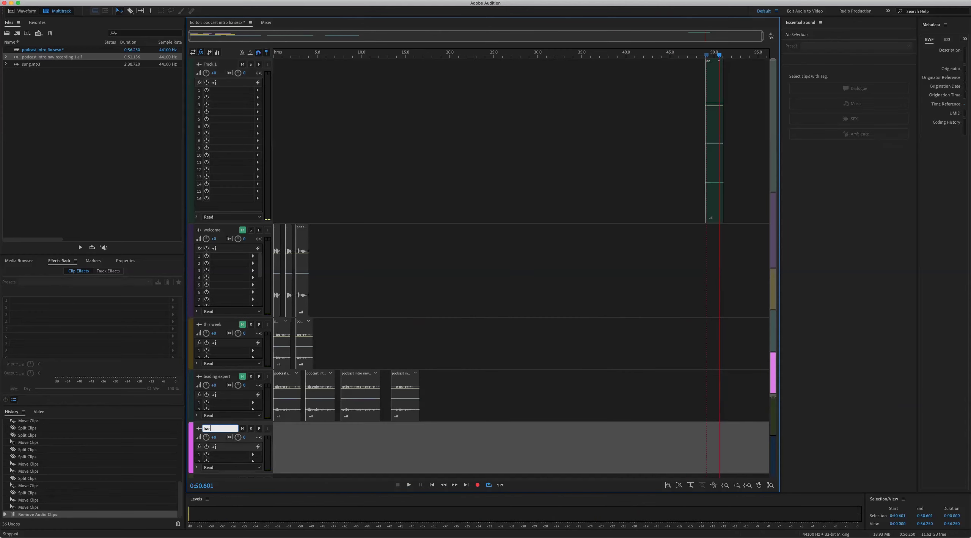
text(kgroudn sound)
key(Return)
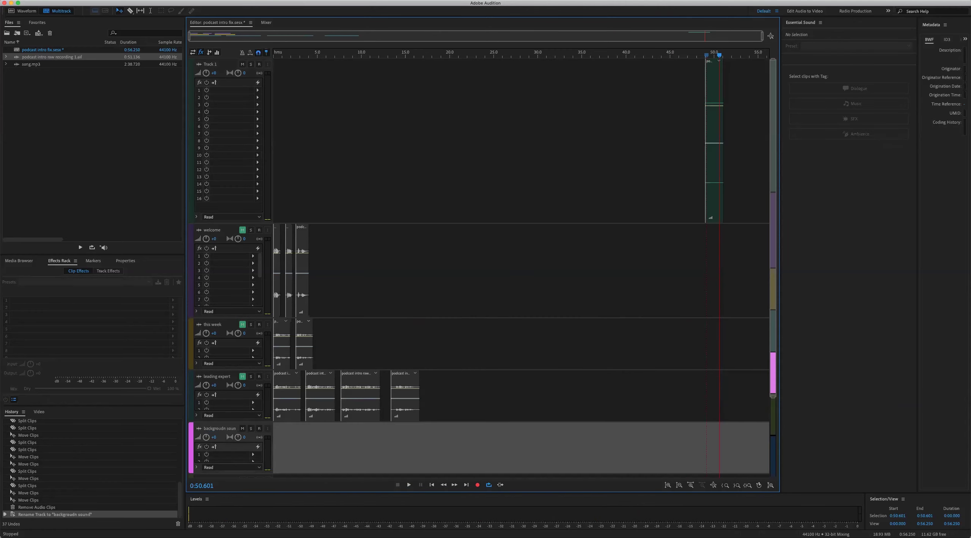
Move the remaining Track 1 clip to the start of the backgroudn sound track and mute that track
drag(710, 133, 292, 452)
click(242, 428)
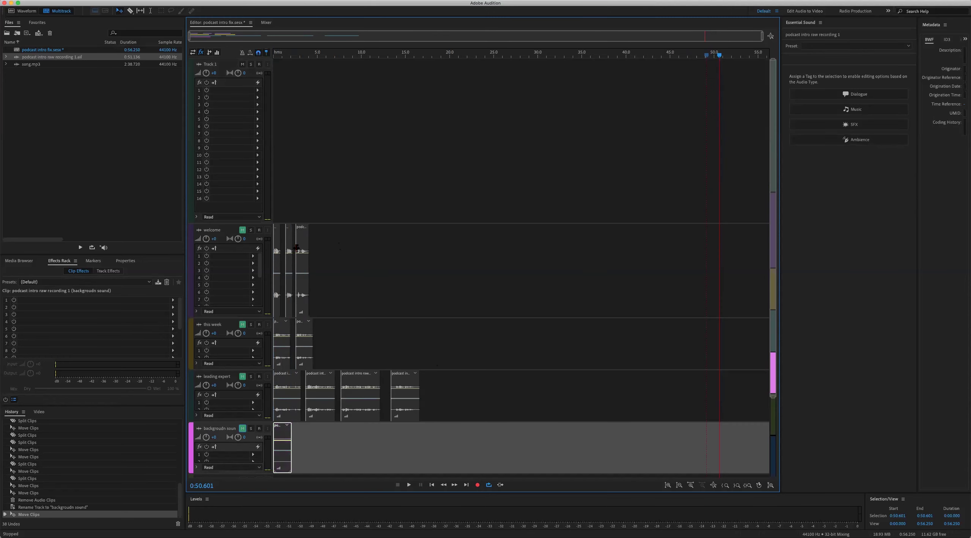
drag(322, 237, 280, 279)
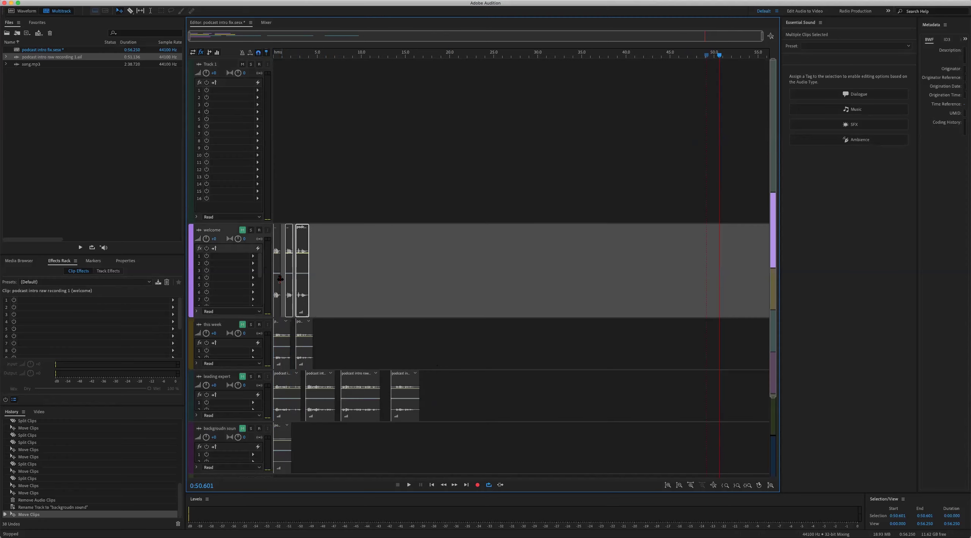
click(243, 231)
click(221, 327)
click(242, 325)
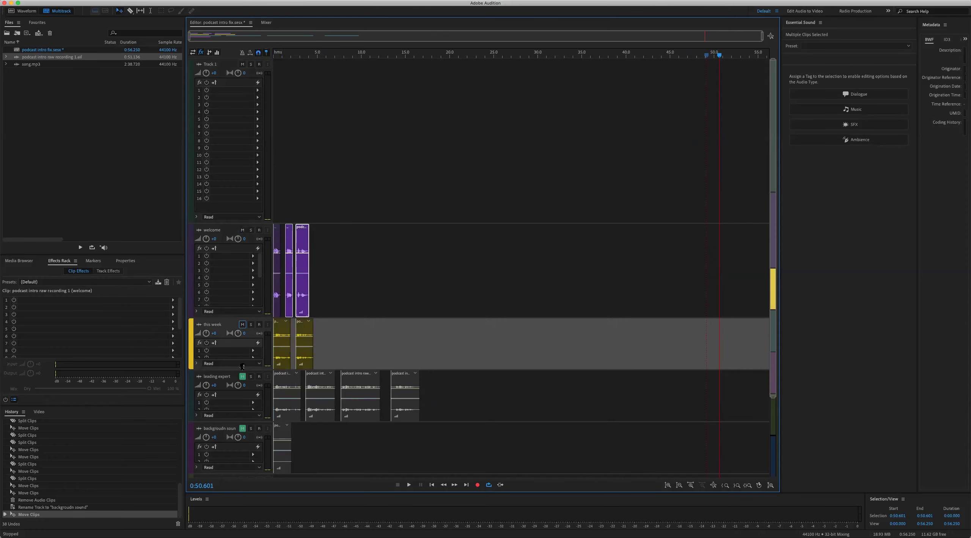
click(242, 376)
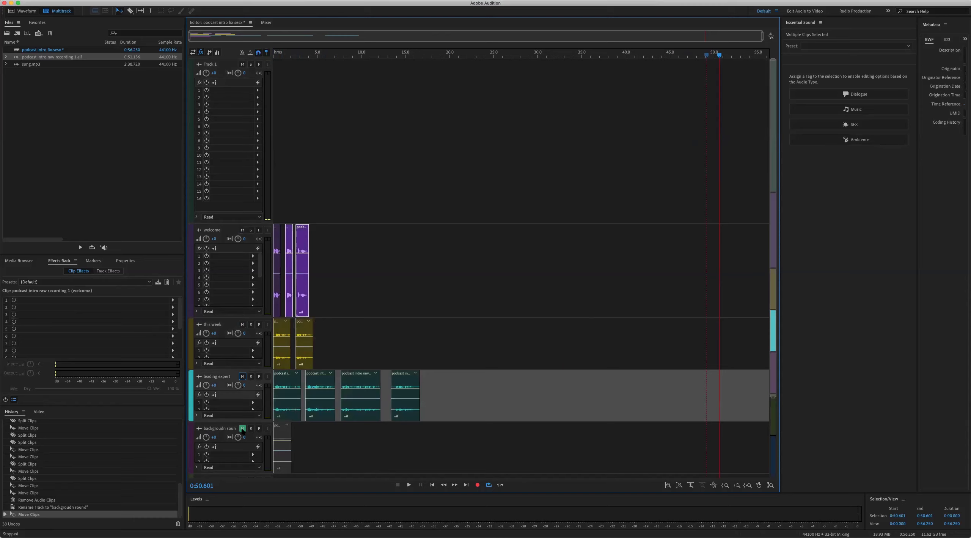
click(242, 376)
click(242, 325)
click(243, 229)
Rename Track 1 as podcast intro and slightly reduce that track's height
double_click(215, 64)
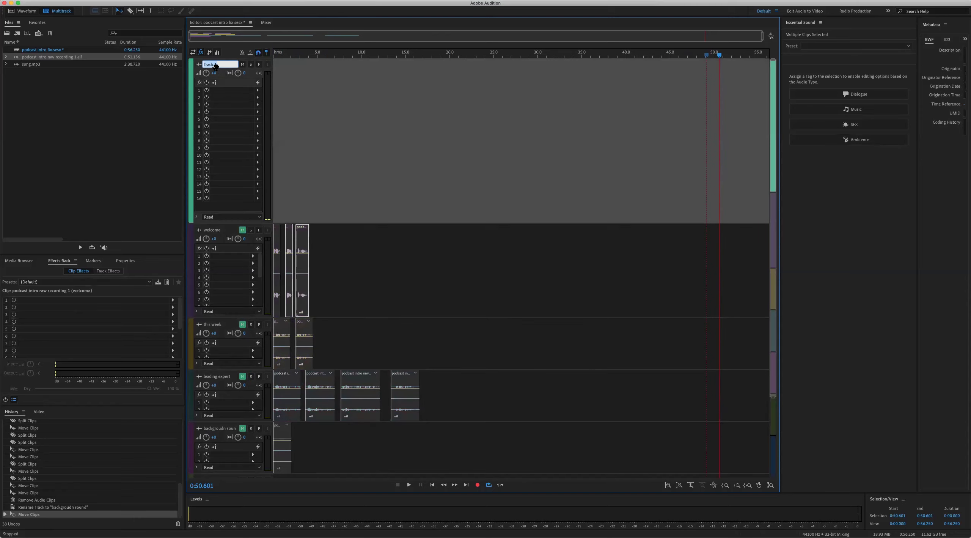
text(podcast intro)
key(Return)
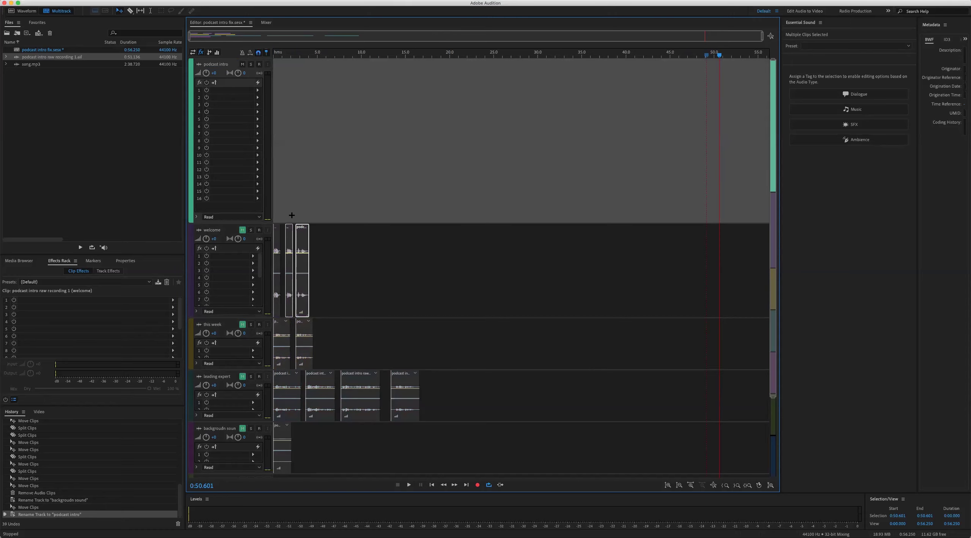
drag(258, 222, 258, 204)
Save the multitrack session and copy its external media files to the session folder
click(76, 0)
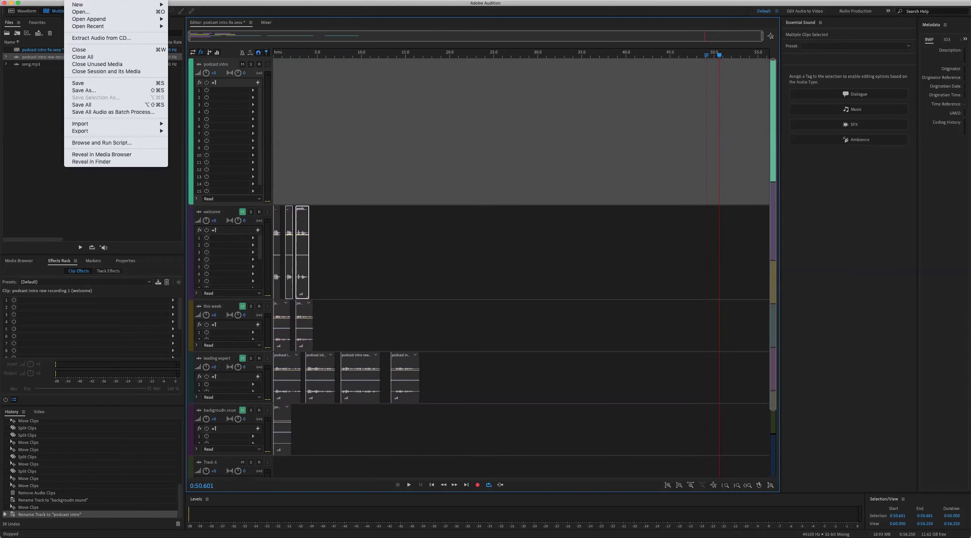
click(104, 85)
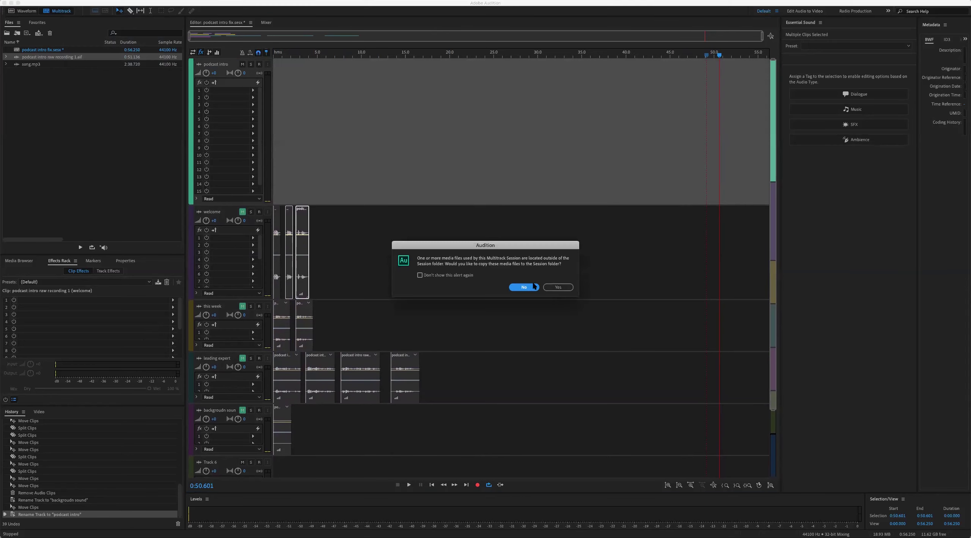
click(555, 288)
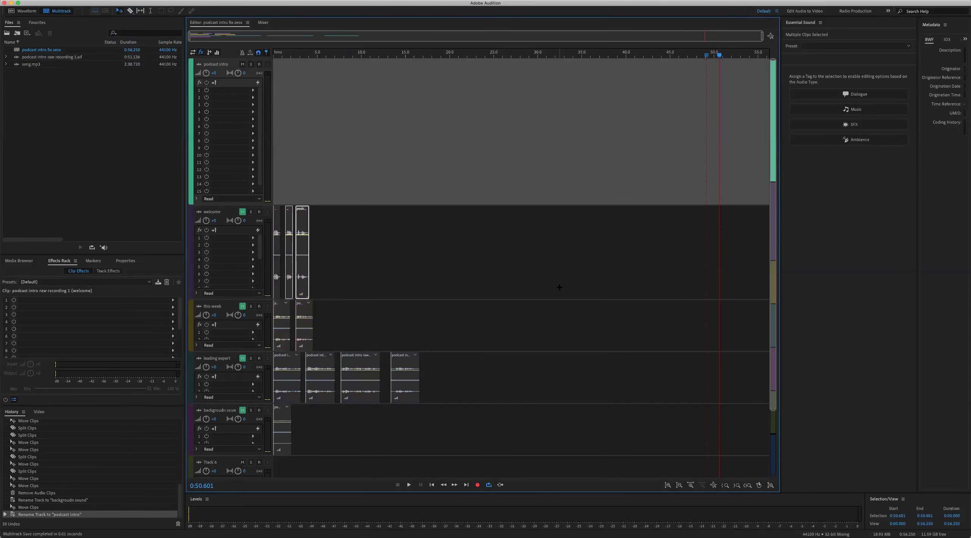
Unmute the welcome track and play back its three takes from the start of the session to compare them
click(242, 212)
click(278, 54)
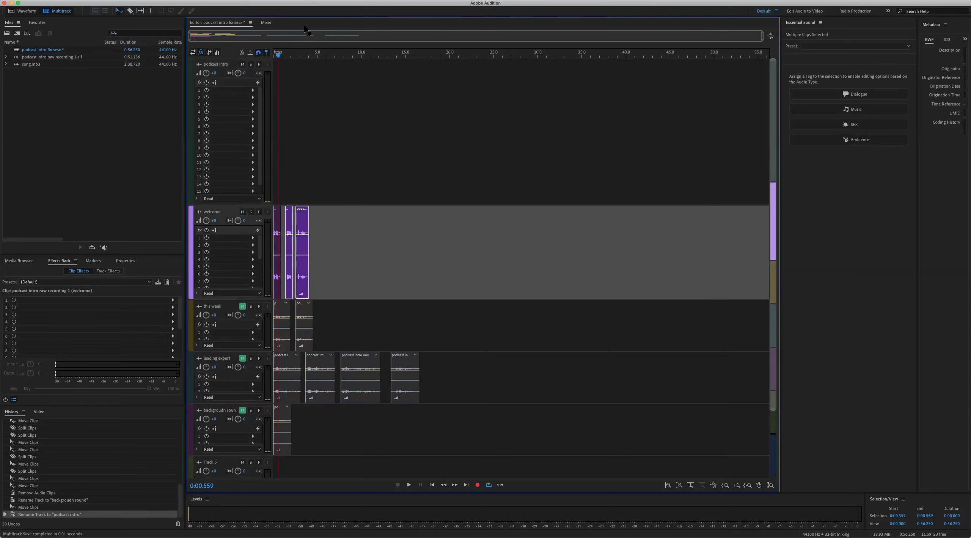
key(=)
key(=)
key(=)
key(=)
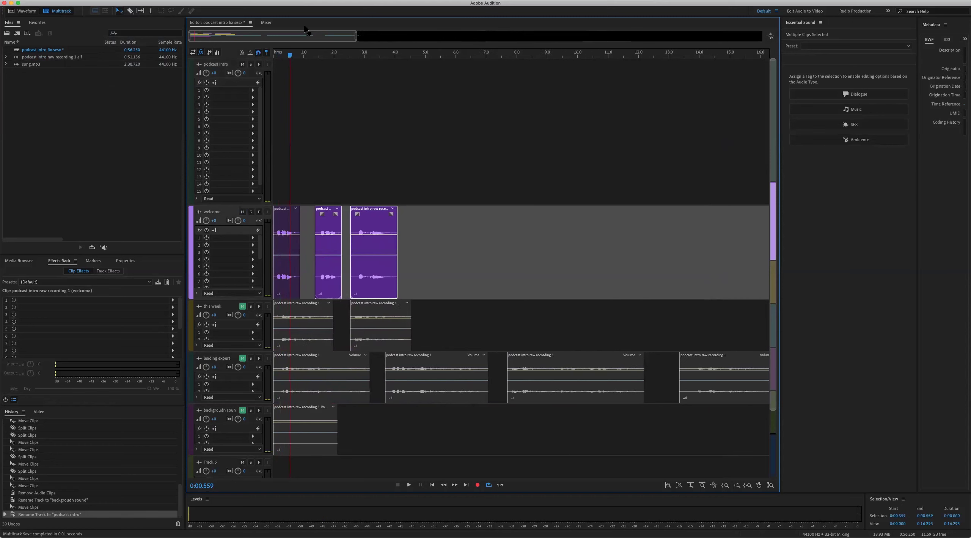
key(=)
key(Home)
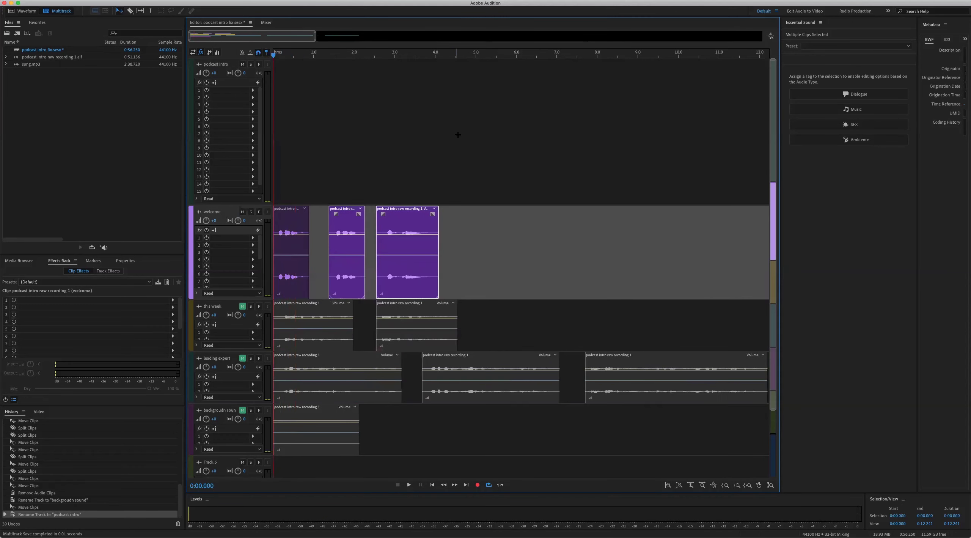
key(space)
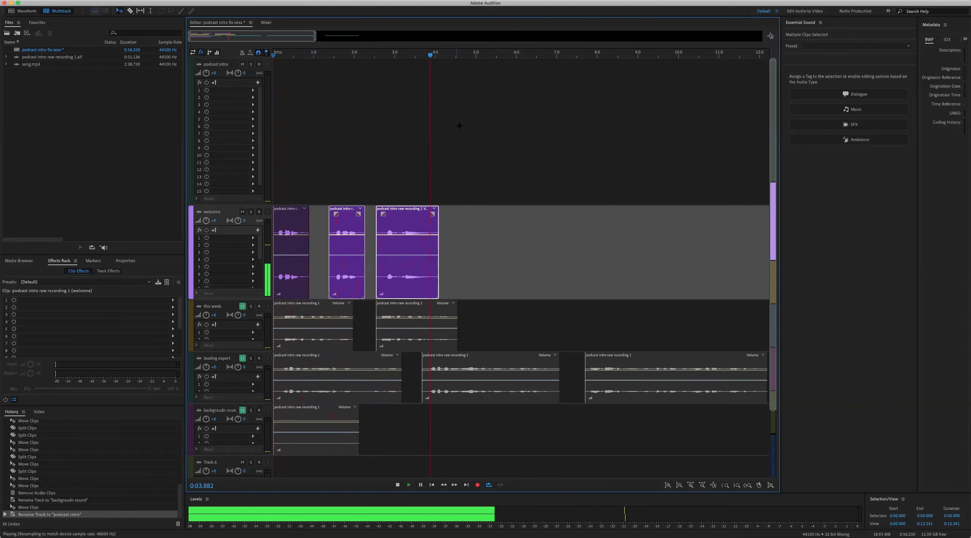
Replay the welcome track's takes from the start of the session
key(space)
key(Home)
key(space)
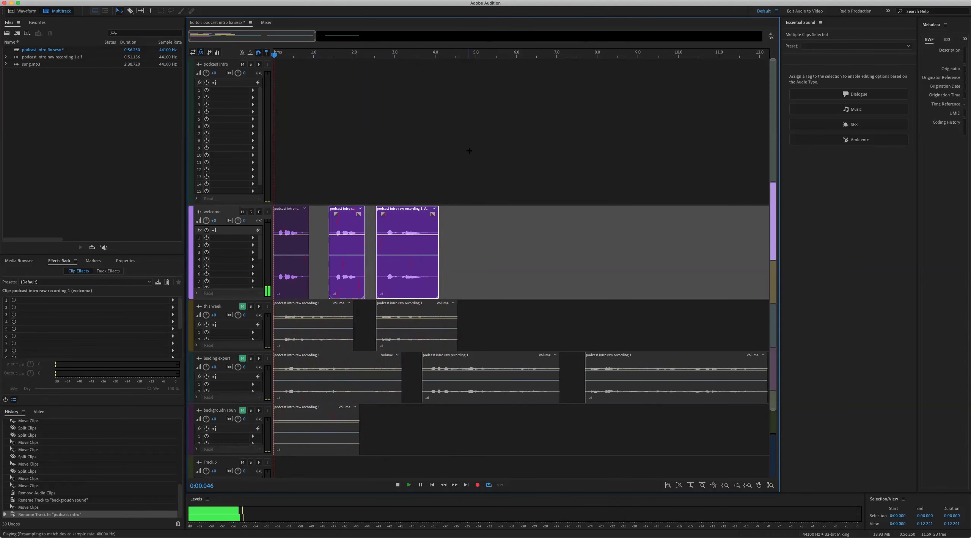
key(space)
Examine the first welcome take in the waveform editor and return to the multitrack session
click(318, 250)
double_click(302, 256)
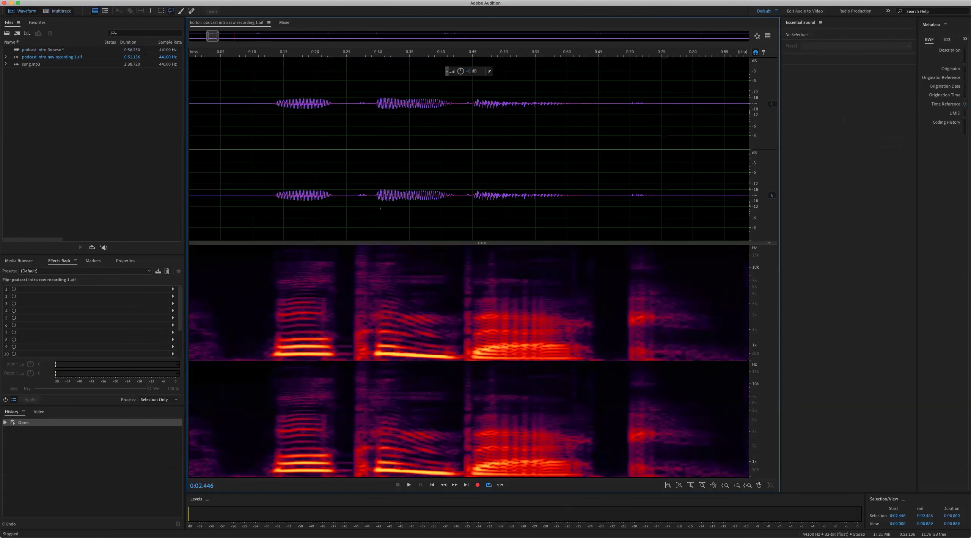
double_click(49, 50)
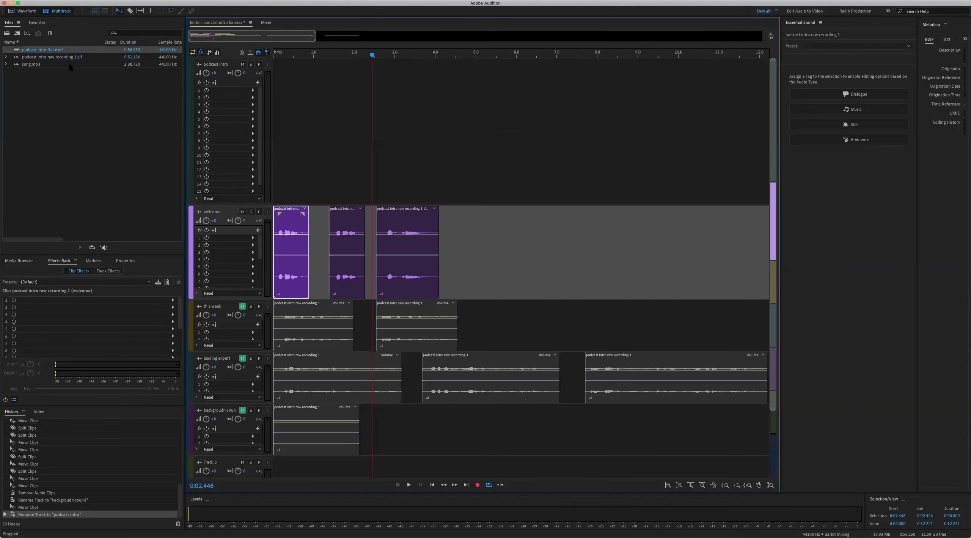
double_click(293, 250)
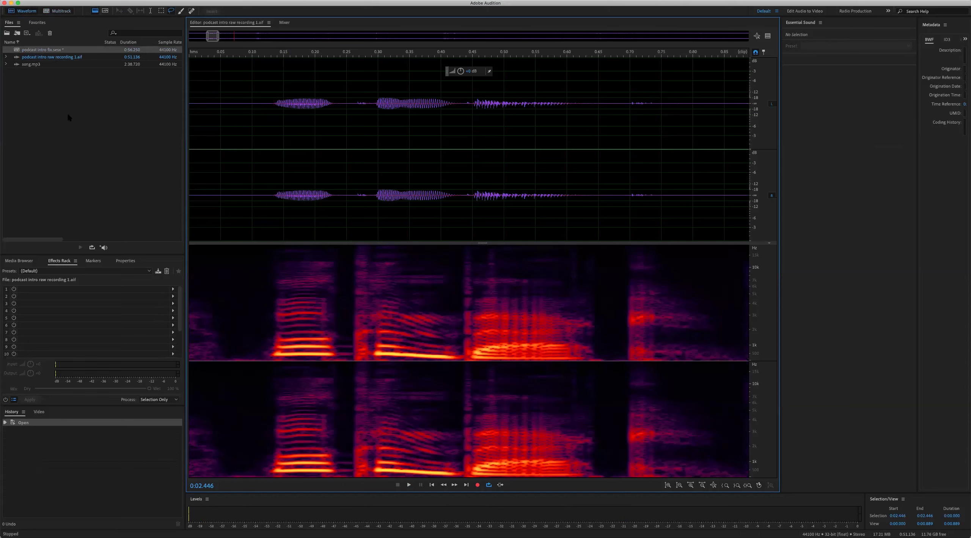
double_click(50, 50)
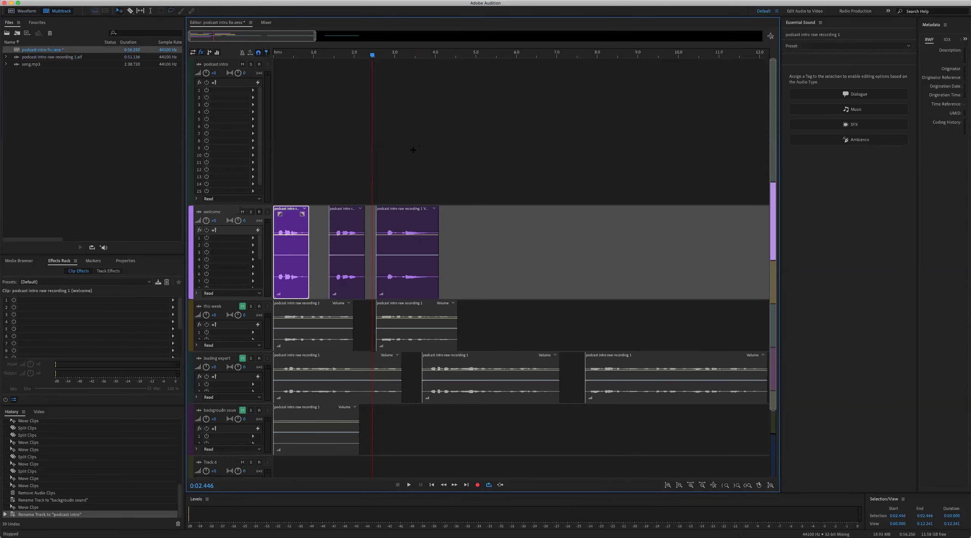
Move the second welcome take to the start of the podcast intro track and place the third take directly after it
drag(348, 223, 280, 128)
drag(372, 55, 372, 55)
click(386, 54)
key(space)
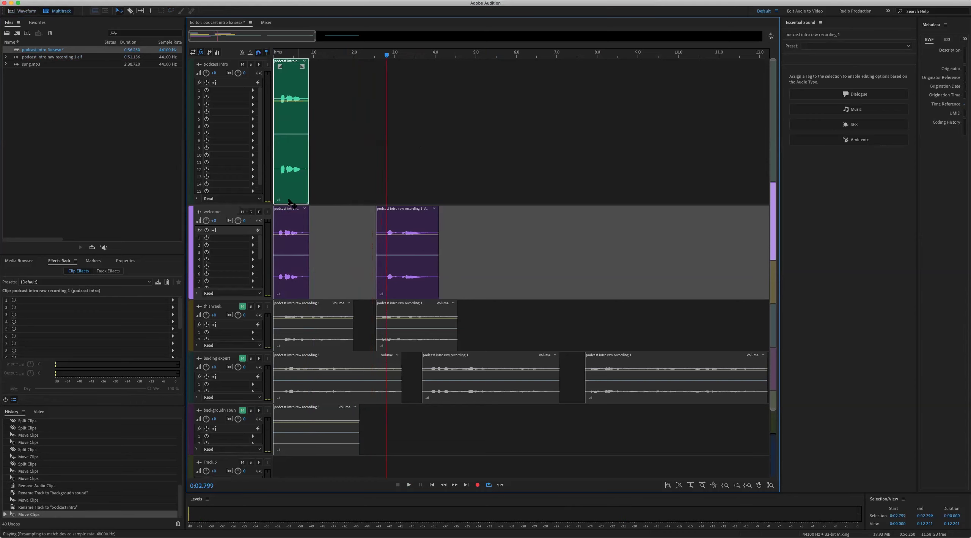
key(space)
drag(410, 219, 332, 124)
Mute the welcome track and play back the two podcast intro clips from the start
key(Home)
key(space)
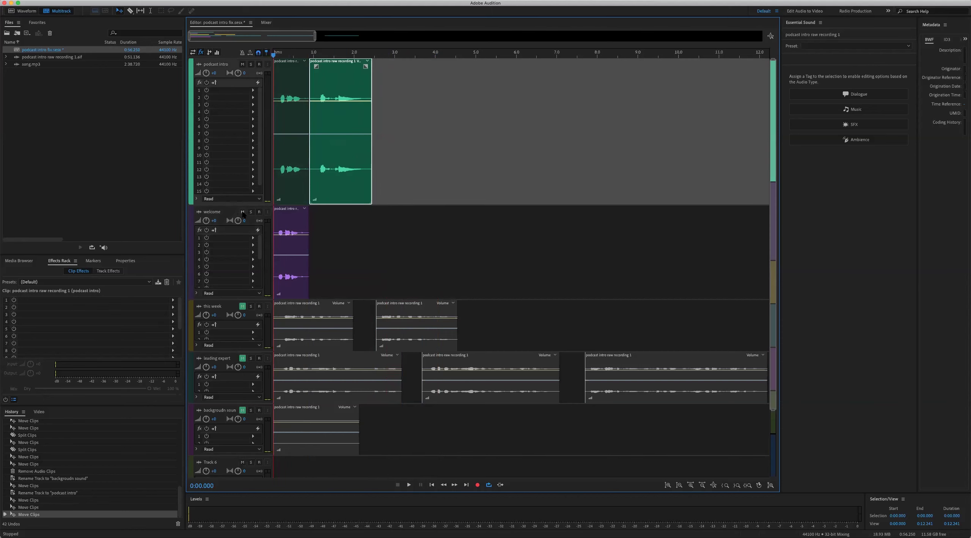
click(242, 212)
key(space)
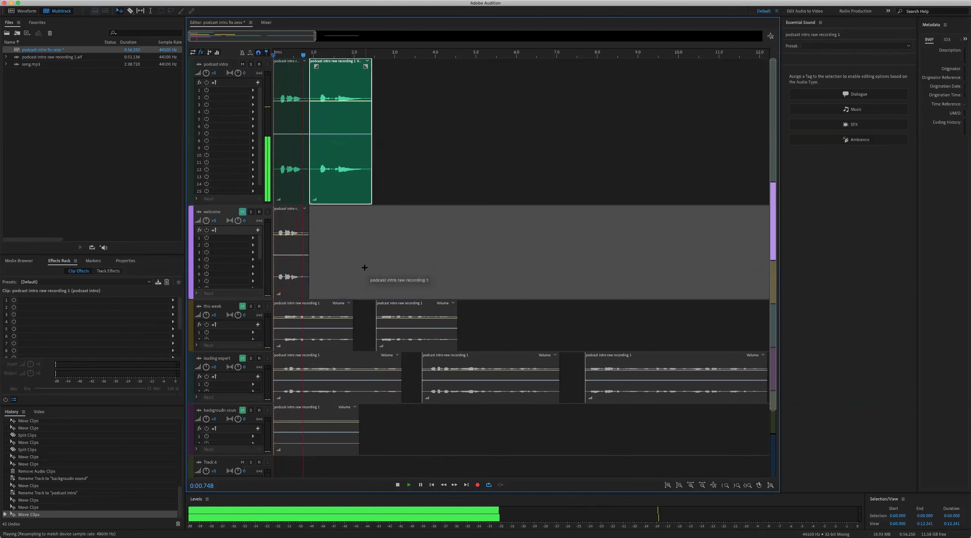
key(space)
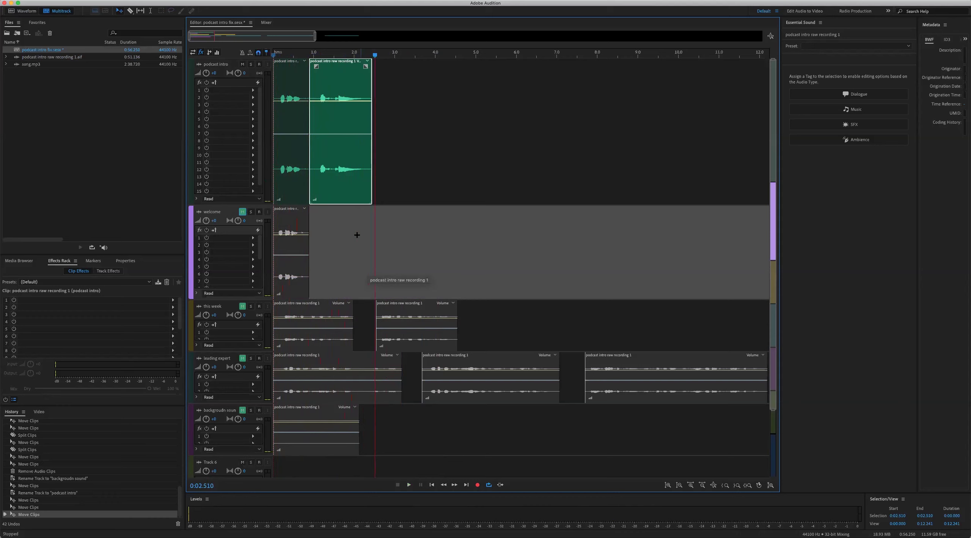
Inspect the second podcast intro clip in the waveform editor and return to the multitrack session
double_click(298, 150)
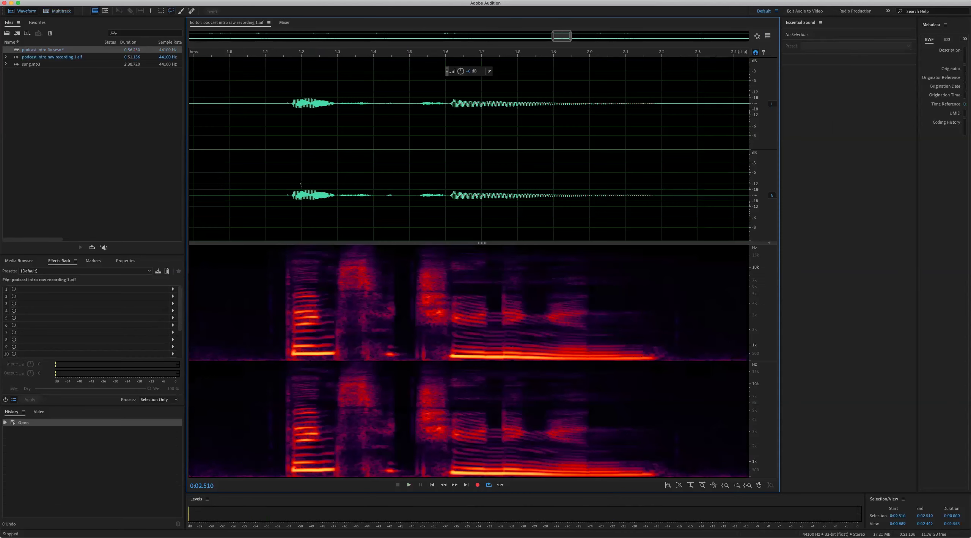
double_click(71, 49)
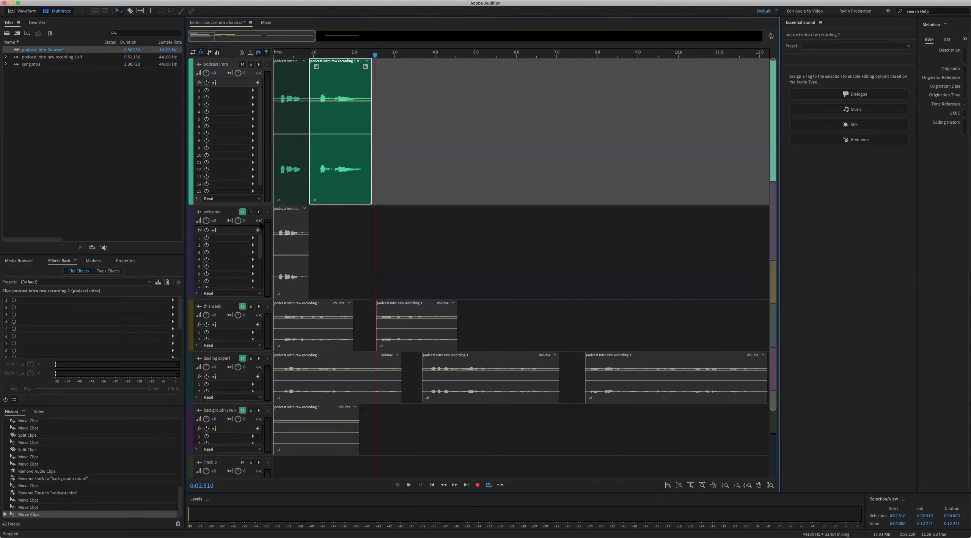
Reduce the welcome track's height and unmute the this week track
drag(258, 299, 257, 250)
click(265, 299)
key(Home)
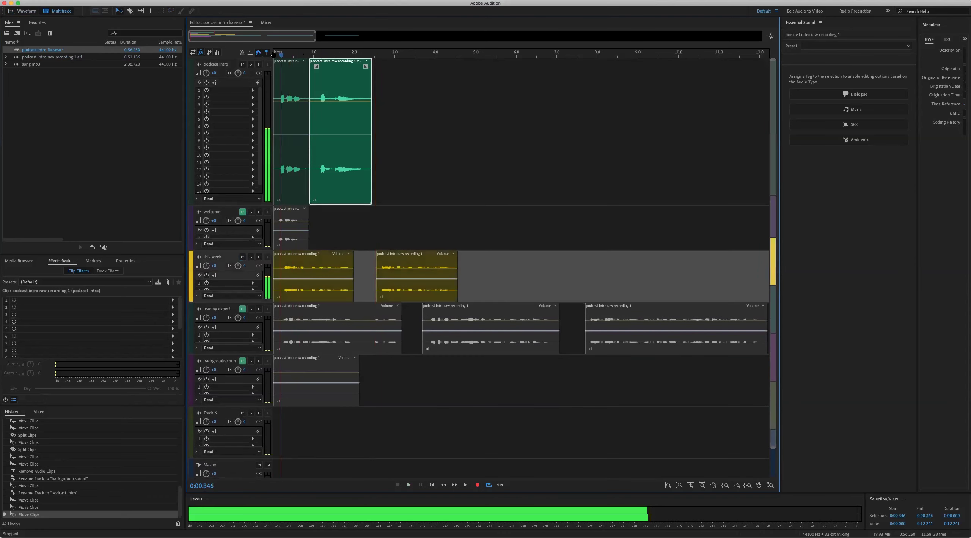
Mute the podcast intro track and play back both takes on the this week track
click(311, 288)
click(417, 279)
super+click(321, 297)
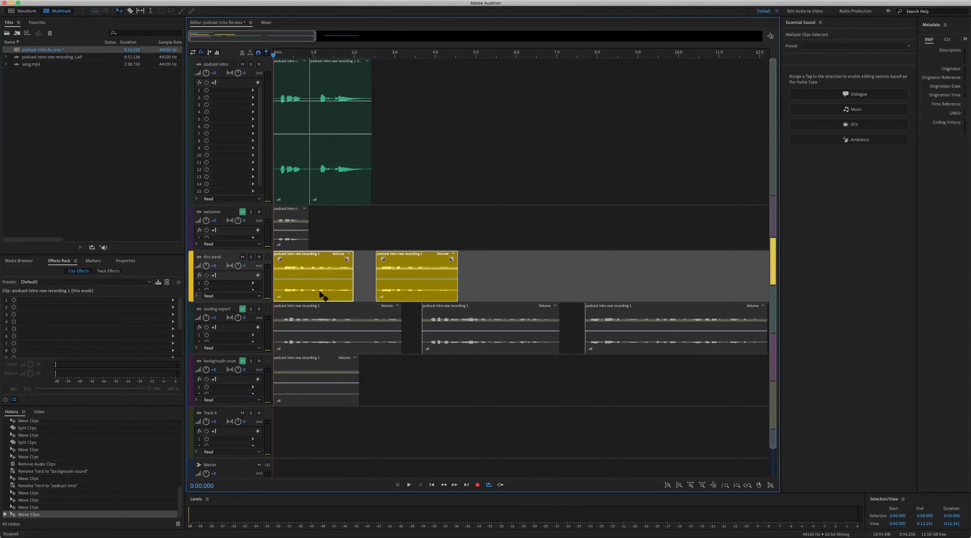
key(space)
key(space)
click(242, 64)
click(292, 56)
key(space)
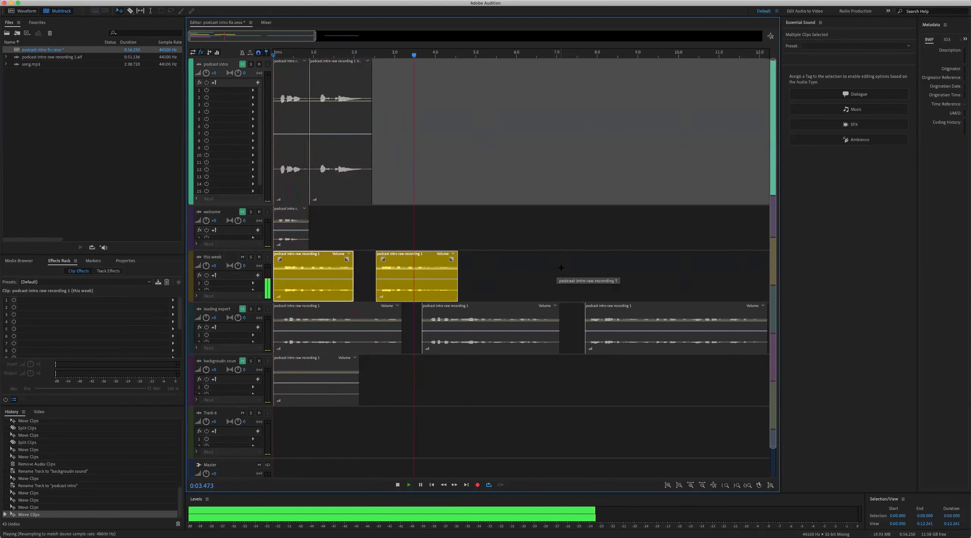
key(space)
Replay the first this week take and move it directly after the last clip on the podcast intro track
key(Home)
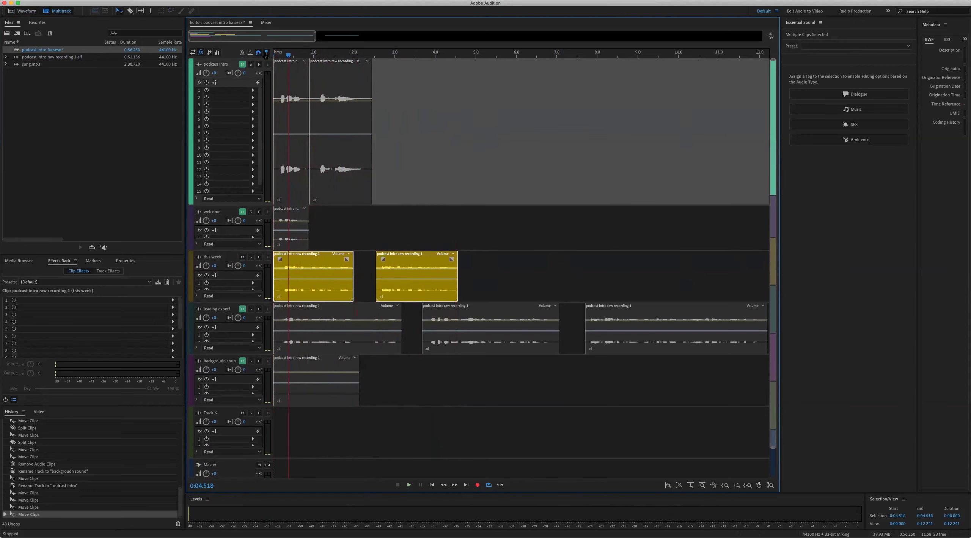
key(space)
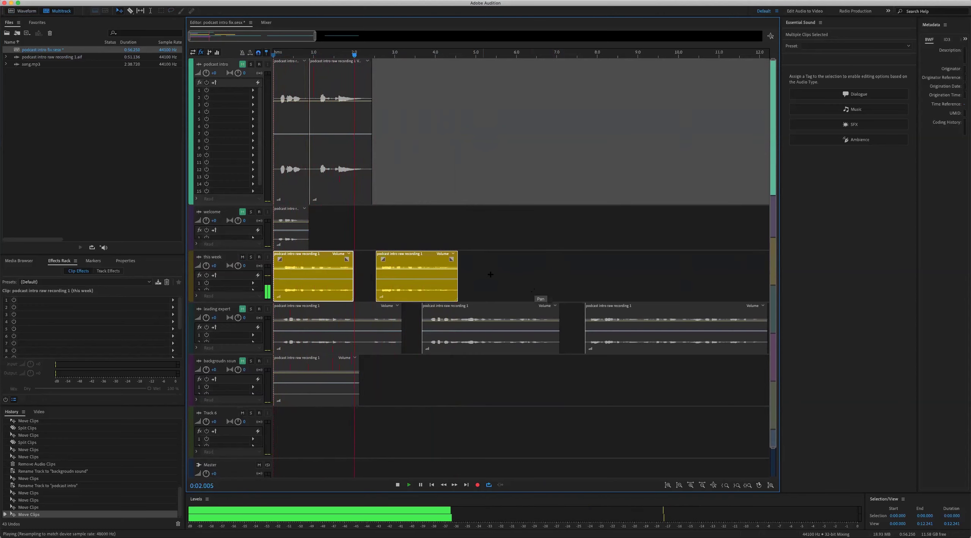
key(space)
click(458, 281)
drag(310, 289, 412, 178)
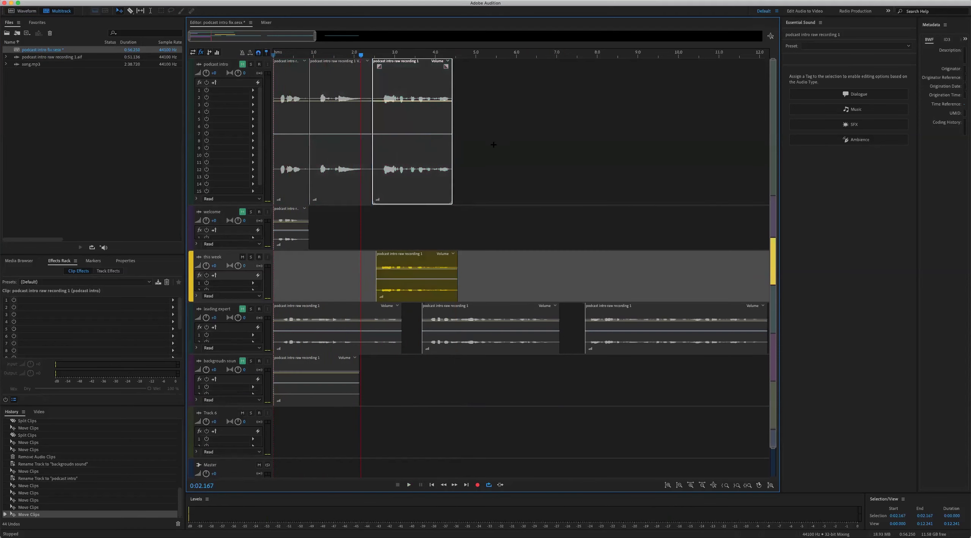
Mute the this week track, unmute the leading expert track and start playback from the session start
click(242, 257)
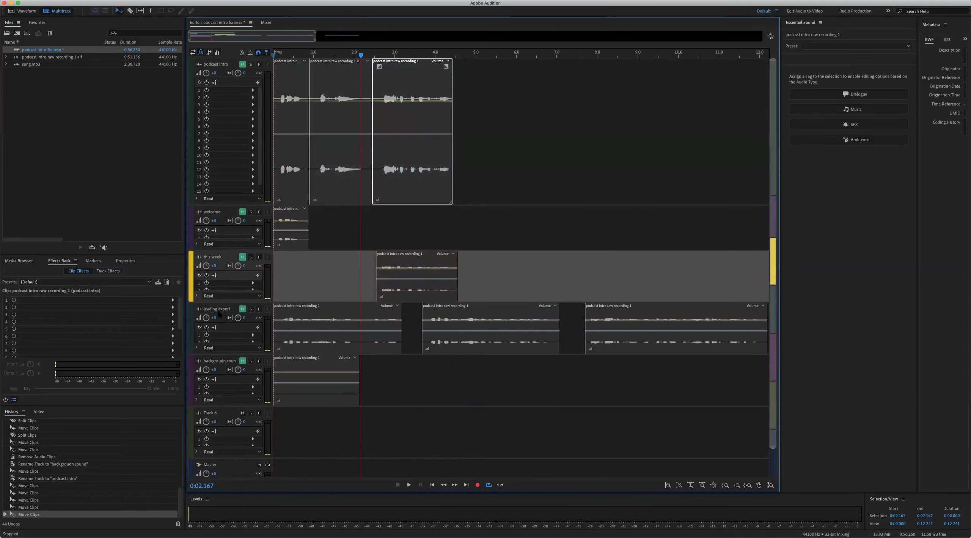
click(242, 309)
drag(318, 54, 274, 54)
key(space)
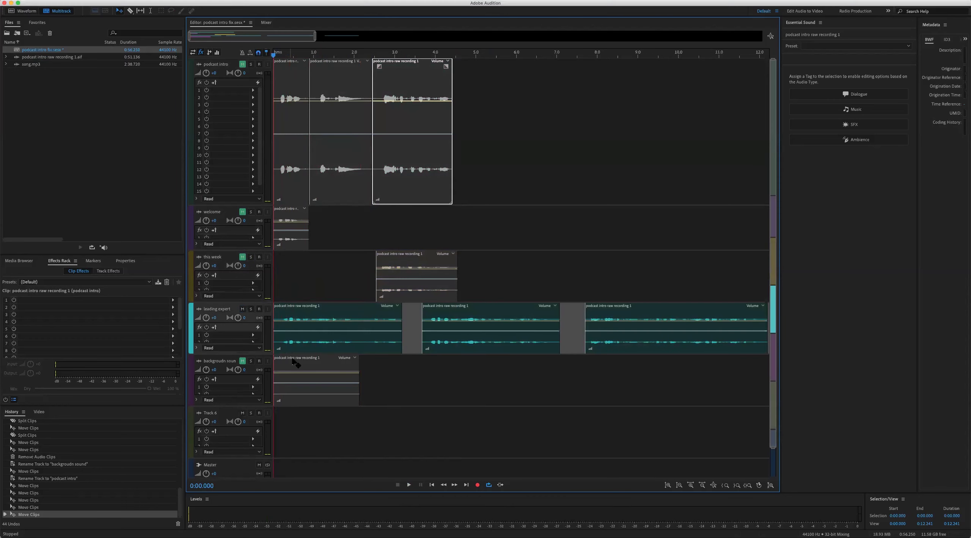
Play through the first three takes on the leading expert track to compare them
click(455, 335)
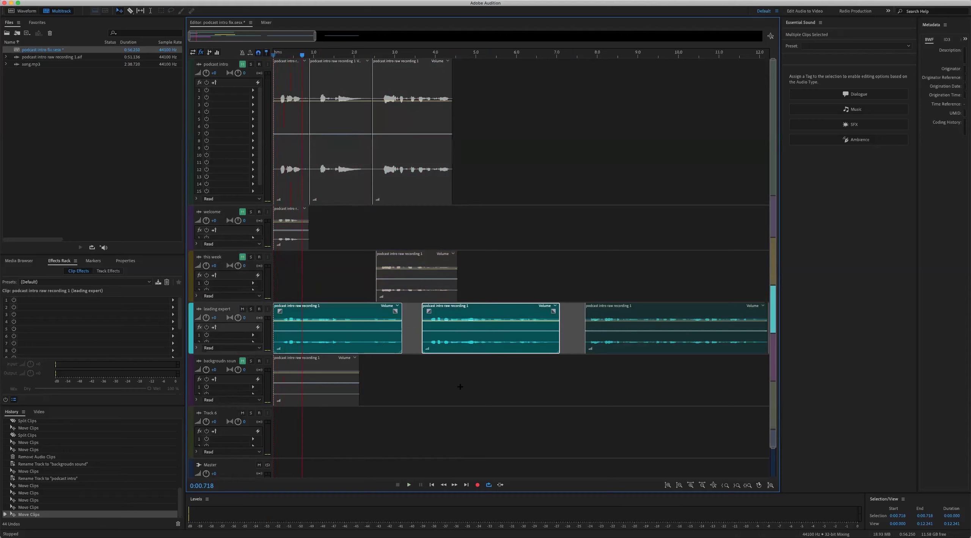
key(space)
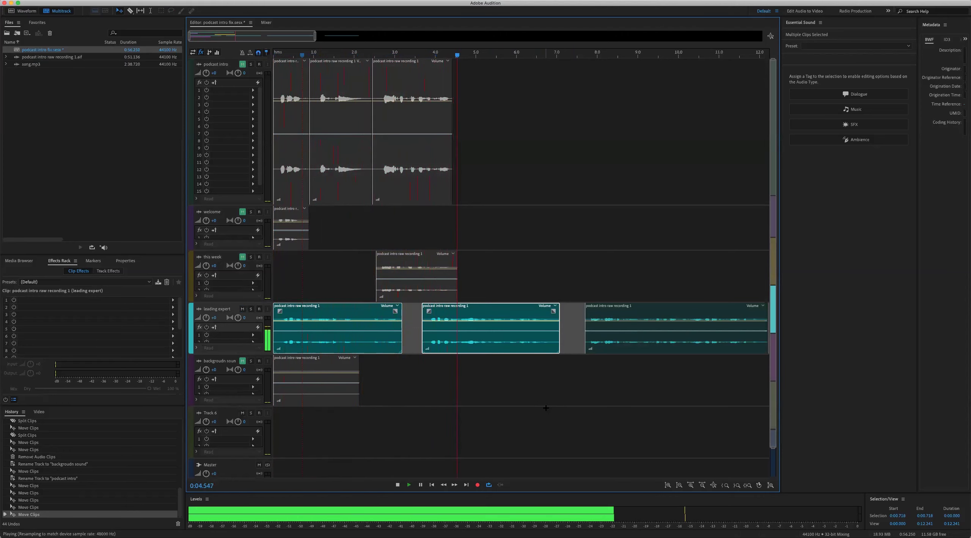
key(minus)
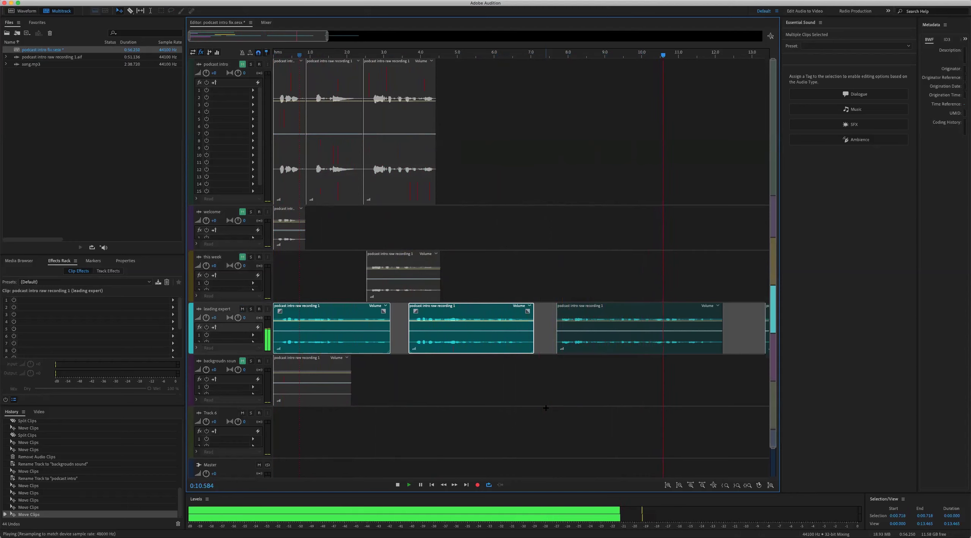
key(space)
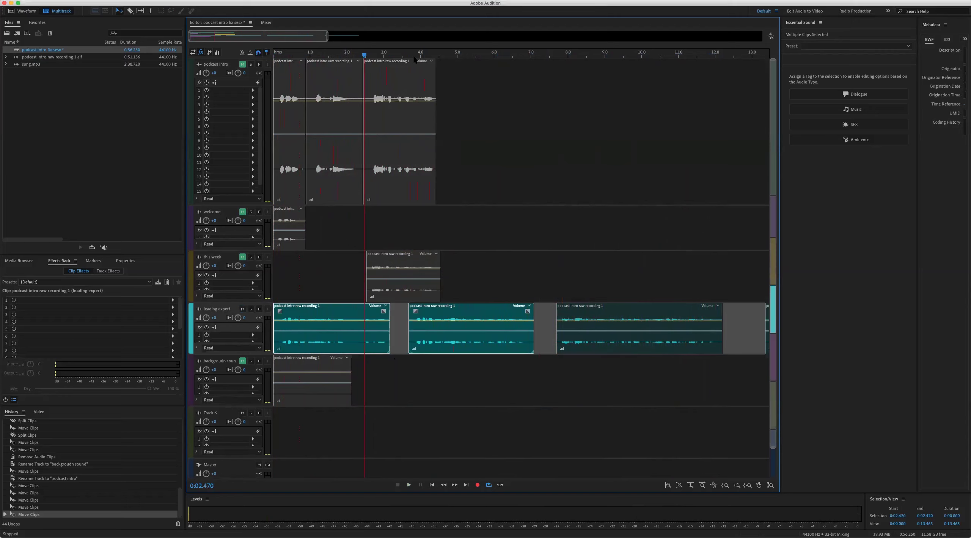
Replay the second leading expert take and move it directly after the last clip on the podcast intro track
key(space)
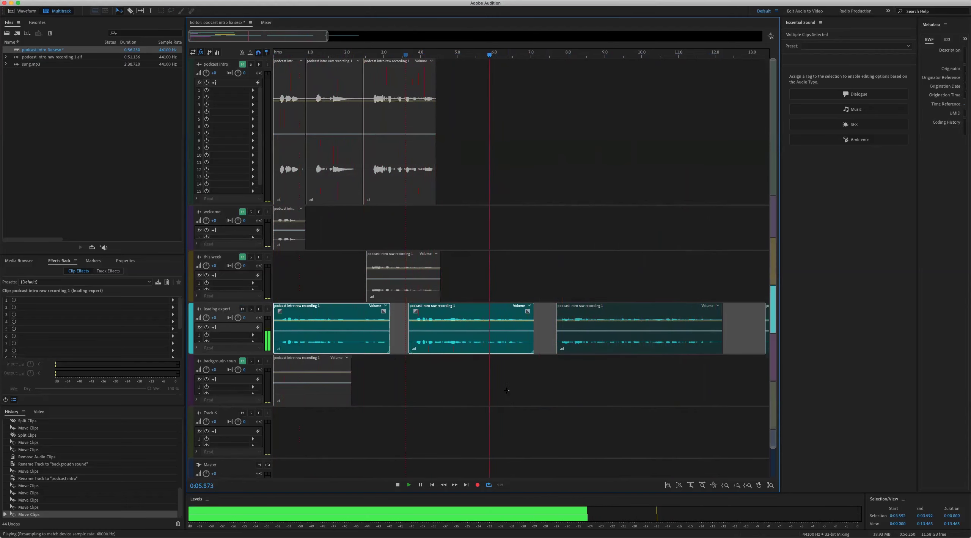
key(space)
drag(455, 353, 515, 182)
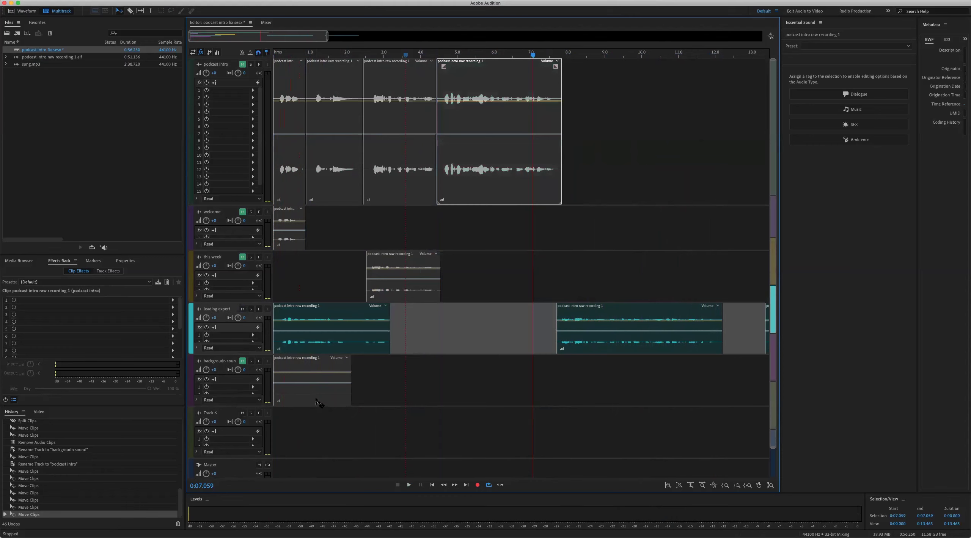
Play back the third leading expert take from the end of the last podcast intro clip
click(561, 56)
click(616, 330)
key(space)
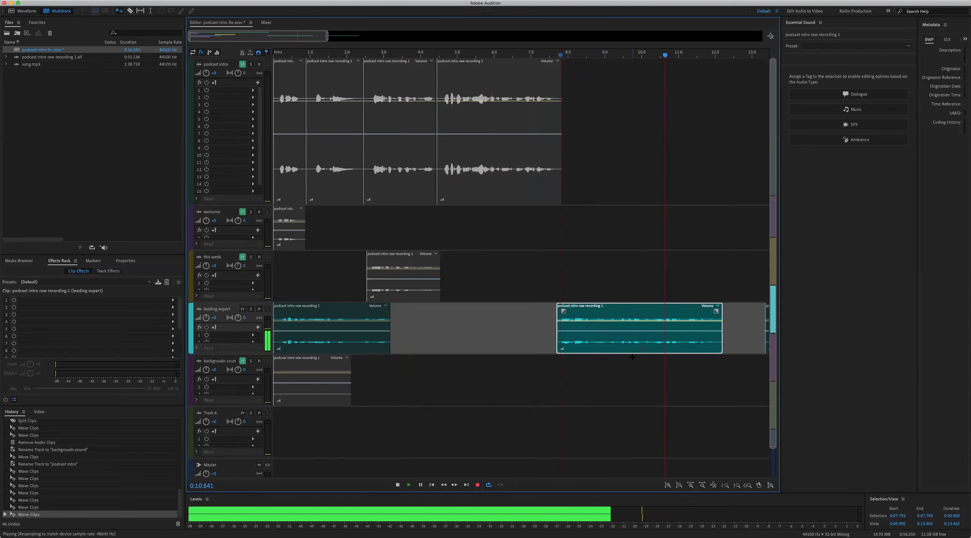
key(space)
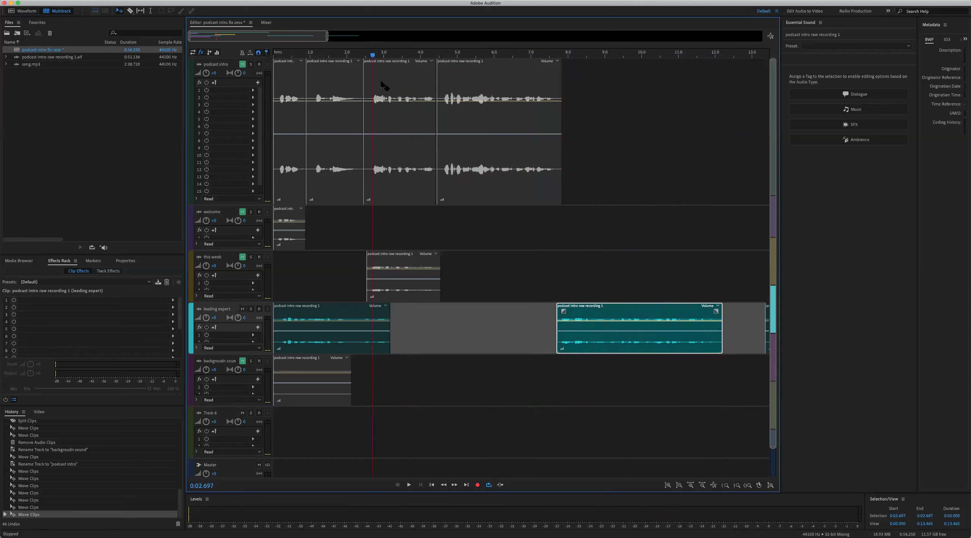
Unmute the podcast intro track and mute the leading expert track
key(space)
key(space)
key(space)
key(space)
click(502, 227)
click(242, 65)
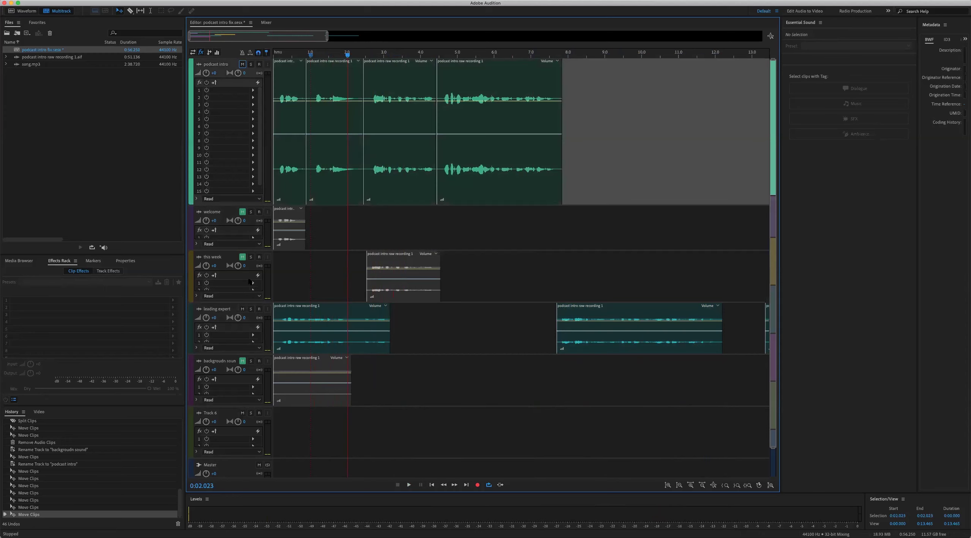
click(243, 309)
Play back the podcast intro track through its third clip and select that clip
key(space)
key(space)
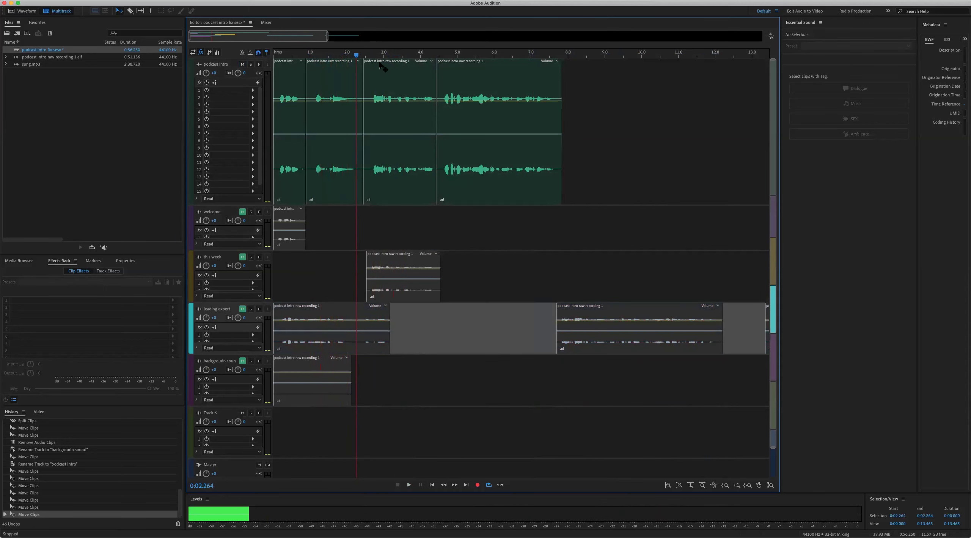
key(space)
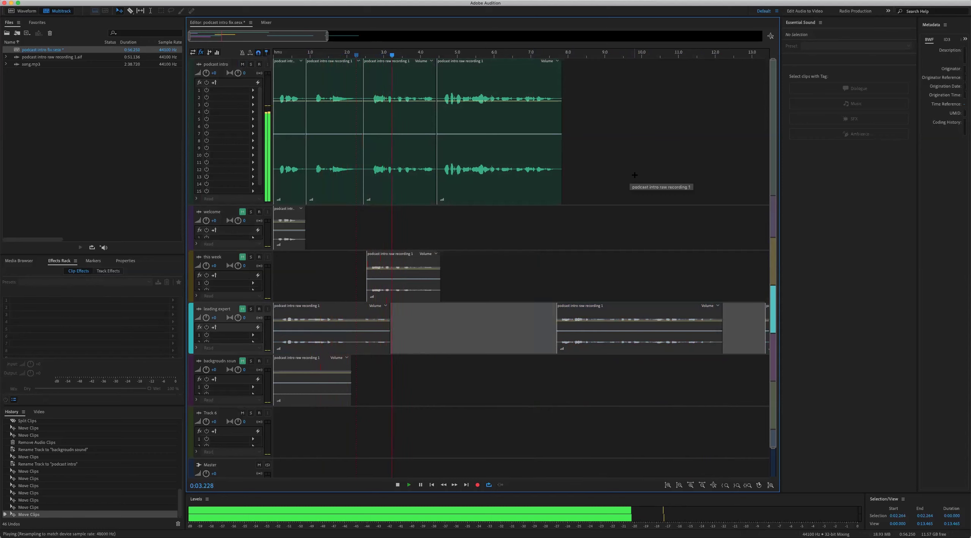
key(space)
click(419, 127)
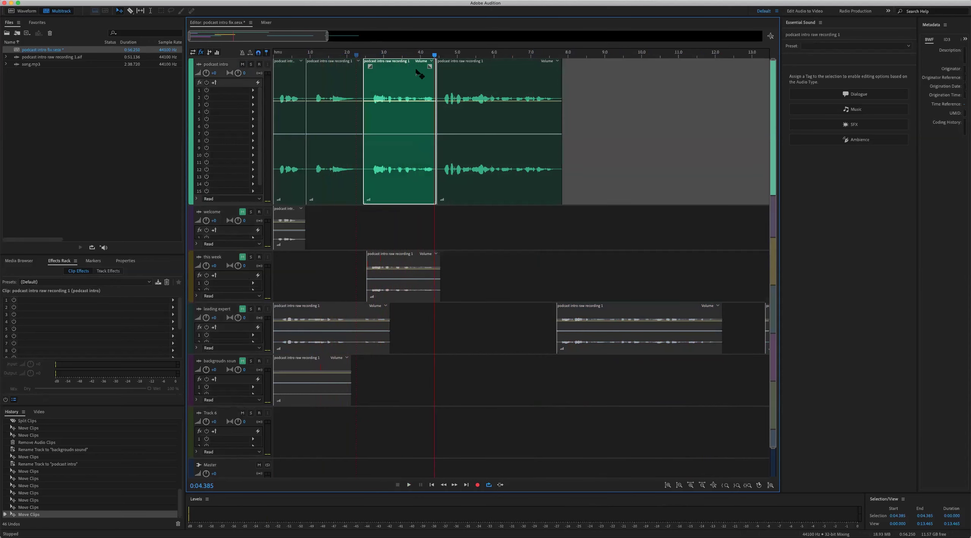
Unmute the leading expert track and shift its third take slightly later, to start at about 8.3 s
click(600, 332)
click(242, 309)
drag(612, 317, 636, 317)
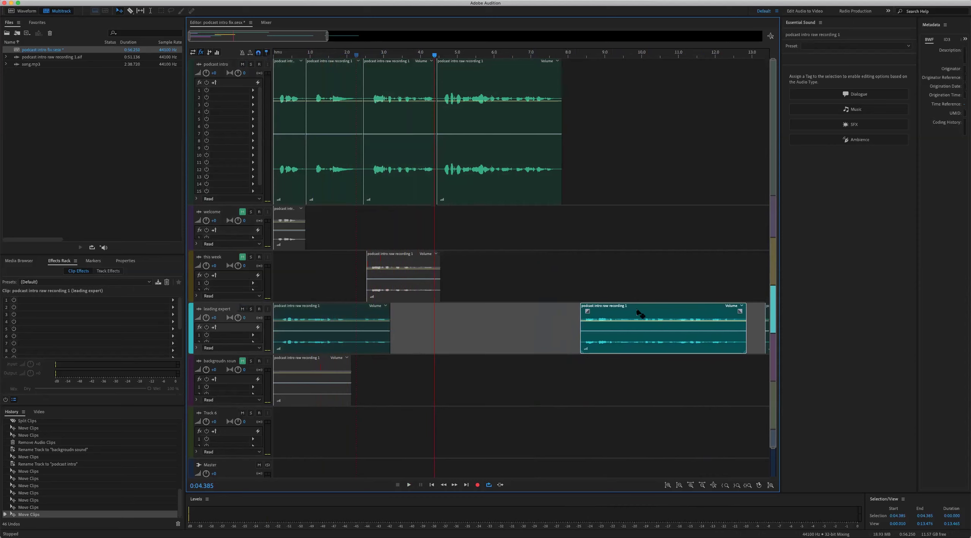
Play back the third leading expert take and enlarge its waveform to find a split point within the phrase
key(space)
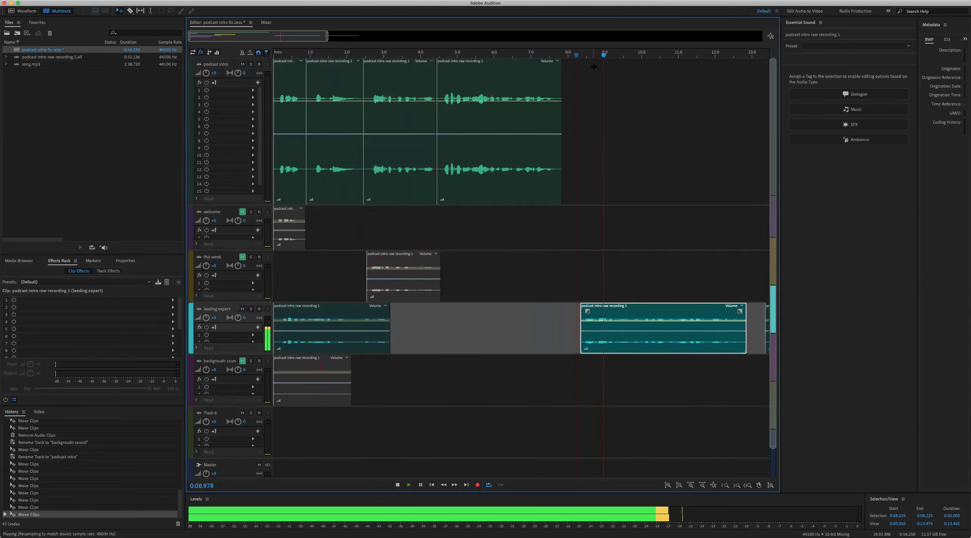
key(space)
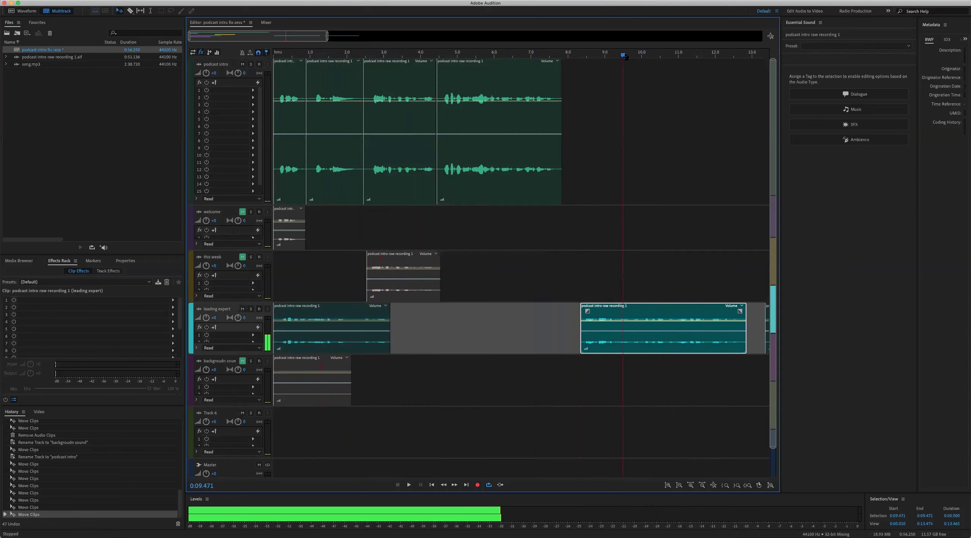
key(equal)
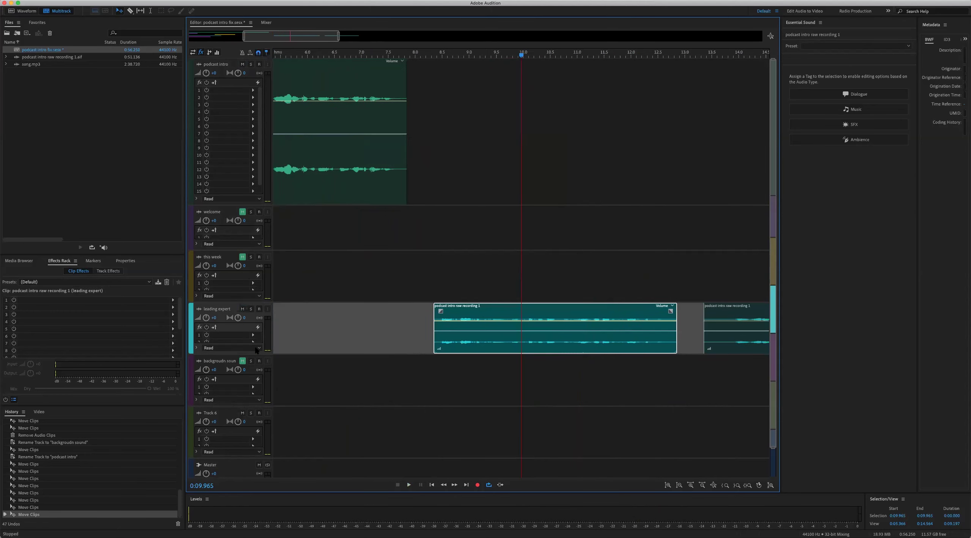
key(alt+equal)
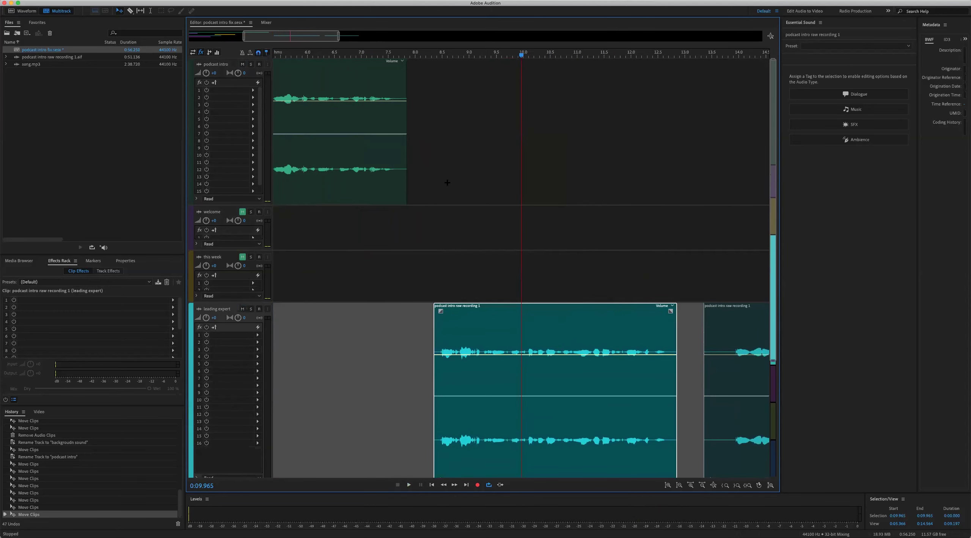
drag(520, 55, 476, 55)
key(space)
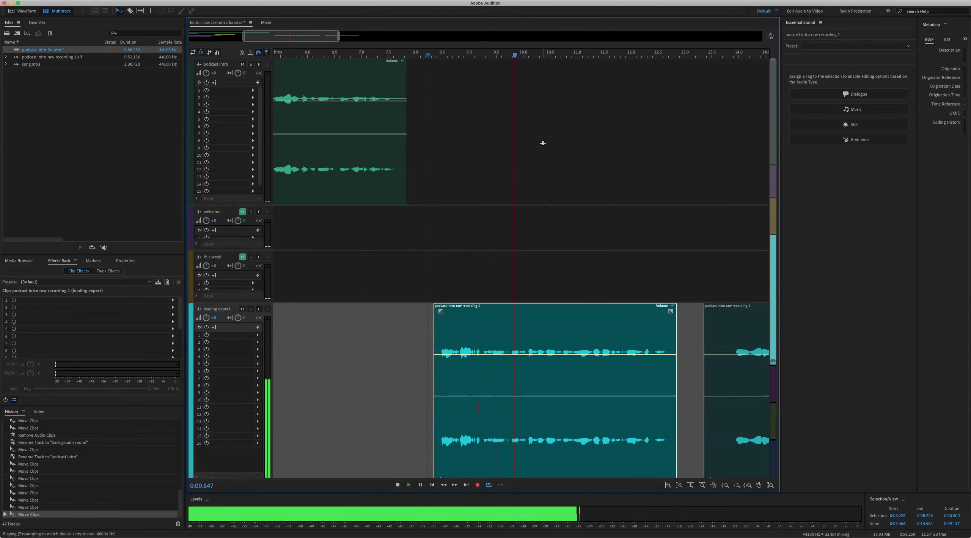
key(space)
Split the third leading expert take at about 9.76 s and move its second part to the podcast intro track, starting at about 8 s
drag(461, 57, 510, 60)
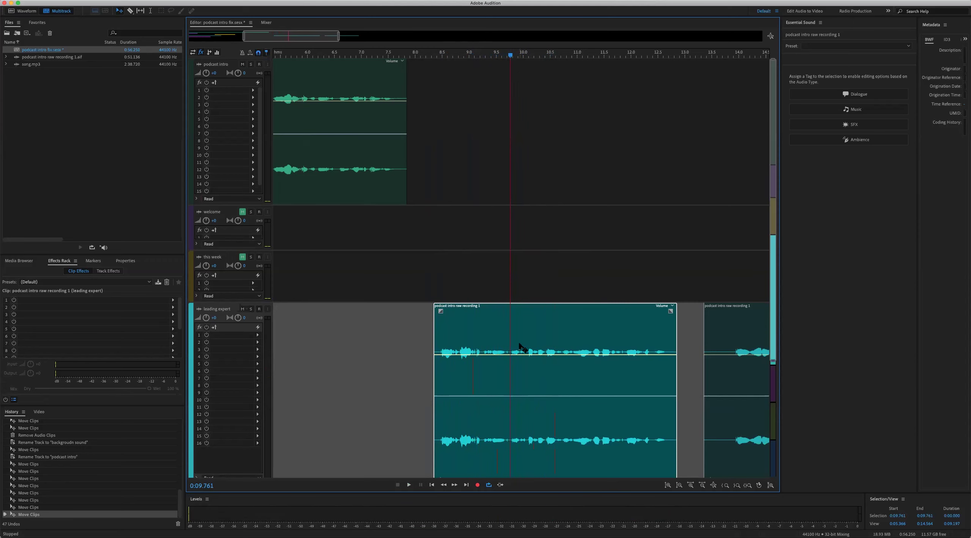
key(super+k)
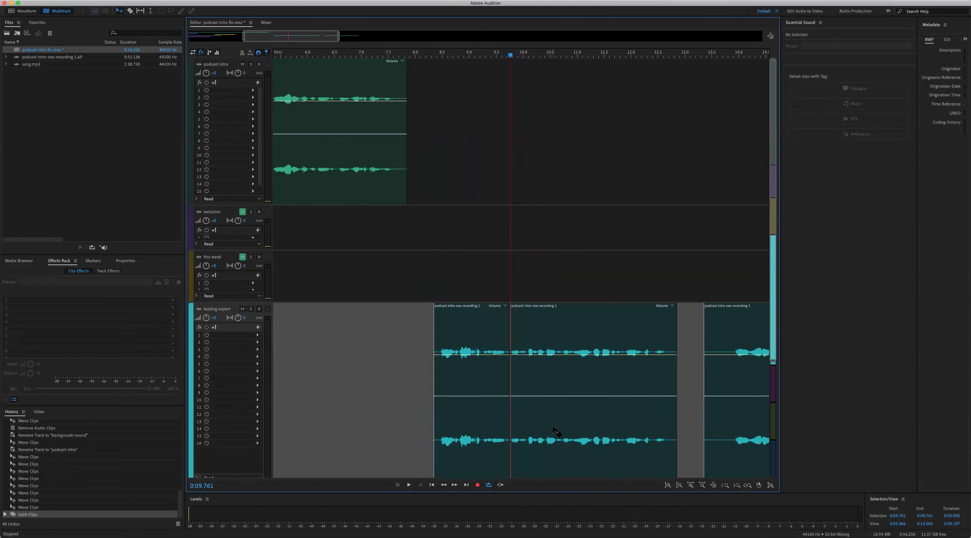
drag(542, 378, 452, 186)
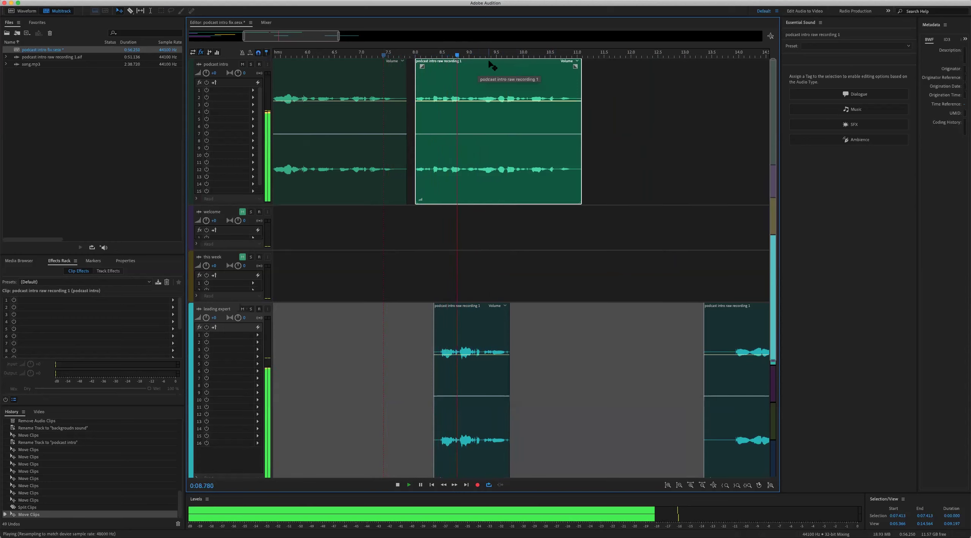
Mute the leading expert track and play back the podcast intro track across the gap into its last clip
key(space)
click(243, 309)
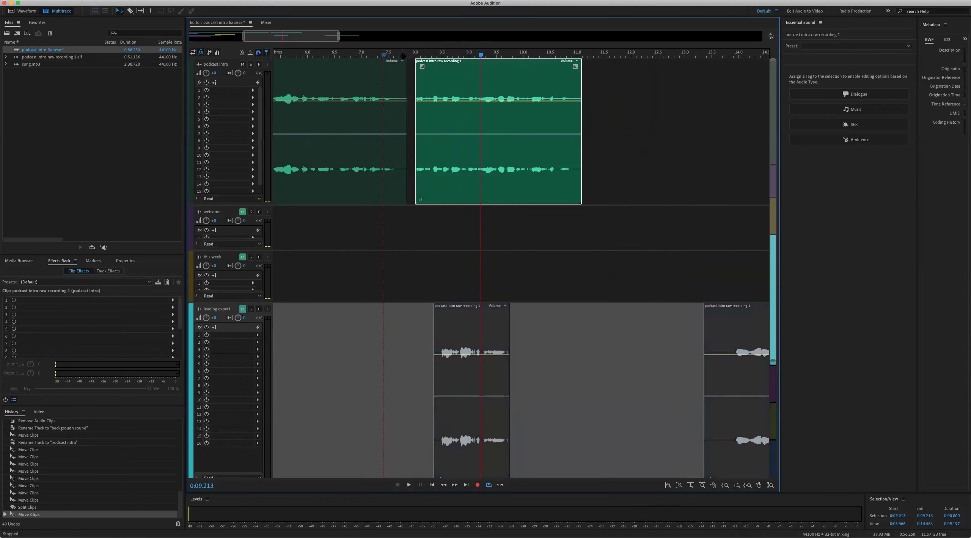
key(space)
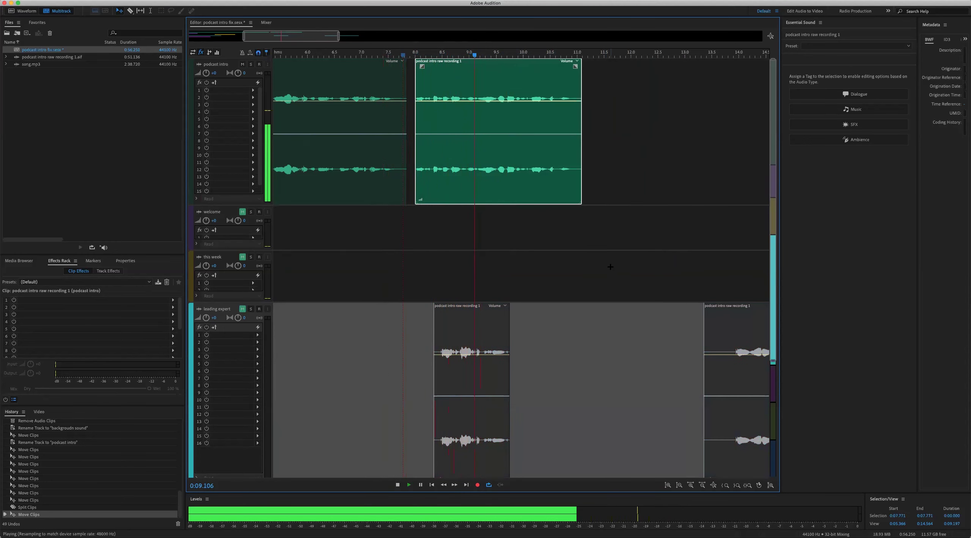
key(space)
Reduce the heights of the leading expert and podcast intro tracks, leaving the leading expert track muted
key(minus)
key(minus)
key(minus)
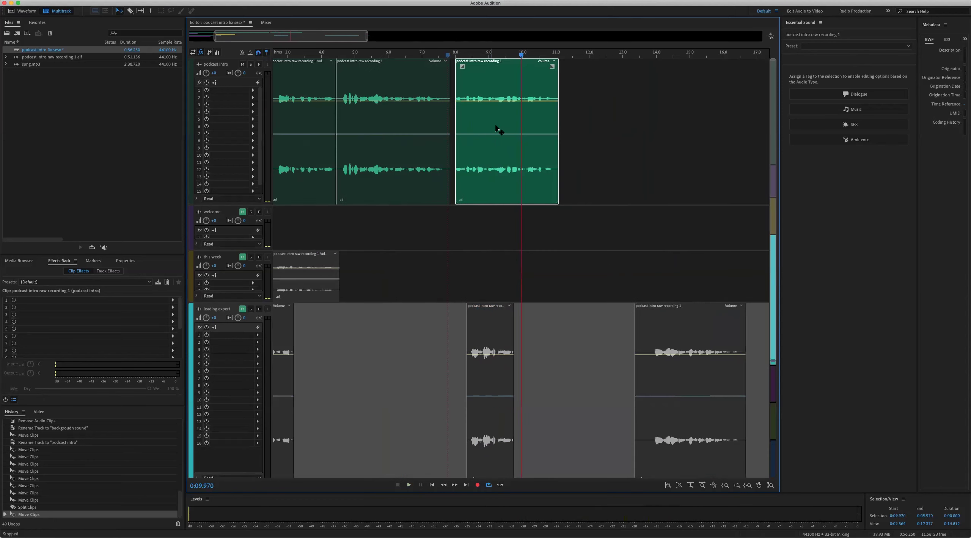
key(minus)
click(243, 309)
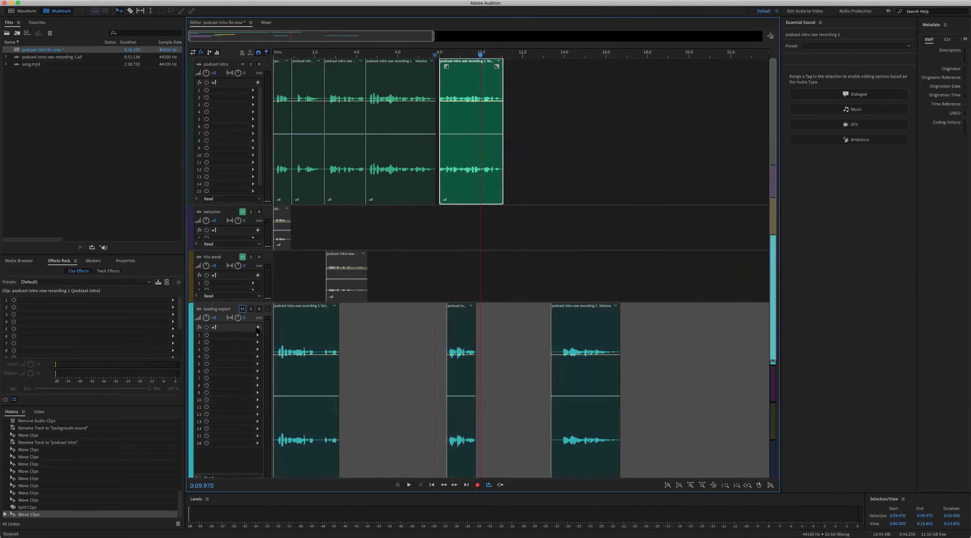
scroll(311, 433, down, 5)
drag(254, 346, 244, 225)
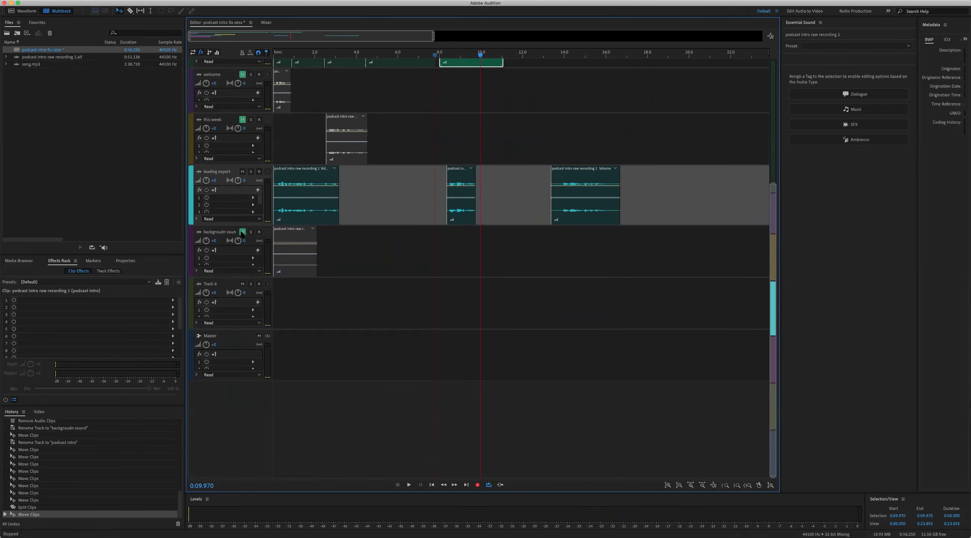
scroll(455, 303, up, 5)
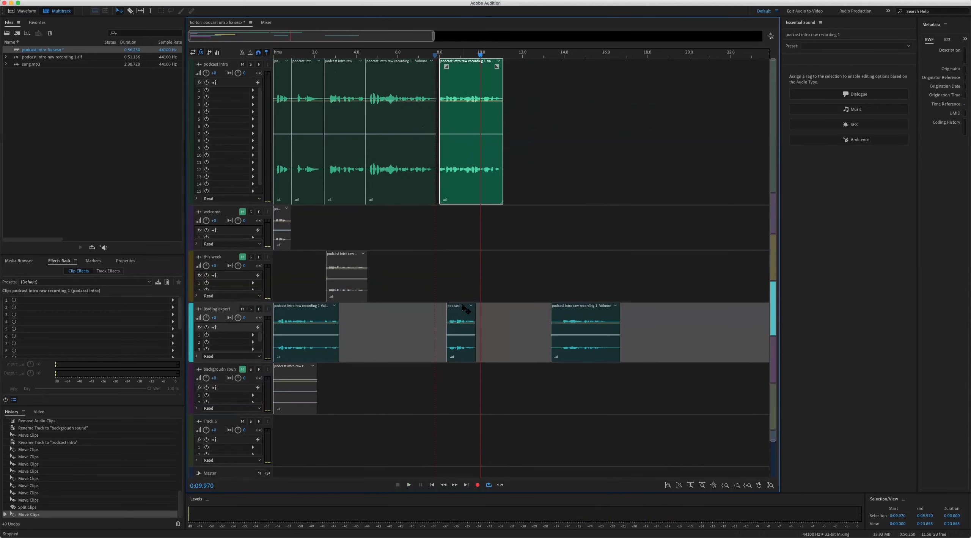
click(243, 308)
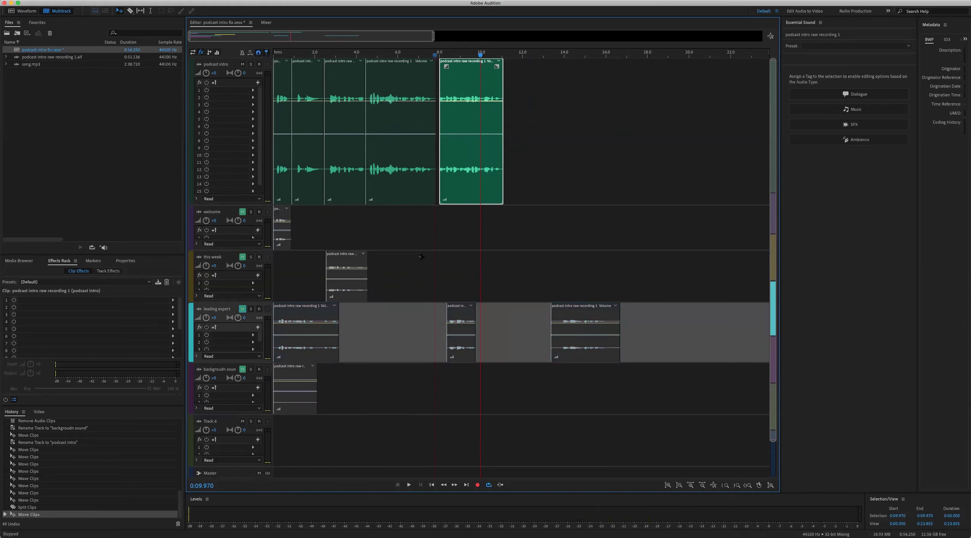
drag(252, 204, 245, 184)
Play back the assembled podcast intro track from the start through its last clip
key(Home)
key(space)
key(space)
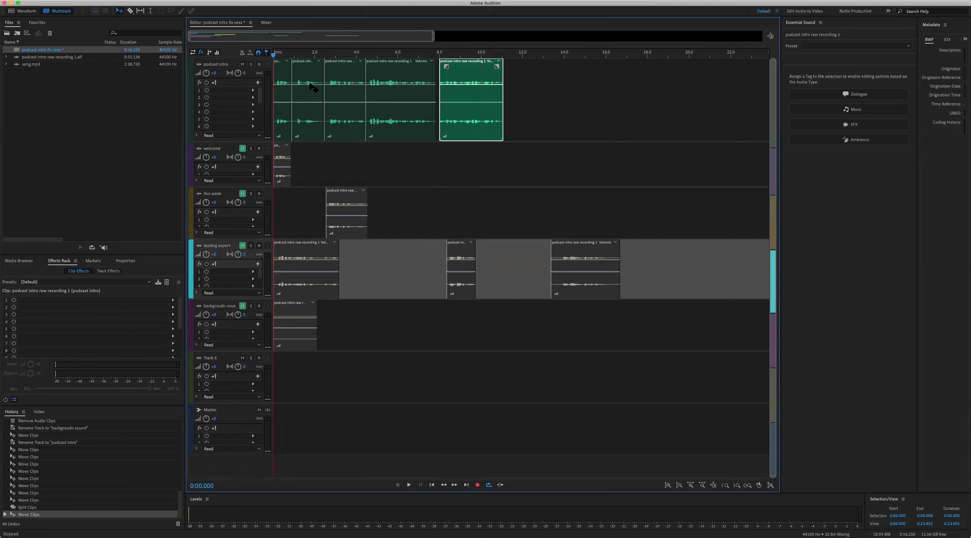
scroll(514, 238, up, 1)
key(space)
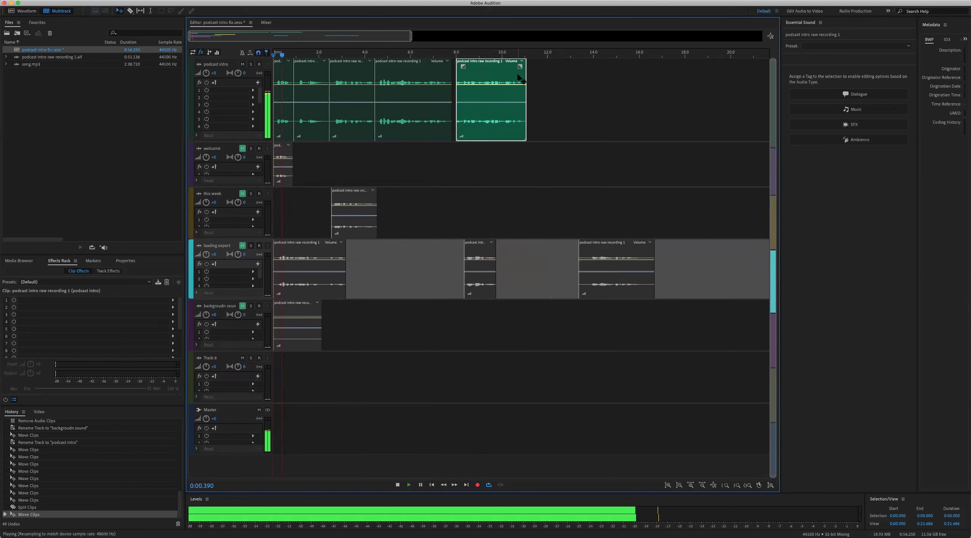
scroll(520, 79, up, 1)
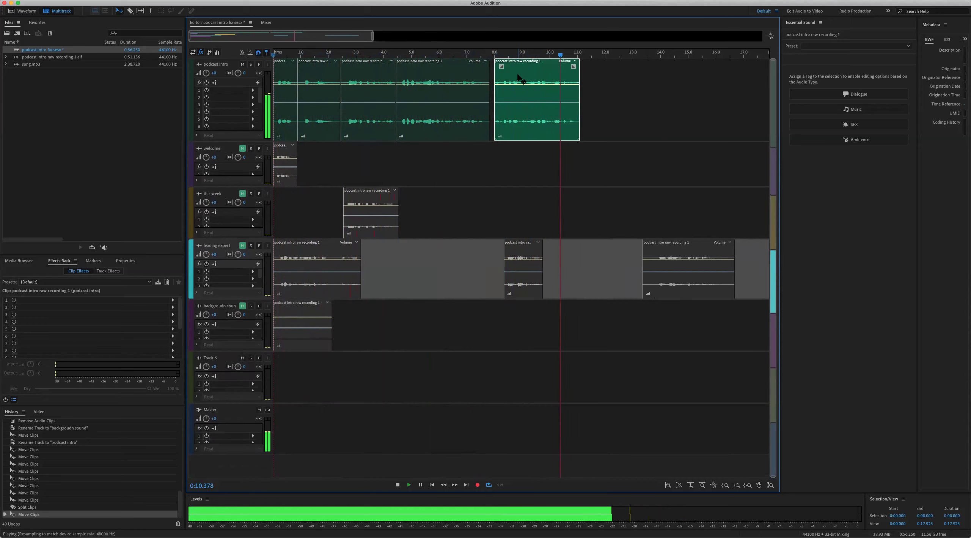
key(space)
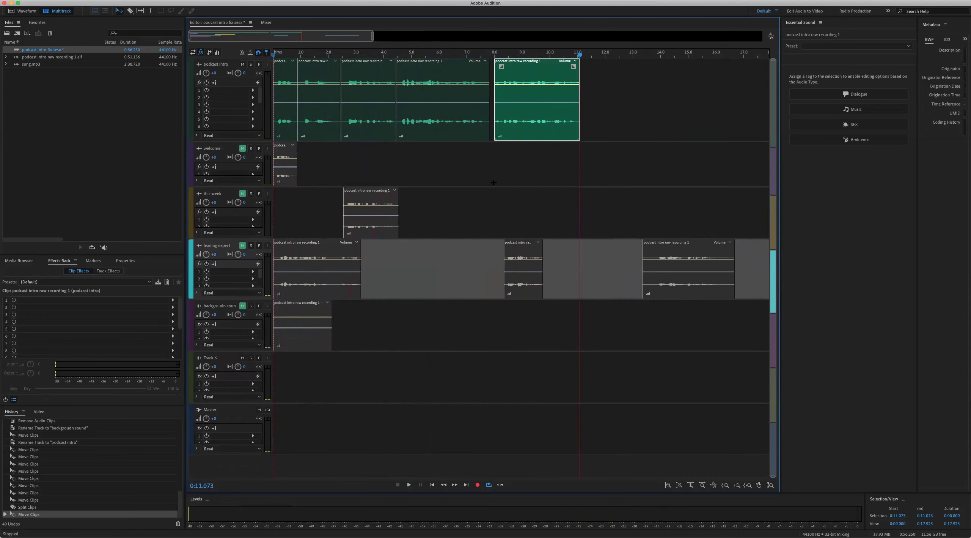
key(Home)
key(space)
key(space)
click(291, 74)
click(317, 87)
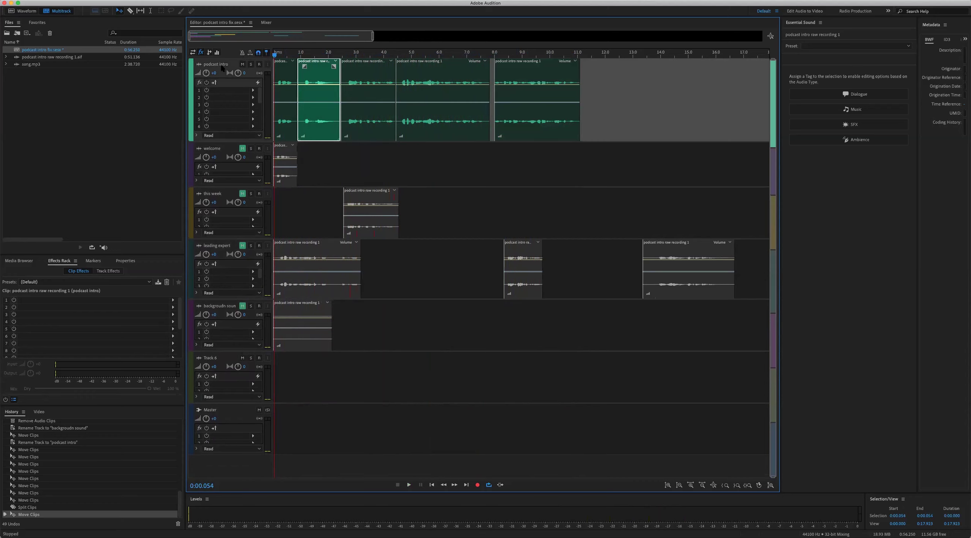
click(114, 0)
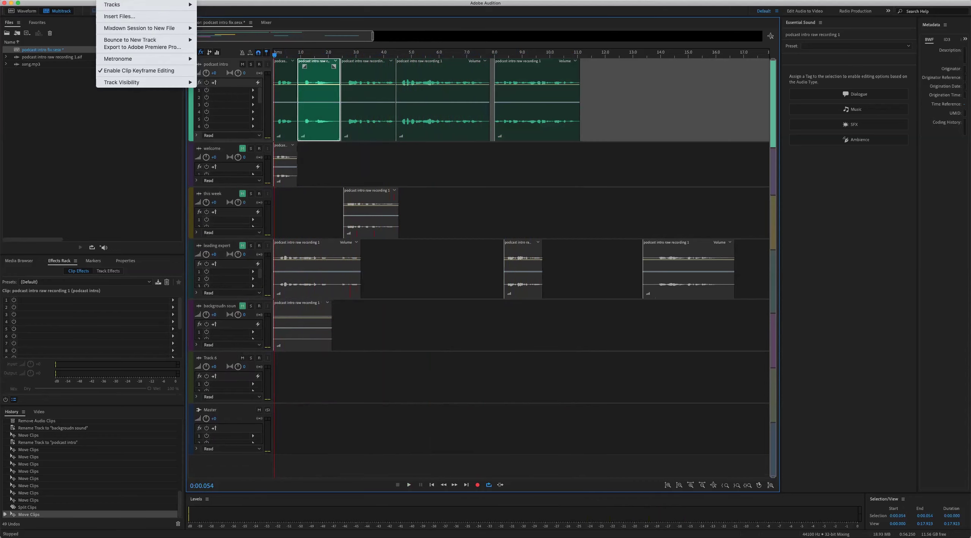
mouse_move(122, 5)
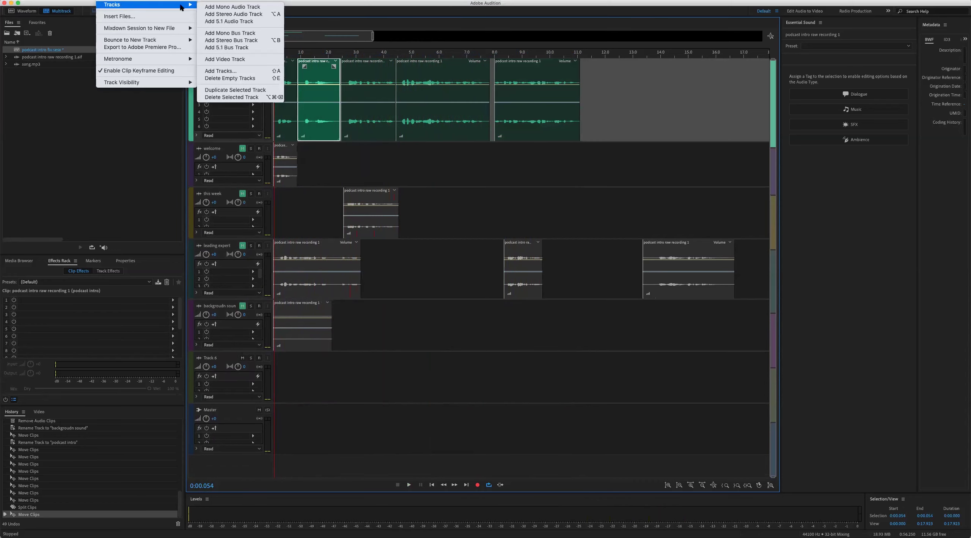
click(273, 71)
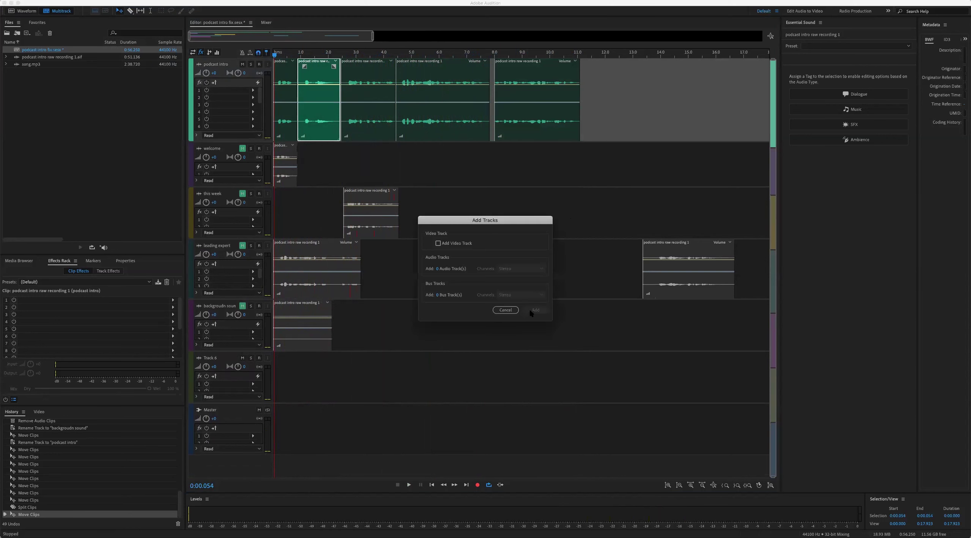
click(505, 310)
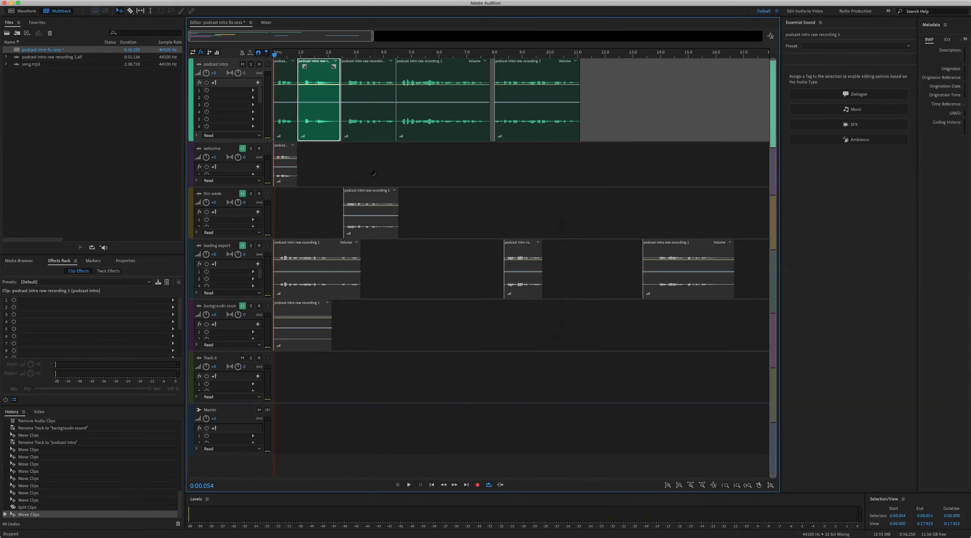
click(625, 86)
Copy all five podcast intro clips further along the same track so the copy starts at about 13.8 s, removing the first misplaced copy
scroll(622, 96, down, 4)
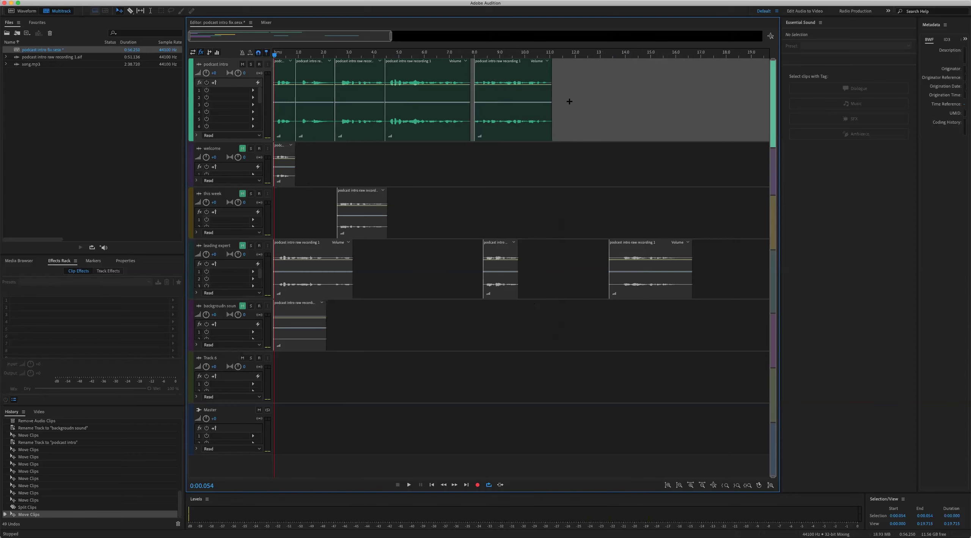
drag(498, 76, 507, 115)
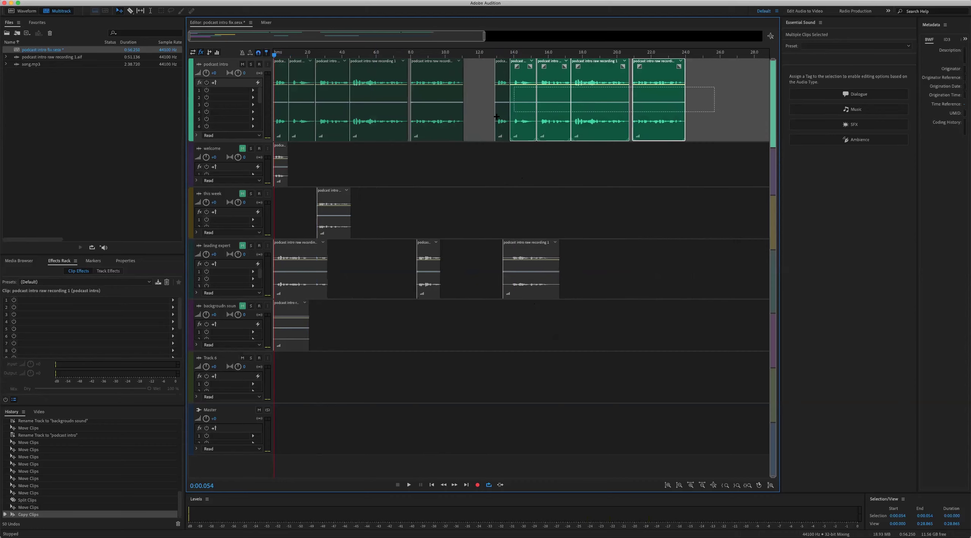
key(Delete)
drag(489, 82, 557, 99)
click(727, 112)
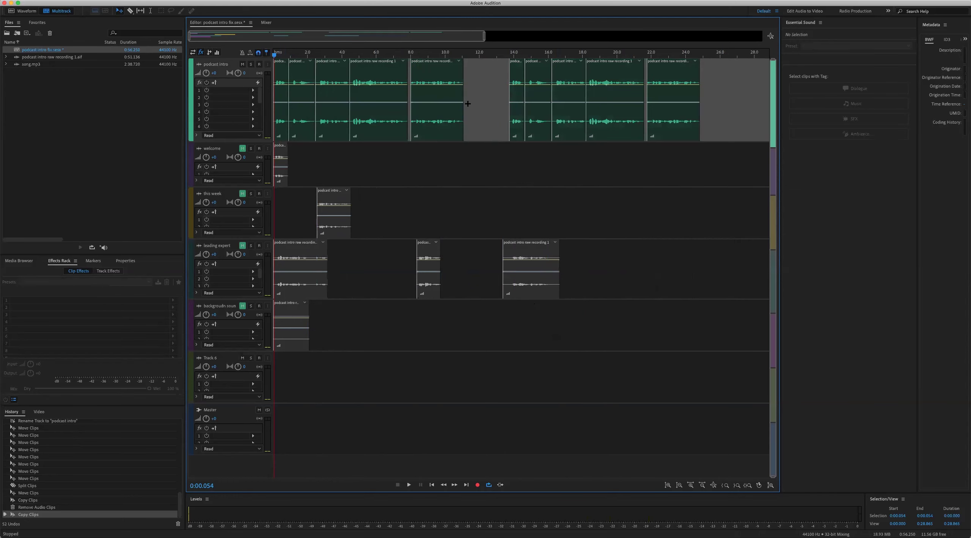
Play back the first two clips of the original podcast intro sequence
click(285, 68)
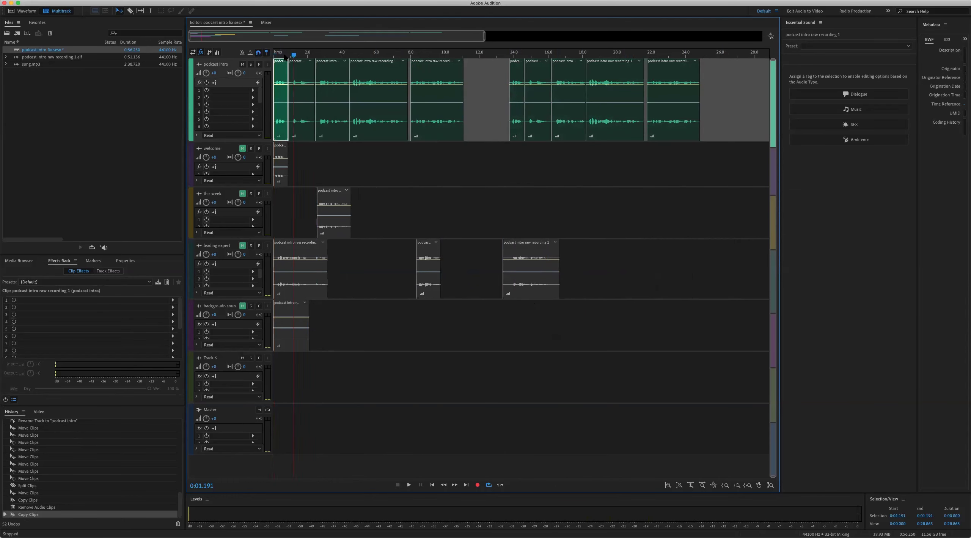
key(space)
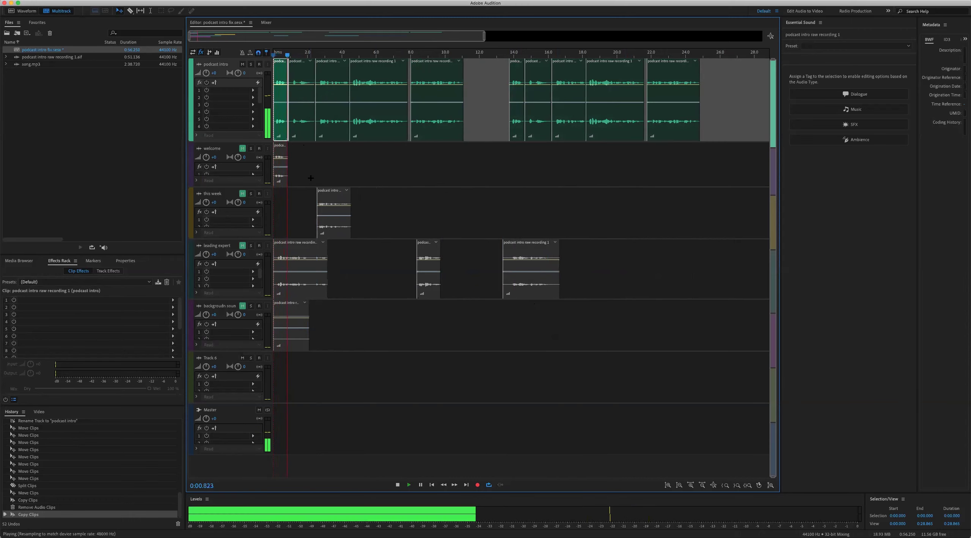
key(space)
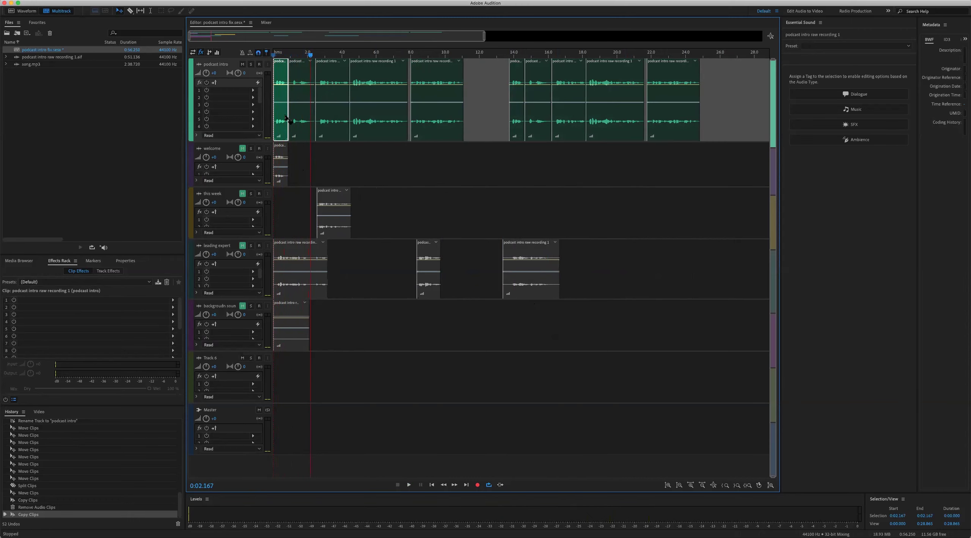
Delete the original sequence's second clip and close its gap with the three following clips, and delete the copied sequence's first clip
click(298, 111)
key(Delete)
drag(481, 94, 304, 113)
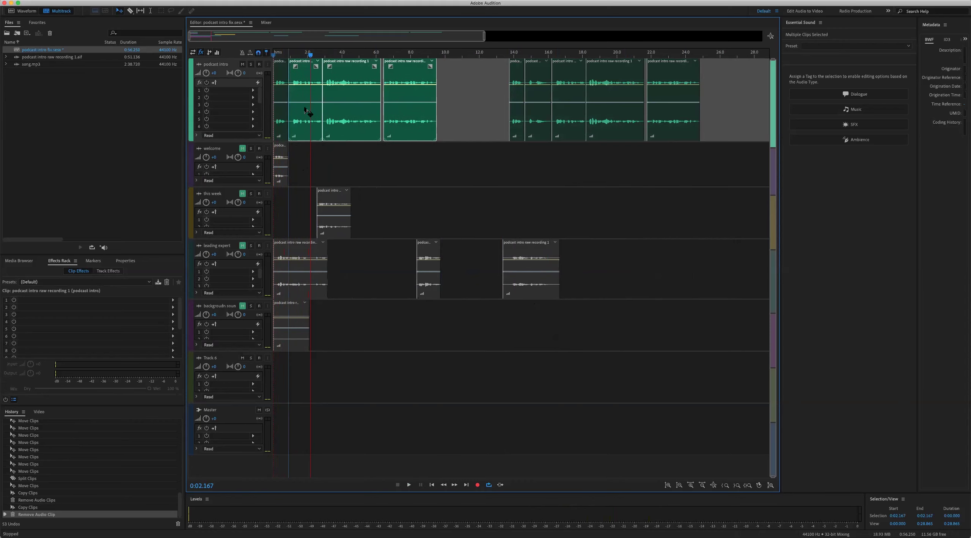
click(520, 105)
key(Delete)
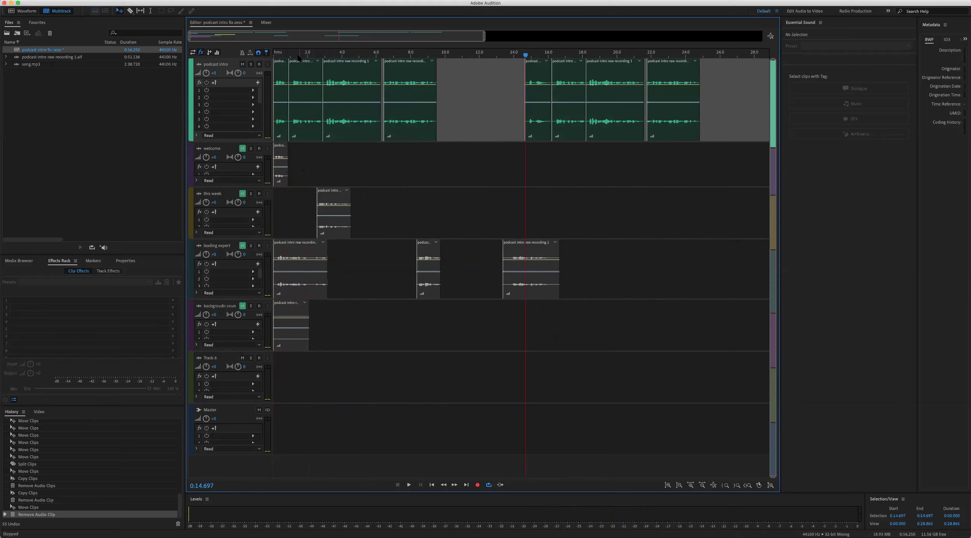
Play back the shortened original intro sequence from the start of the podcast intro track
click(273, 53)
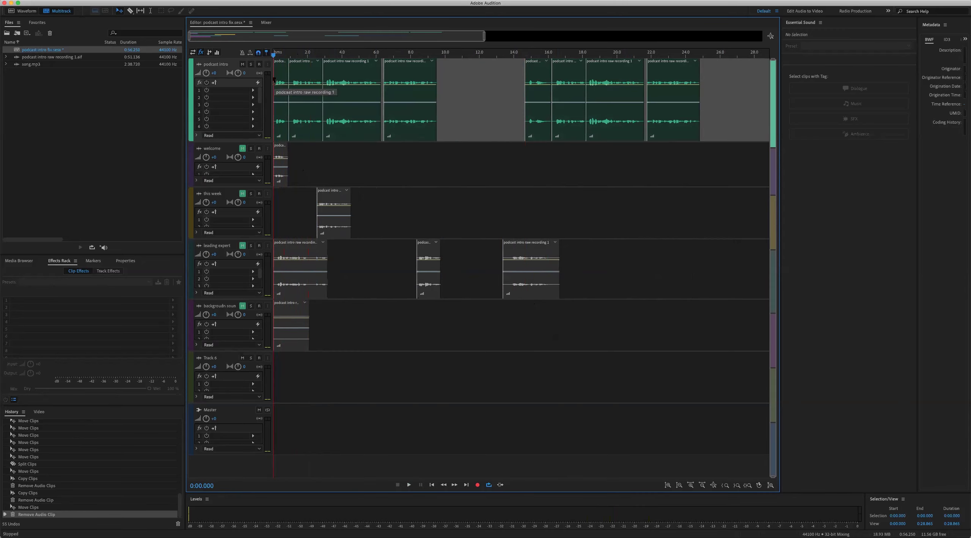
key(space)
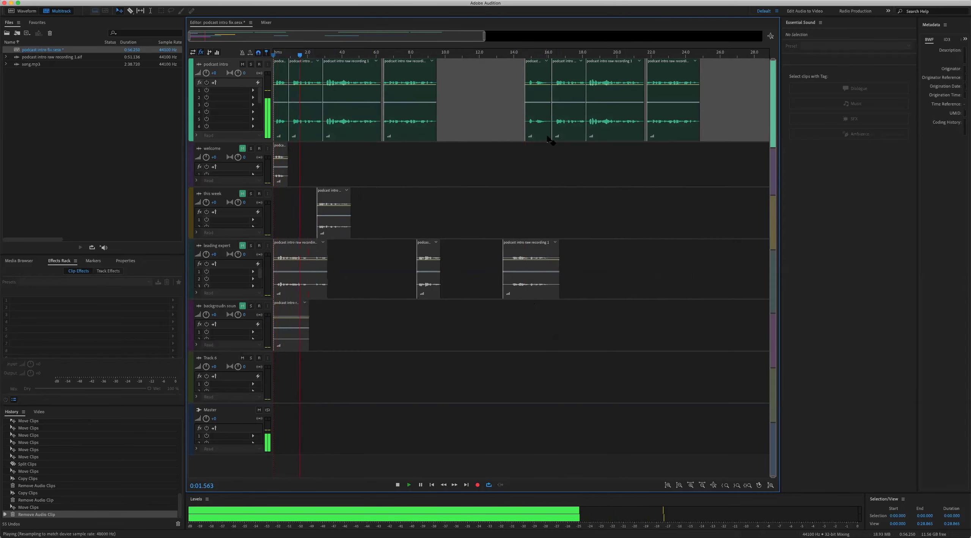
key(space)
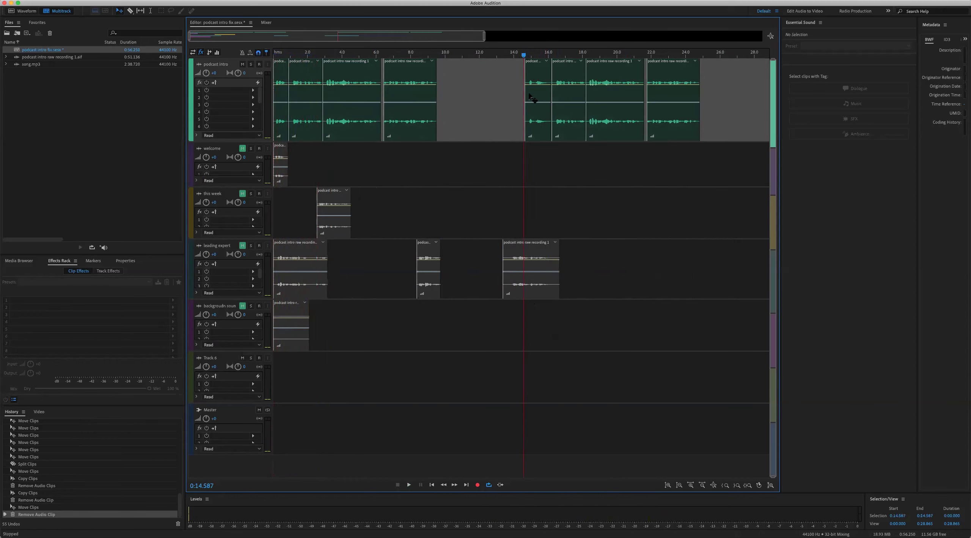
Play back the copied podcast intro sequence from about 14.6 s
key(space)
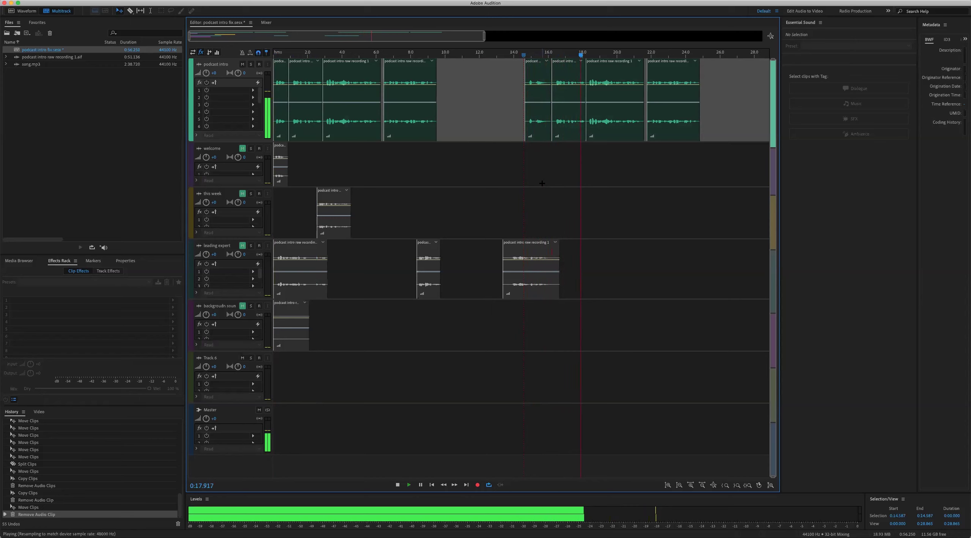
key(space)
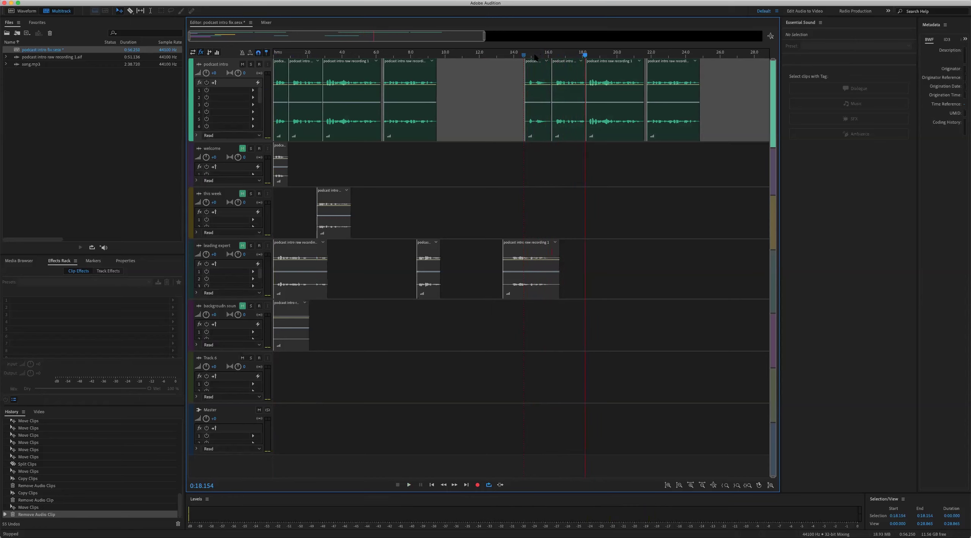
Move the original sequence along the podcast intro track to about 26.3 s and the copied sequence to the track's start
drag(471, 92, 691, 119)
drag(730, 120, 737, 120)
drag(712, 79, 273, 114)
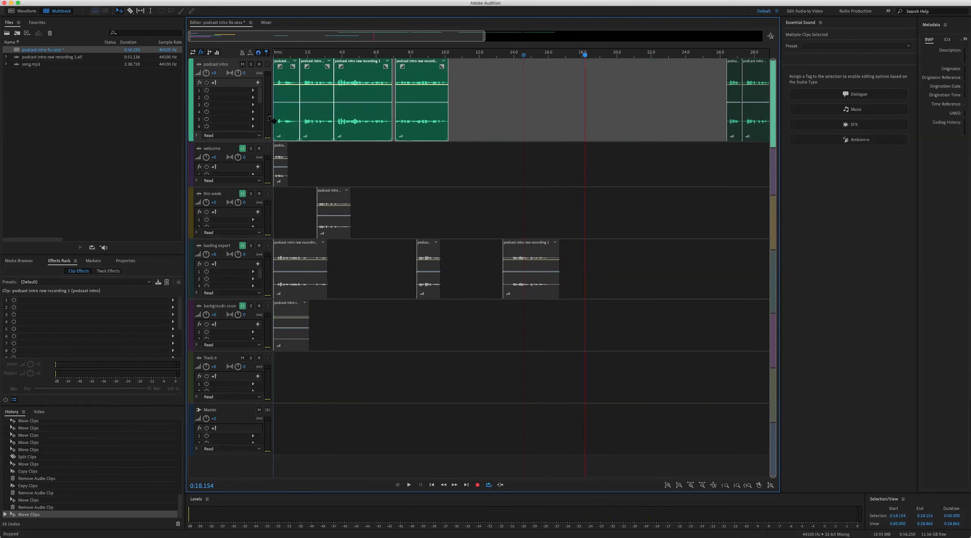
click(481, 98)
key(Home)
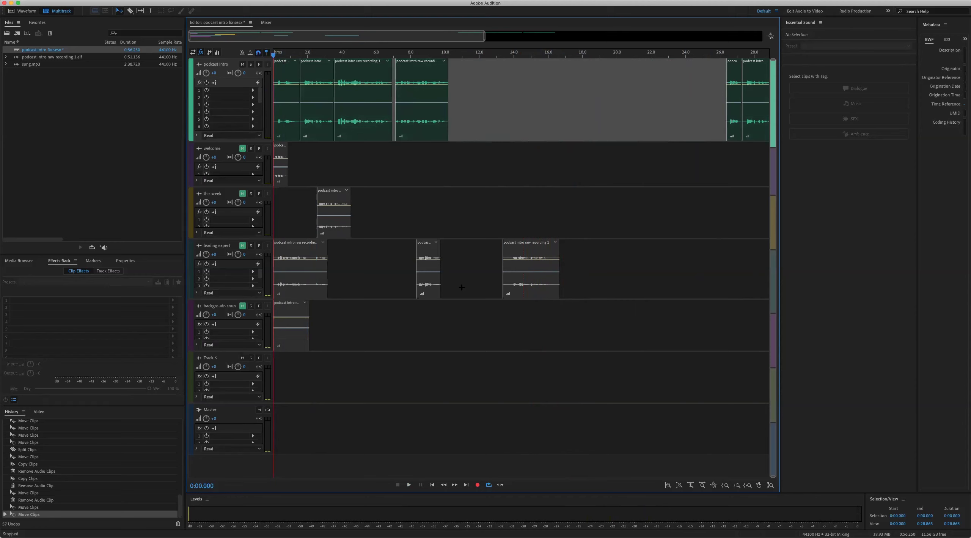
Split the podcast intro track's first clip at about 1.34 s, right after the speech, and delete the silent remainder
key(equal)
key(equal)
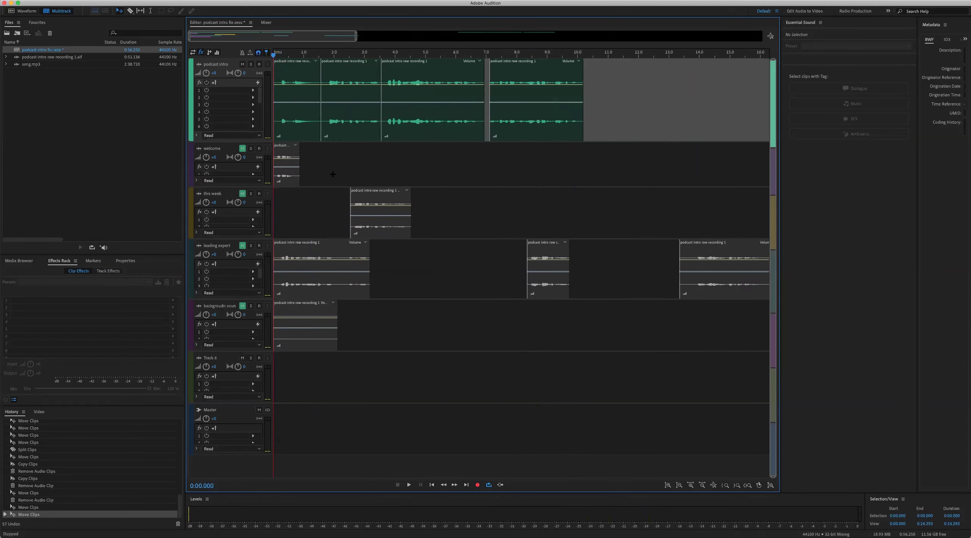
drag(261, 142, 261, 318)
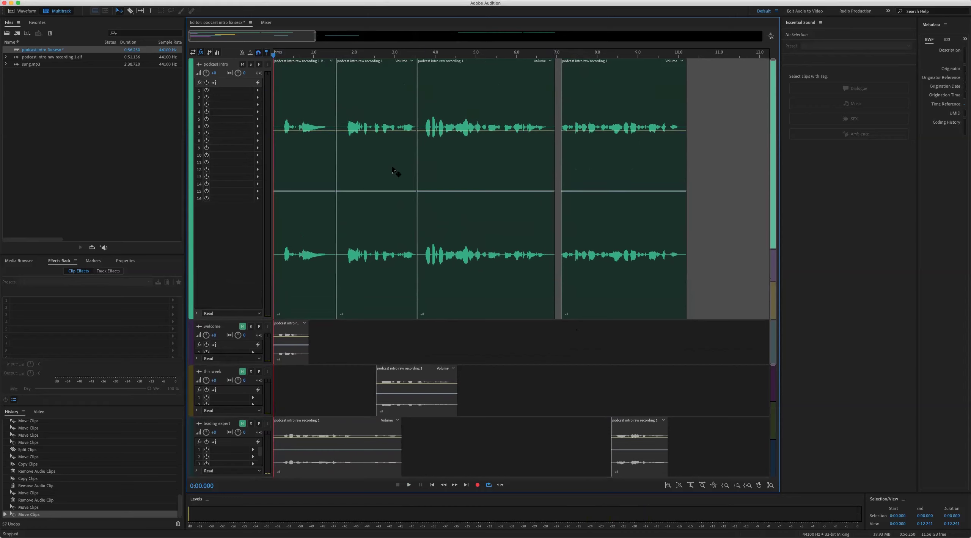
click(317, 61)
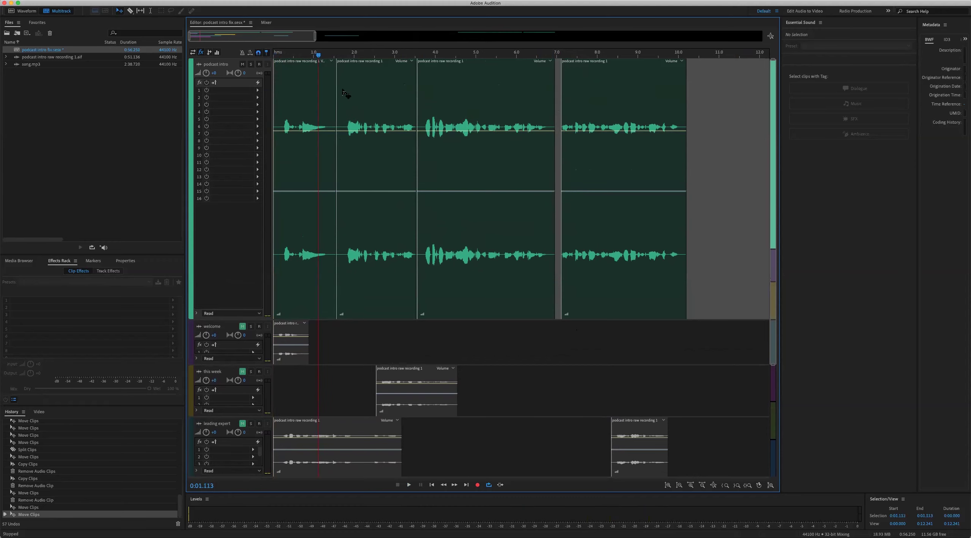
key(=)
key(=)
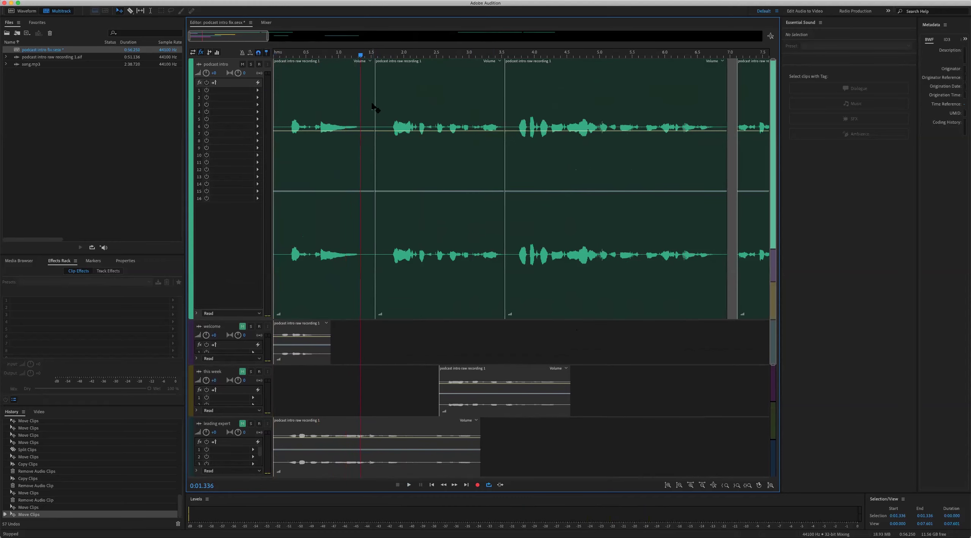
click(369, 80)
key(super+k)
click(366, 104)
key(Delete)
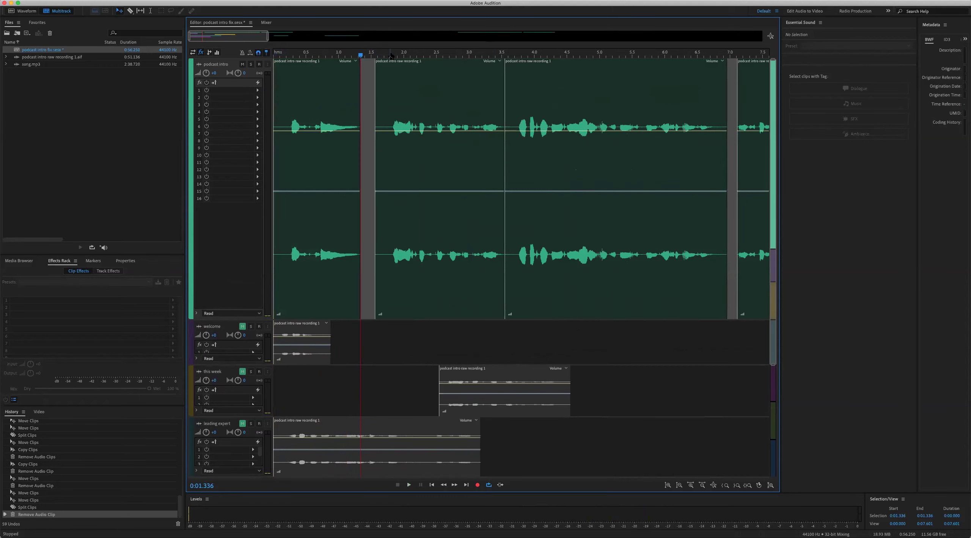
Cut the silent starts off the second and third podcast intro clips and move each against the clip before it
click(404, 93)
key(super+k)
click(387, 112)
key(Delete)
drag(437, 110, 409, 94)
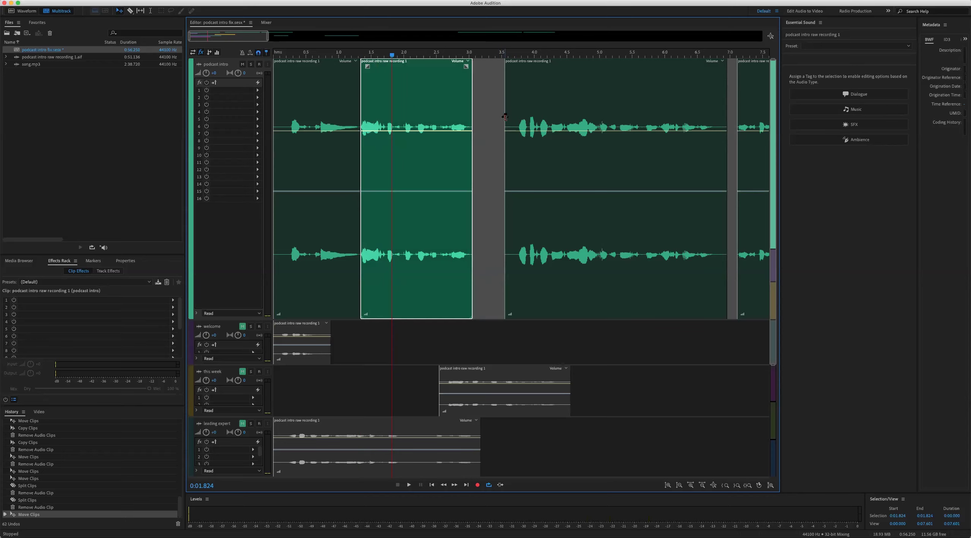
mouse_move(505, 118)
mouse_down()
mouse_move(518, 119)
mouse_move(497, 109)
mouse_move(555, 97)
mouse_move(516, 96)
mouse_move(519, 108)
mouse_up()
key(super+z)
Play back the tightened podcast intro sequence from its start, repeating the transition from the first to the second clip
key(Home)
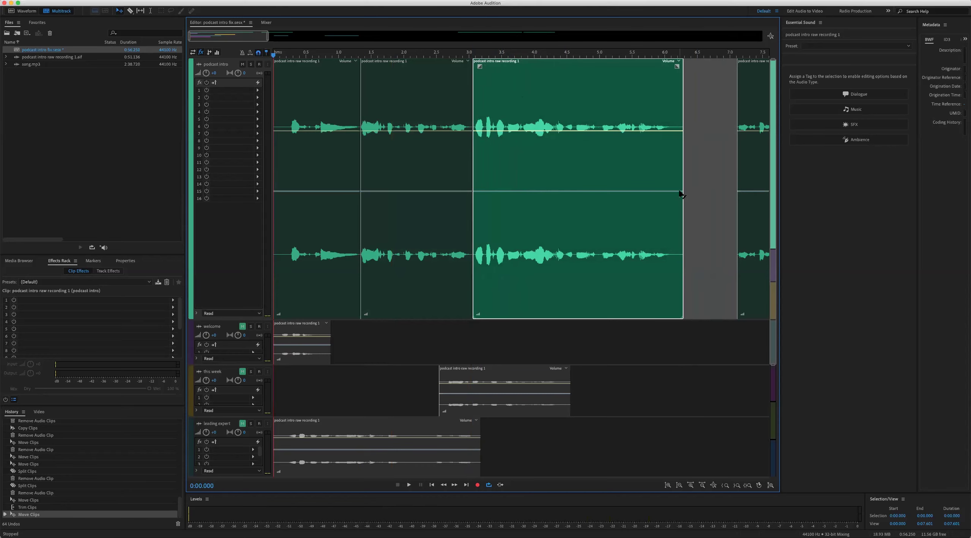
key(space)
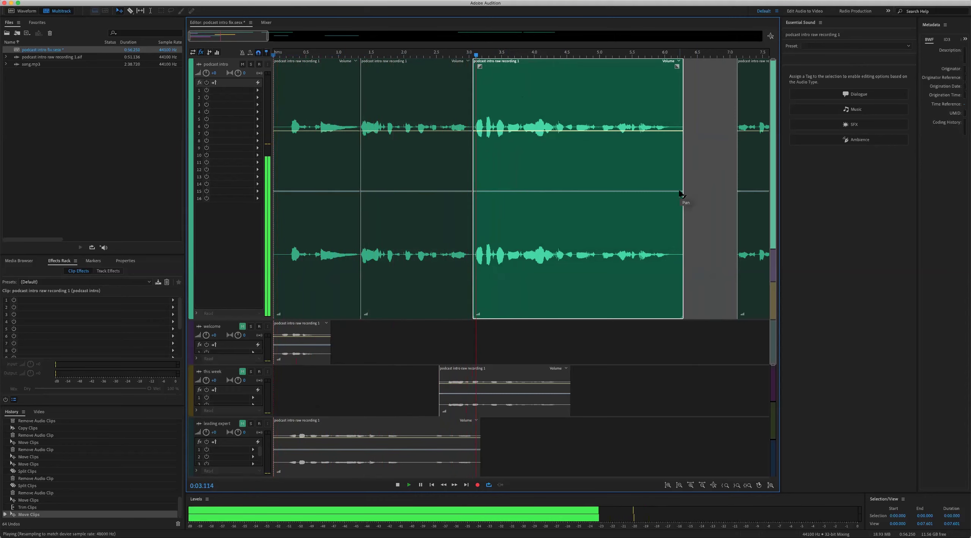
key(space)
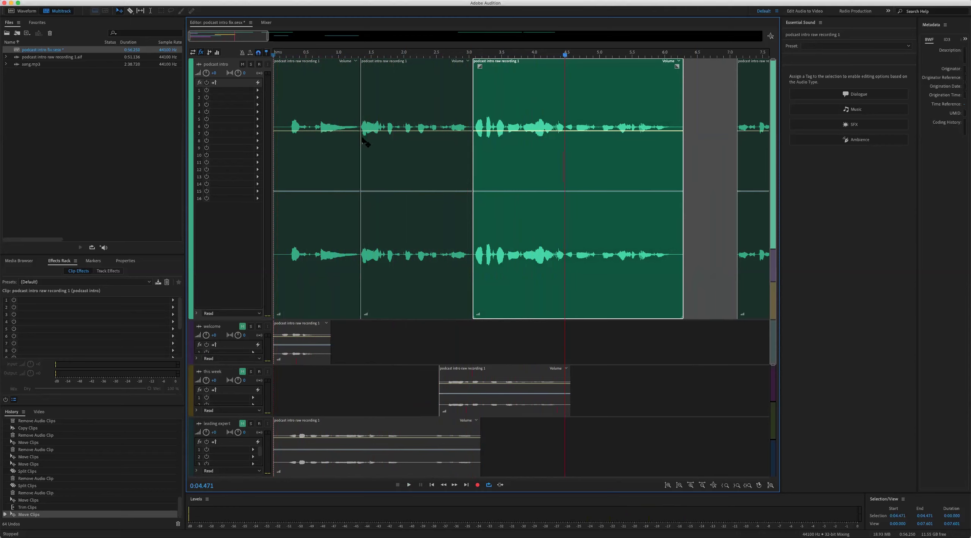
click(283, 56)
key(space)
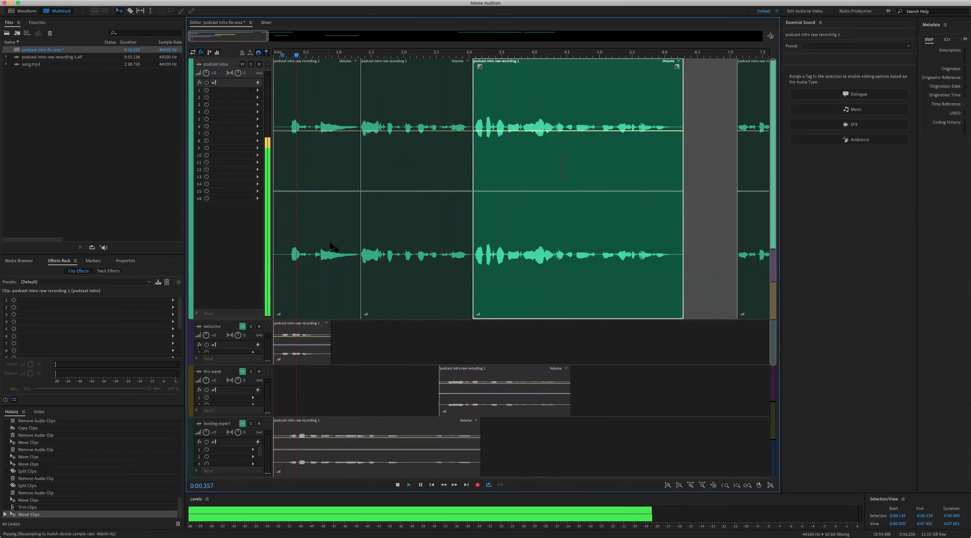
key(space)
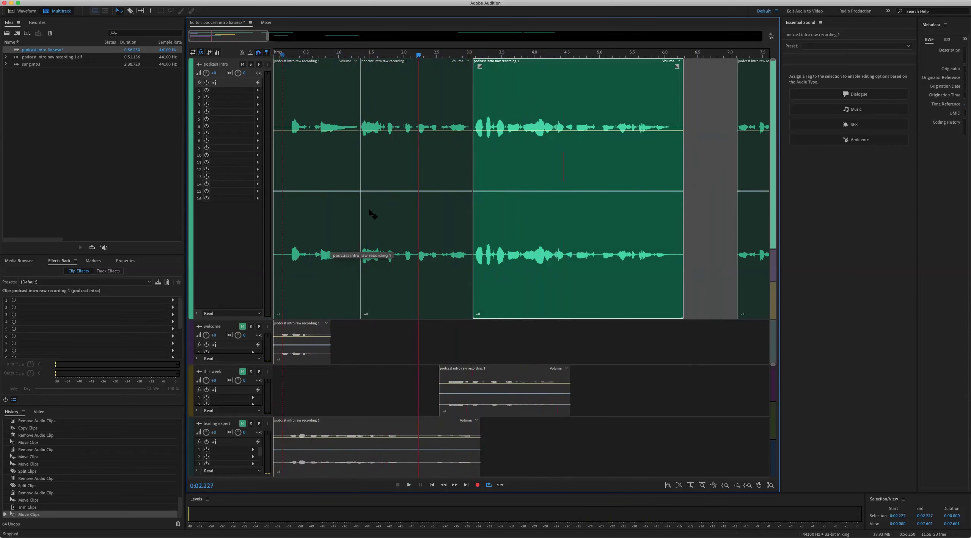
Shift the second and third clips together until the second starts at about 1.54 s, playing back the transition after each move
click(440, 178)
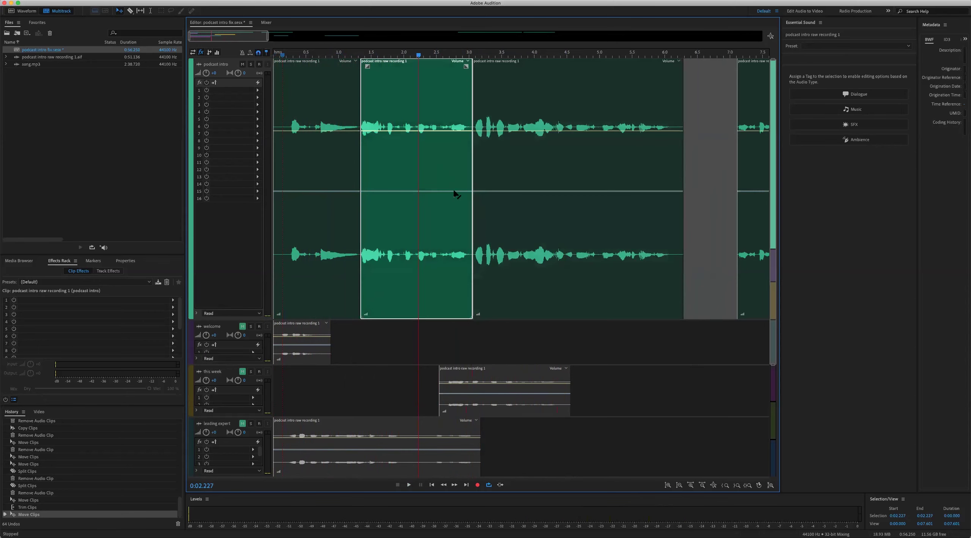
drag(722, 168, 440, 182)
mouse_move(373, 156)
mouse_down()
mouse_move(398, 180)
mouse_move(378, 163)
mouse_up()
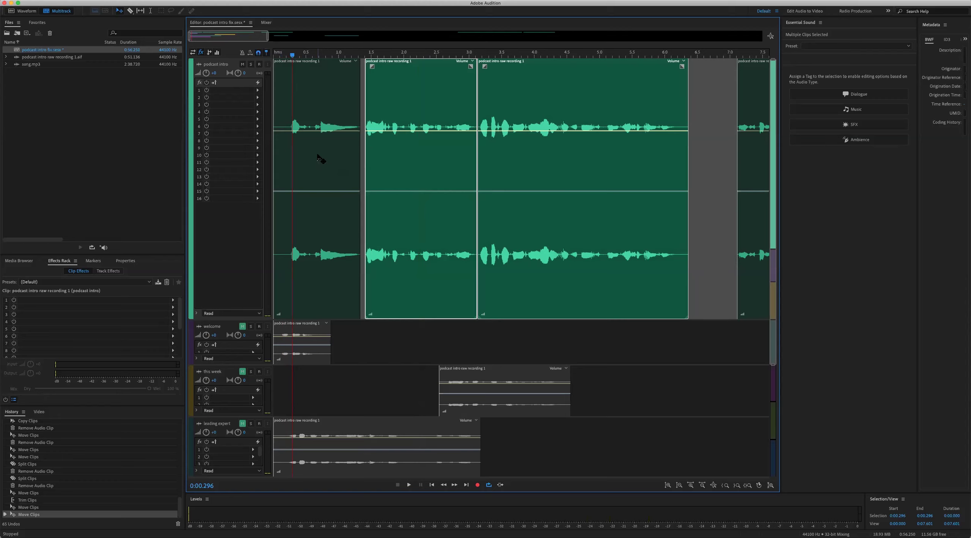
key(space)
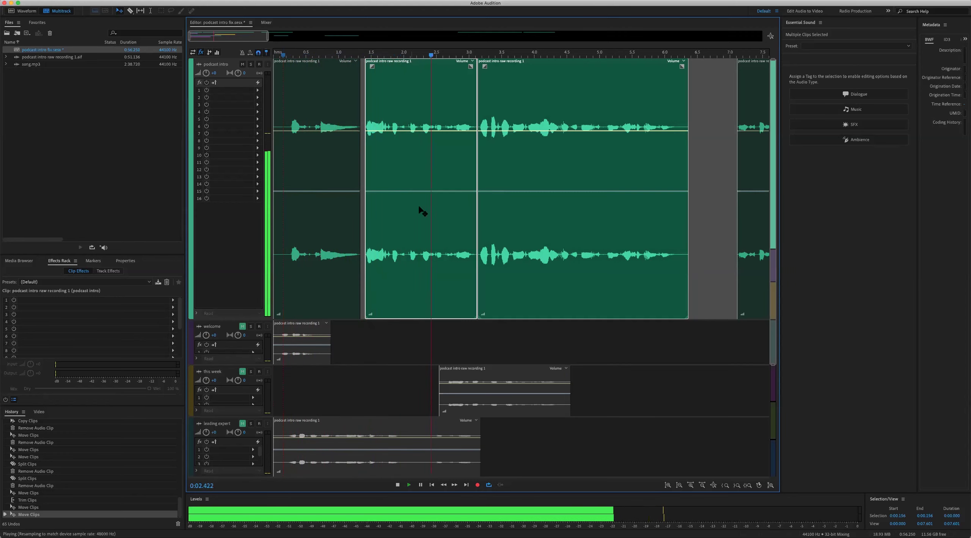
key(space)
drag(388, 162, 391, 165)
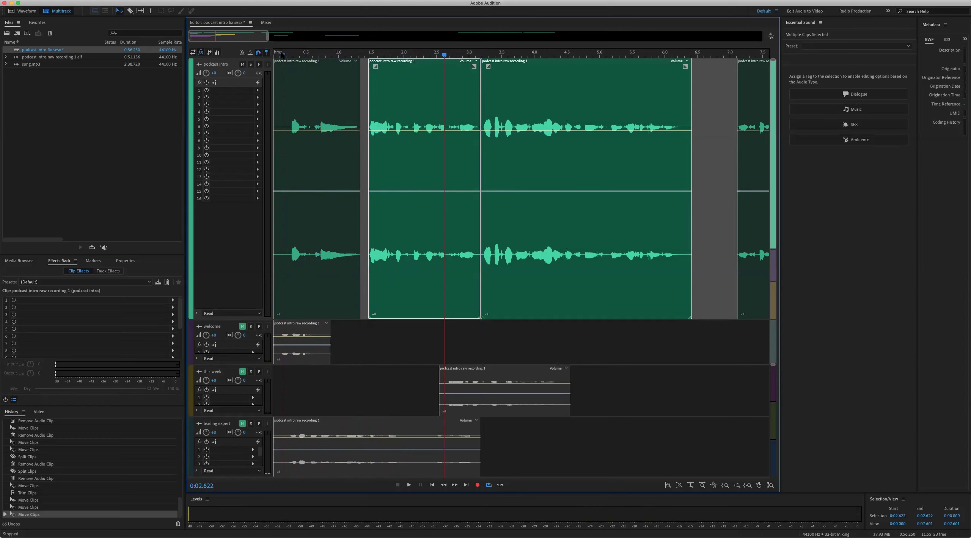
key(space)
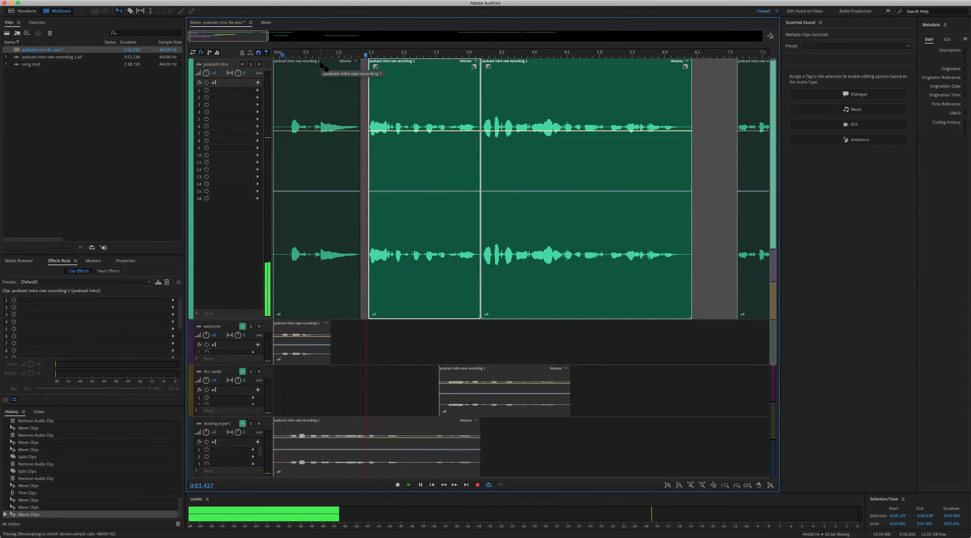
key(space)
drag(390, 159, 399, 163)
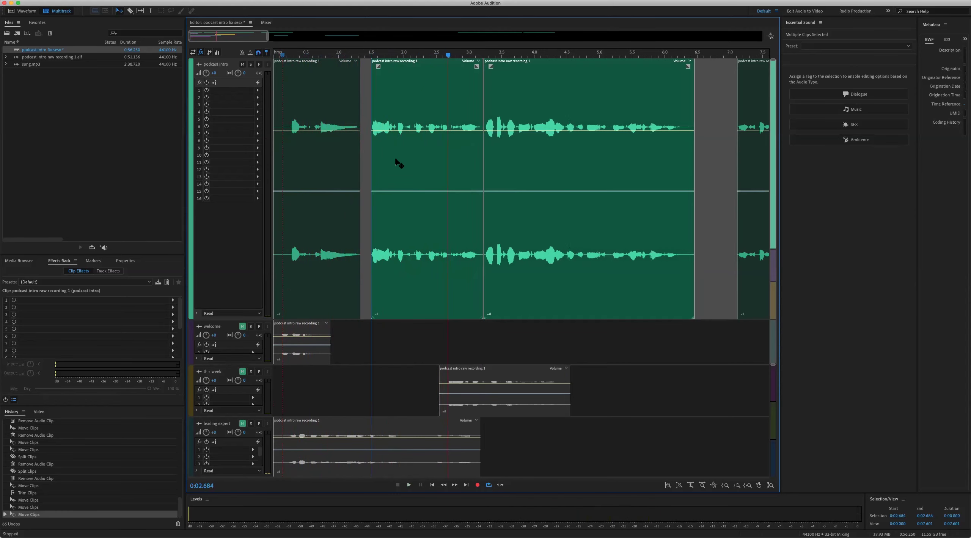
key(space)
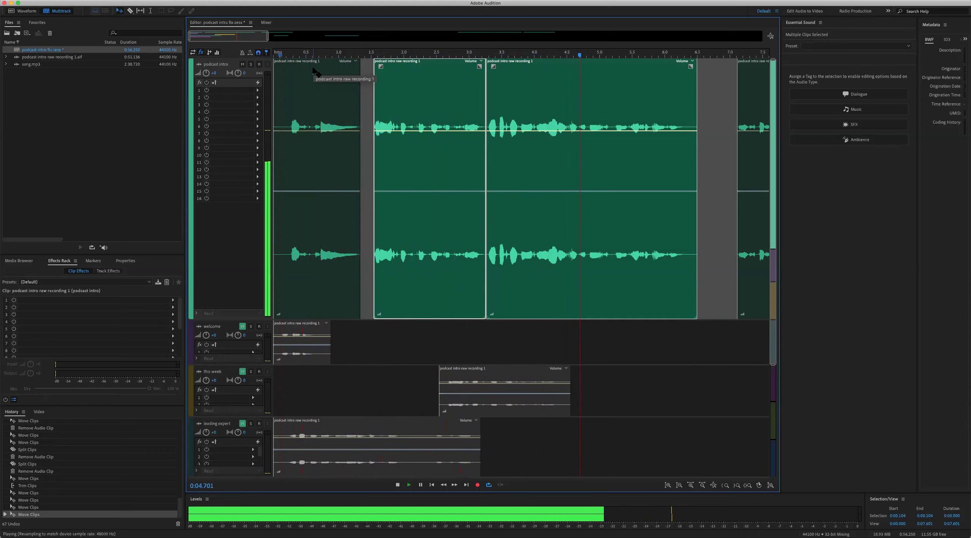
key(space)
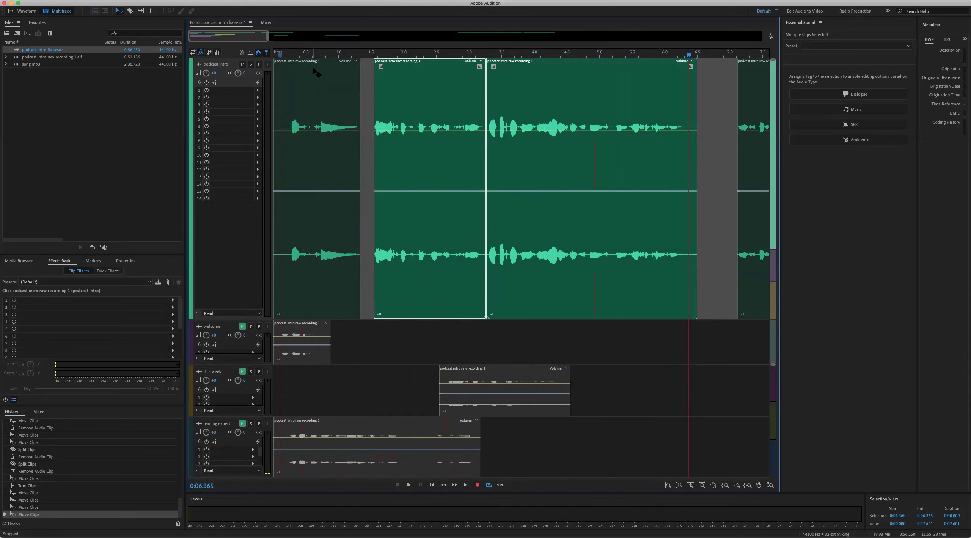
Play back the transition between the second and third podcast intro clips from about 2.4 s
click(709, 181)
click(512, 168)
click(474, 154)
double_click(503, 160)
double_click(78, 52)
click(474, 156)
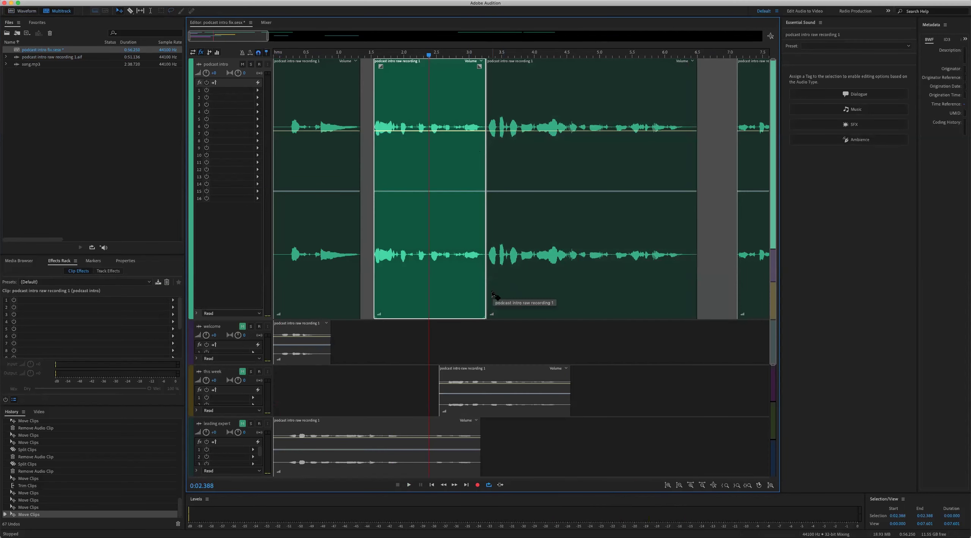
key(space)
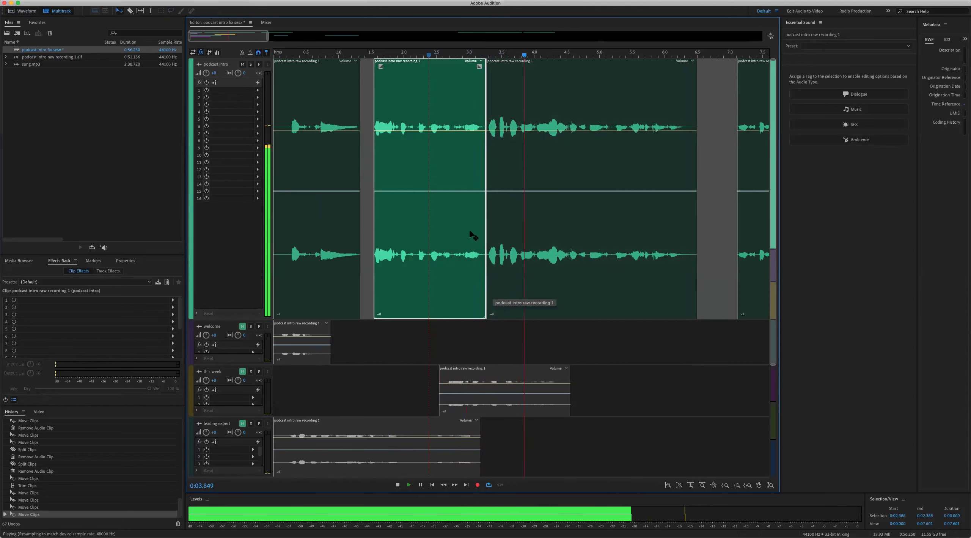
key(space)
Move the fourth podcast intro clip against the end of the third clip, closing the gap
click(368, 180)
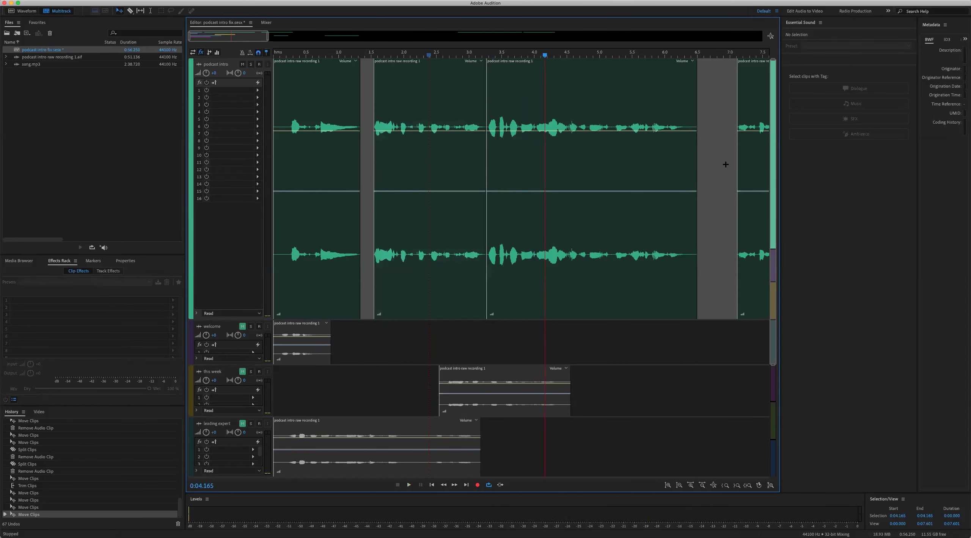
scroll(721, 174, down, 3)
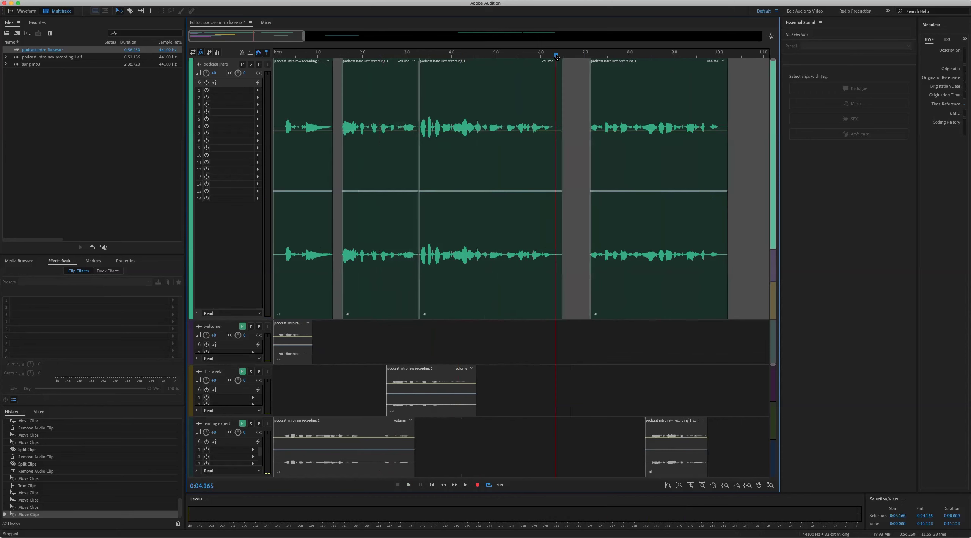
scroll(556, 57, up, 3)
drag(613, 182, 572, 166)
Play back the transition from the third to the fourth clip, repeating it from the start of the third clip
click(431, 55)
key(space)
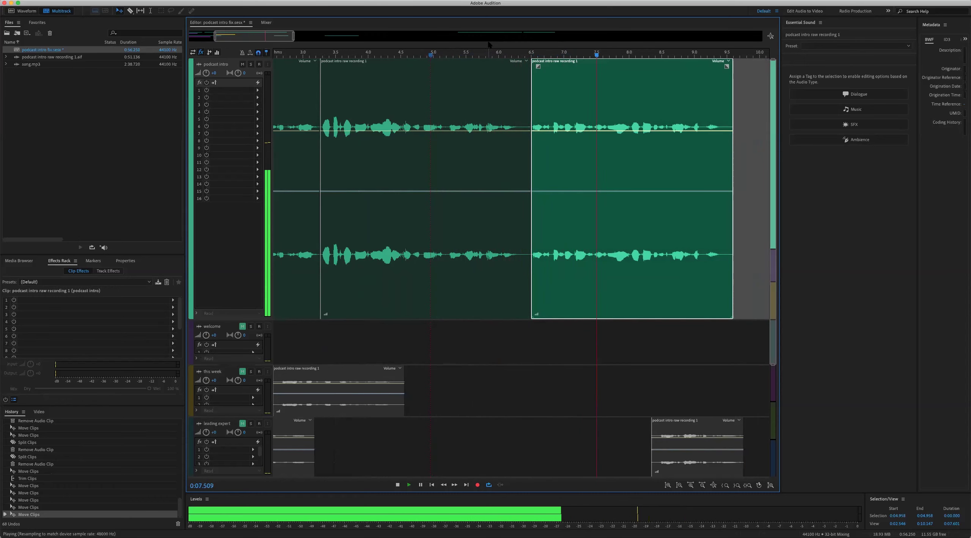
key(space)
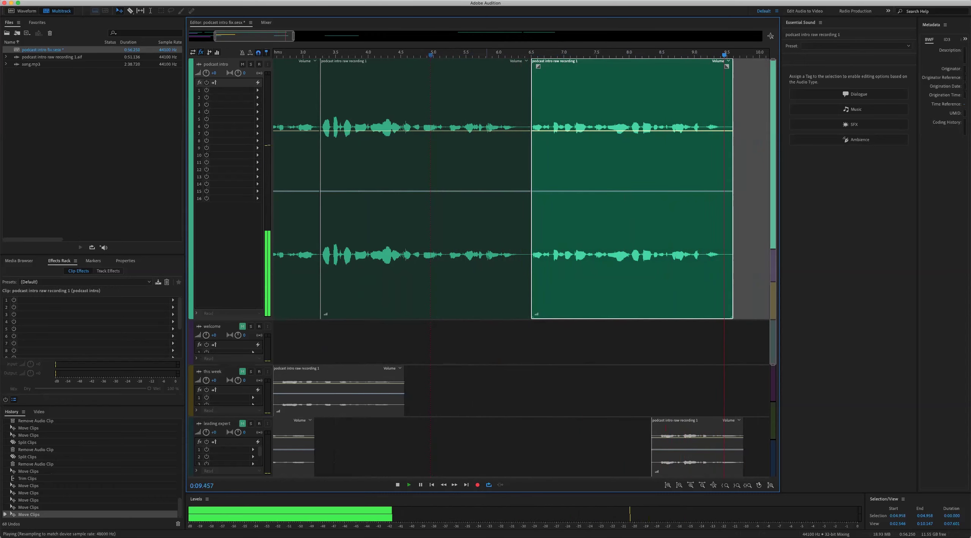
key(space)
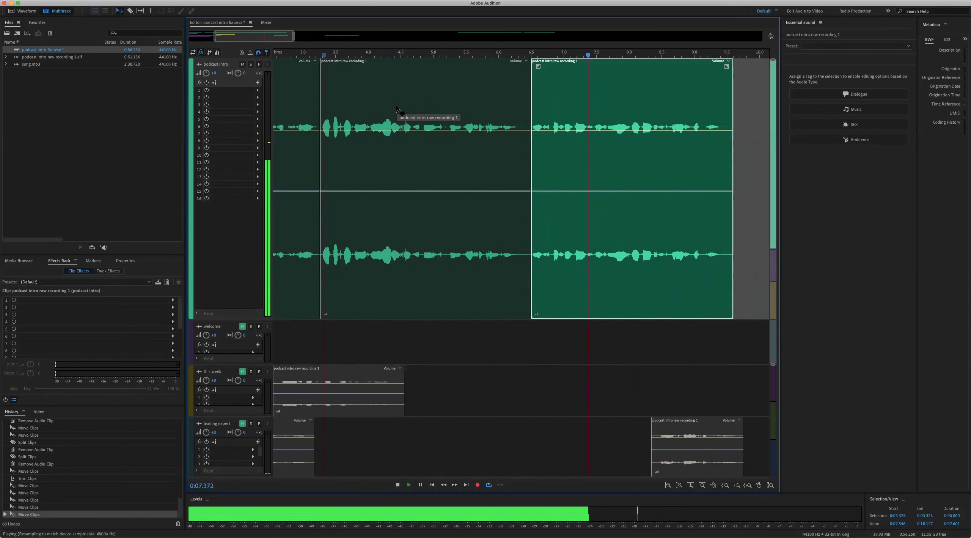
key(space)
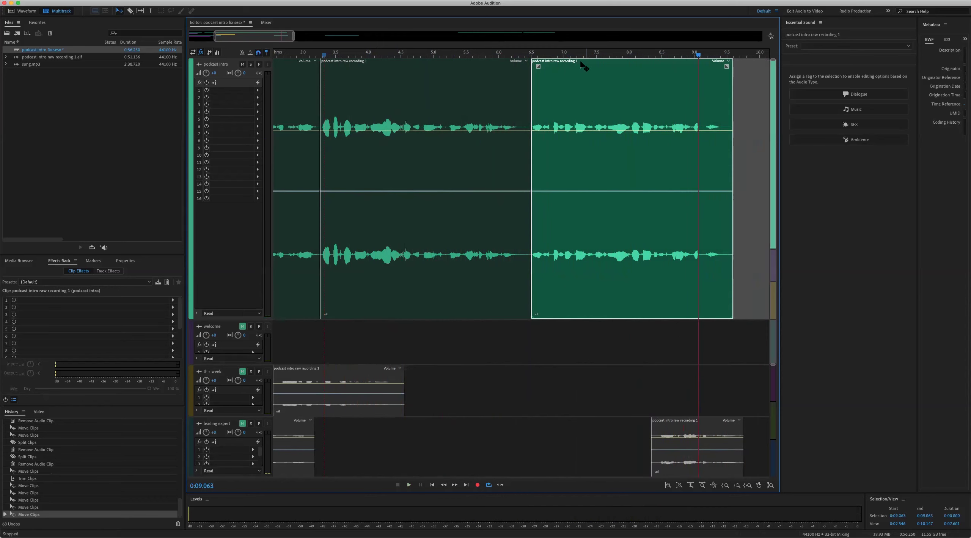
Play back the fourth podcast intro clip around 7.6 s to find the phrase break, and split the clip at about 7.66 s
click(605, 55)
click(607, 55)
key(space)
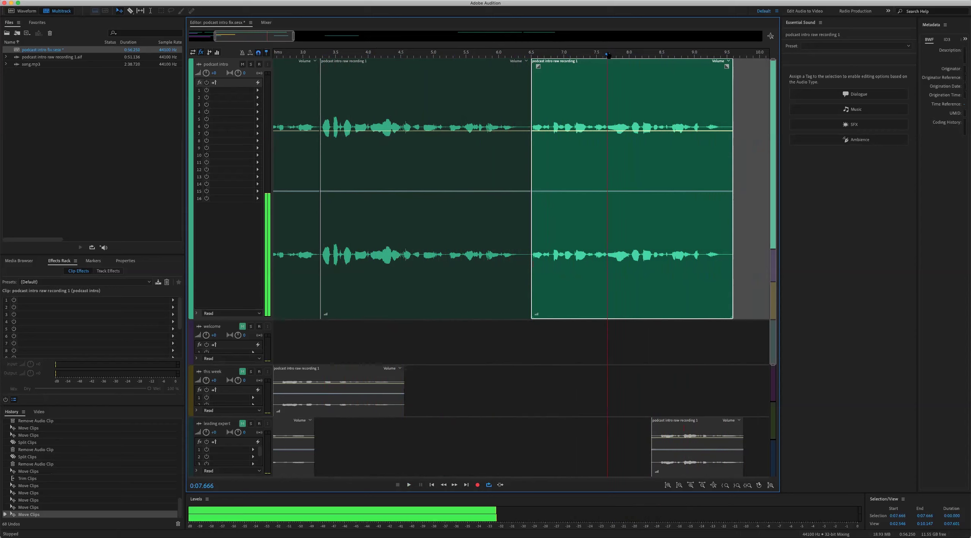
key(space)
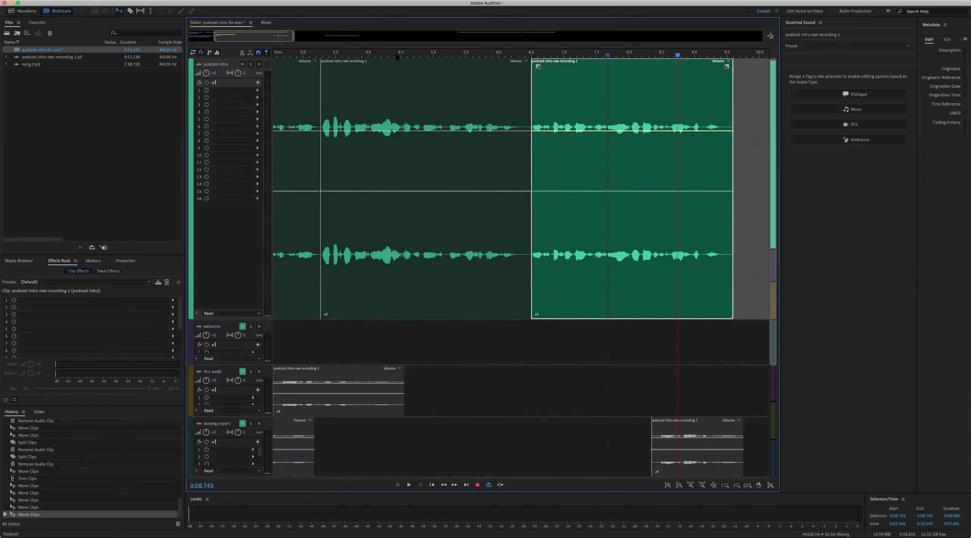
key(space)
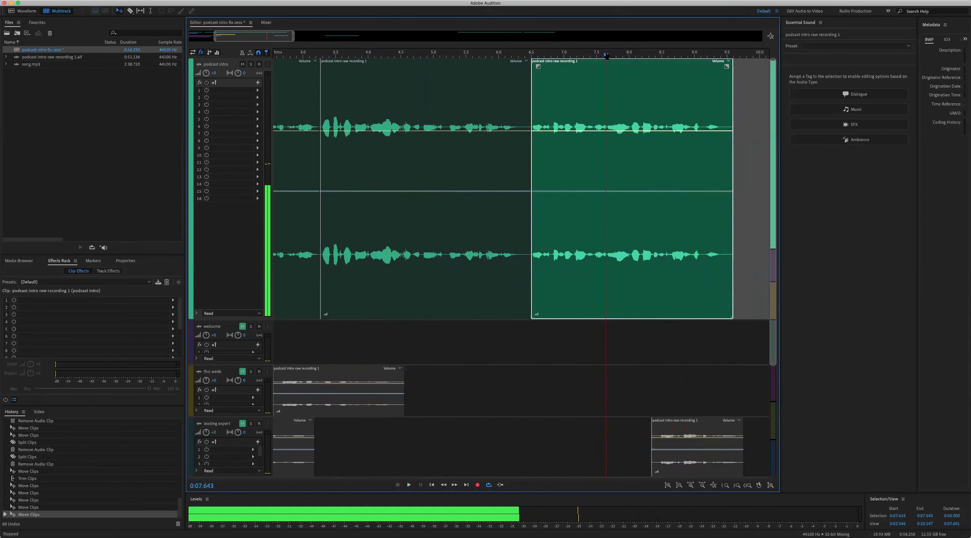
key(space)
key(=)
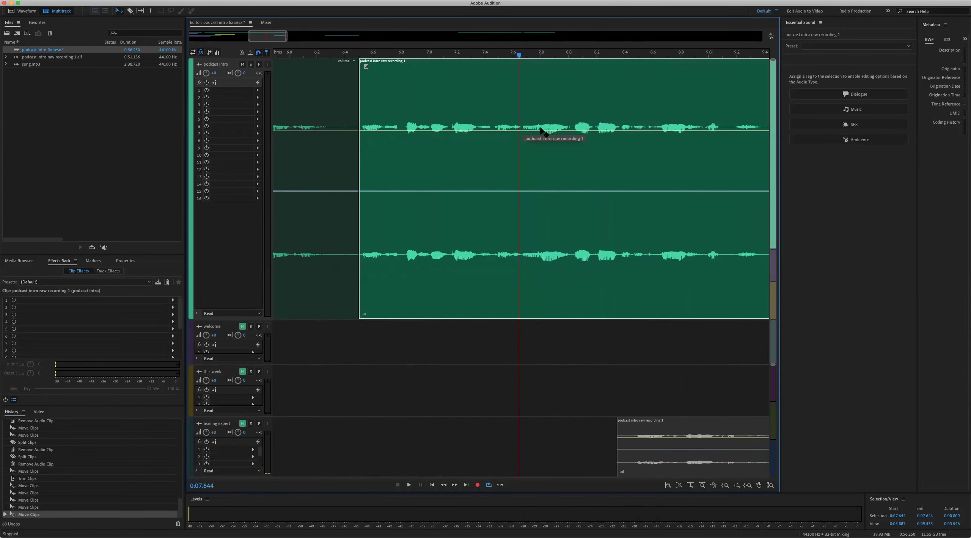
key(space)
key(space)
key(super+k)
key(minus)
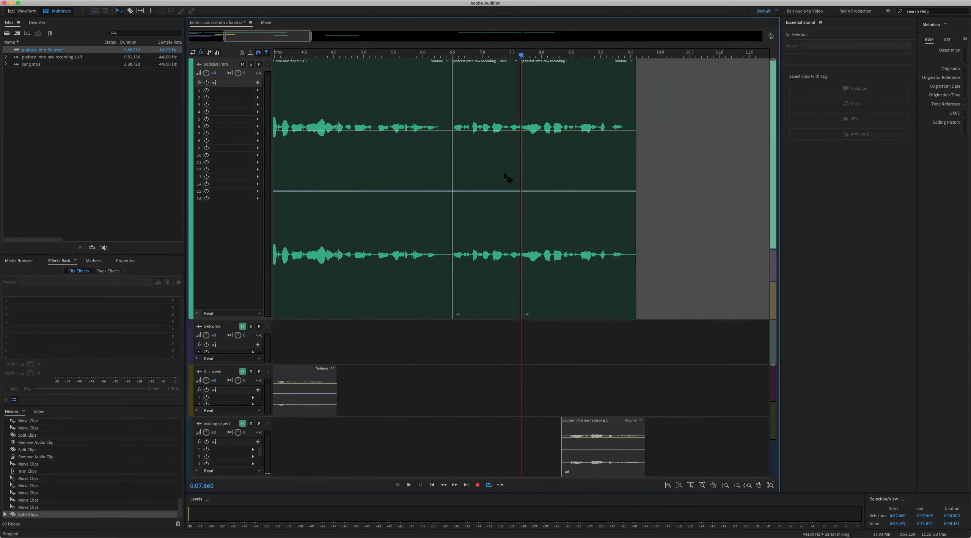
Move the split clip's first part out to about 10.3 s and its second part just after the third clip, at about 6.6 s
drag(493, 161, 681, 158)
drag(560, 171, 507, 171)
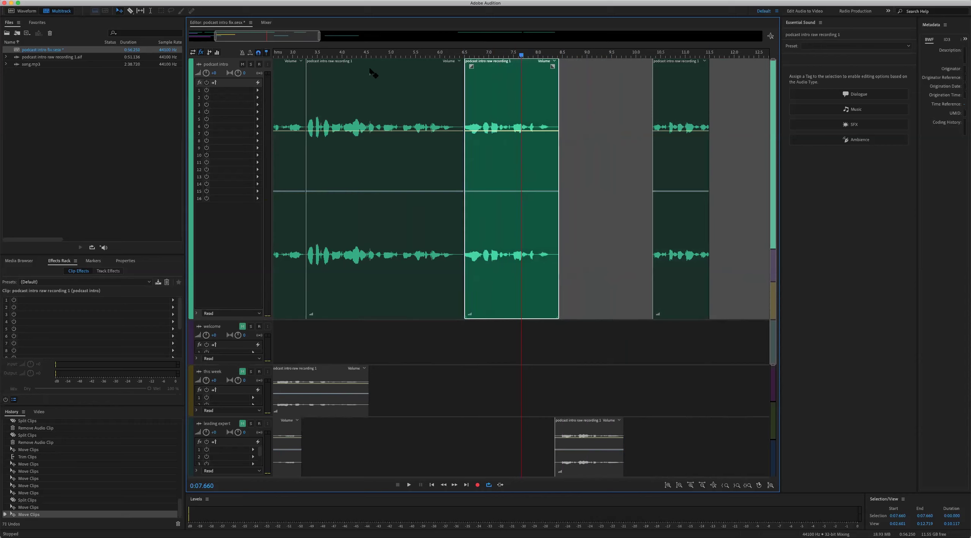
key(space)
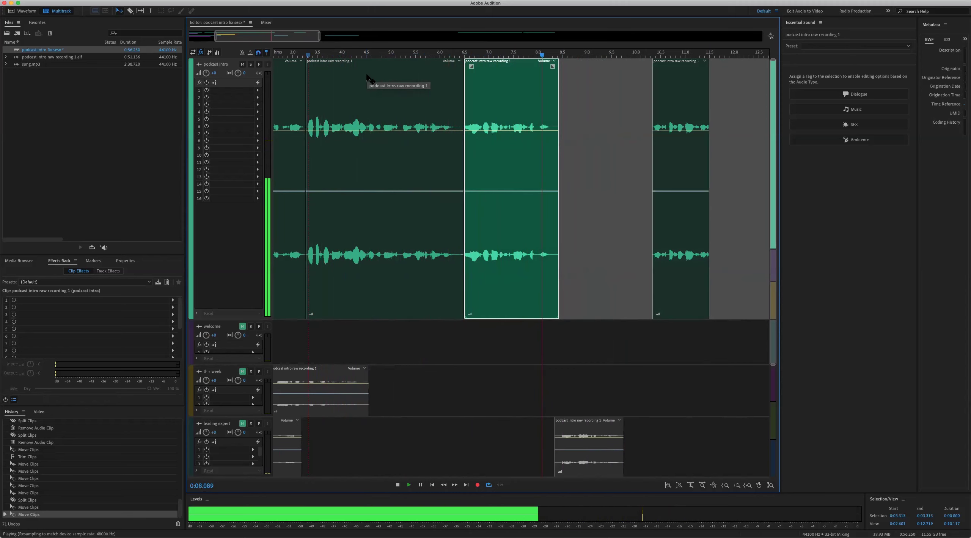
key(space)
mouse_move(491, 164)
mouse_down()
mouse_move(481, 162)
mouse_move(495, 165)
mouse_up()
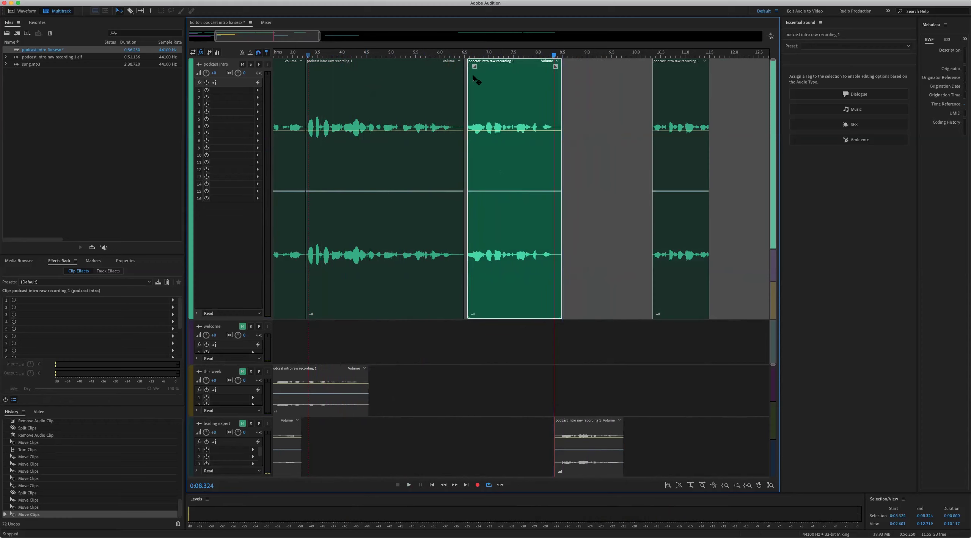
Try to shorten the third clip by splitting it at about 6.28 s, deleting the tail, and moving the fourth clip against it
click(456, 55)
click(453, 55)
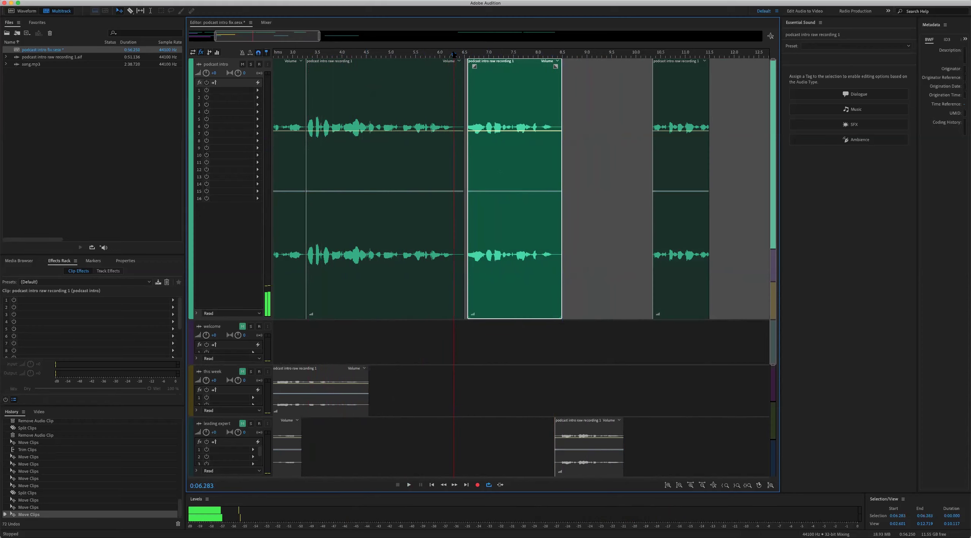
click(440, 165)
key(super+k)
click(461, 156)
key(Delete)
drag(484, 160, 474, 167)
Play back the shortened transition, and undo the fourth clip's move, the tail deletion and the split
click(347, 54)
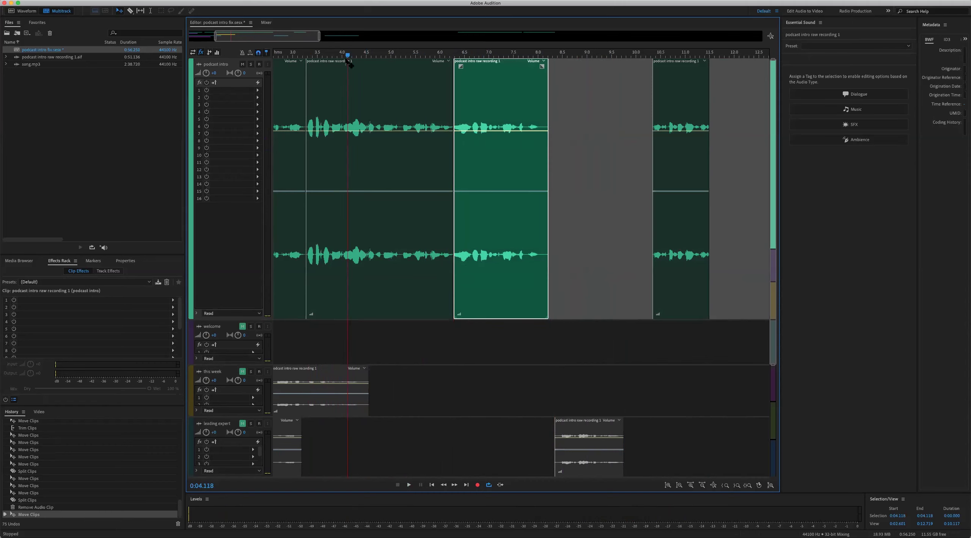
key(space)
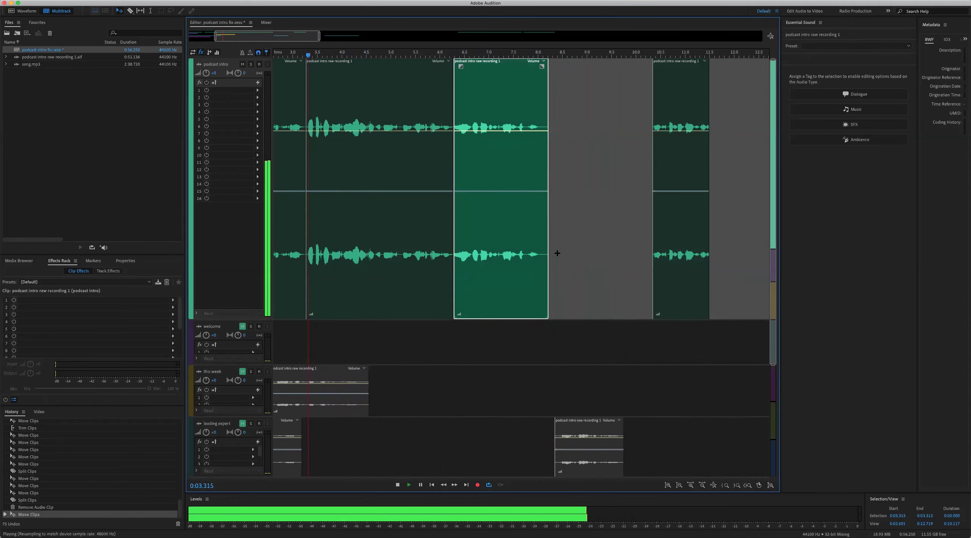
key(equal)
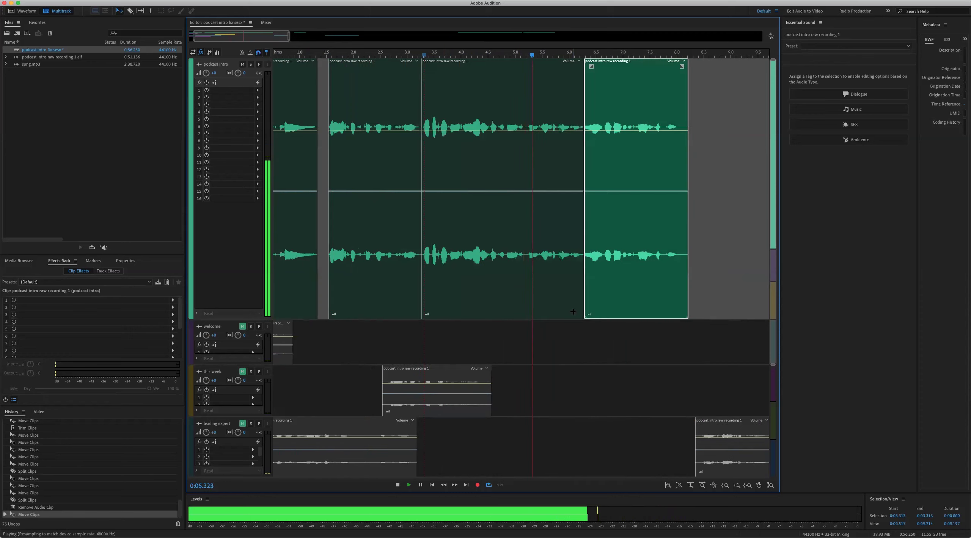
key(space)
key(super+z)
key(super+z)
key(super+z)
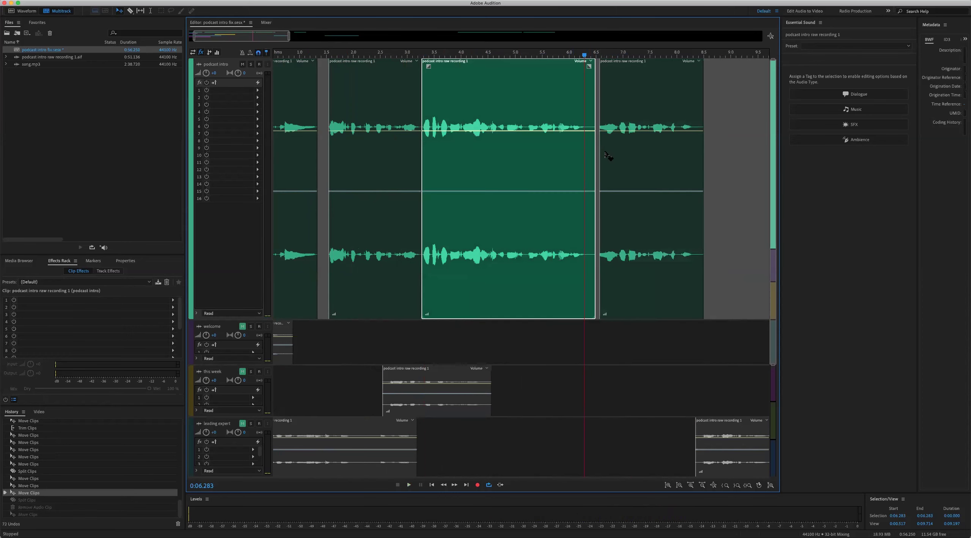
Trim the third clip's end to about 6.4 s, place the fourth clip against it, and play back the transition from about 4.1 s
click(622, 160)
drag(595, 158, 616, 159)
click(466, 52)
key(space)
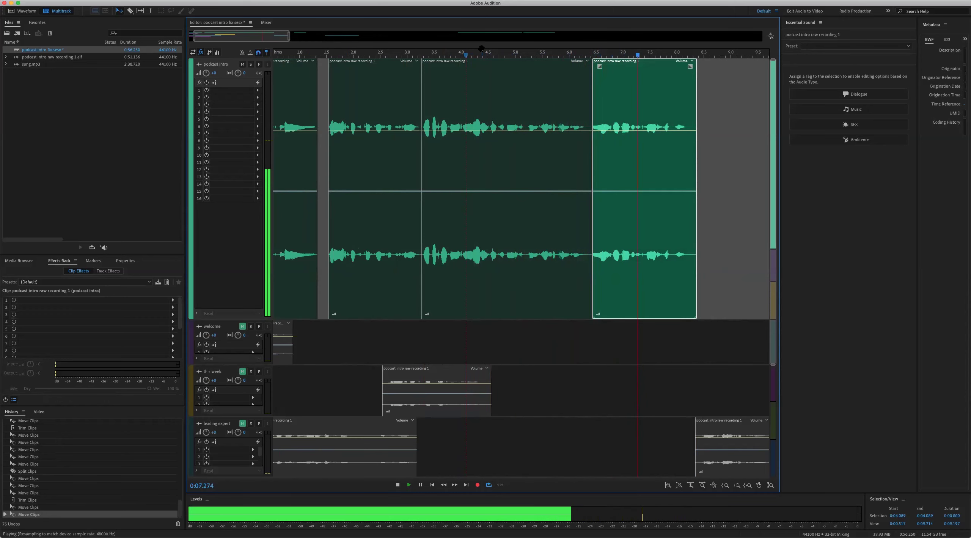
key(space)
Delete the leftover clip at about 10.3 s from the podcast intro track
scroll(641, 243, down, 5)
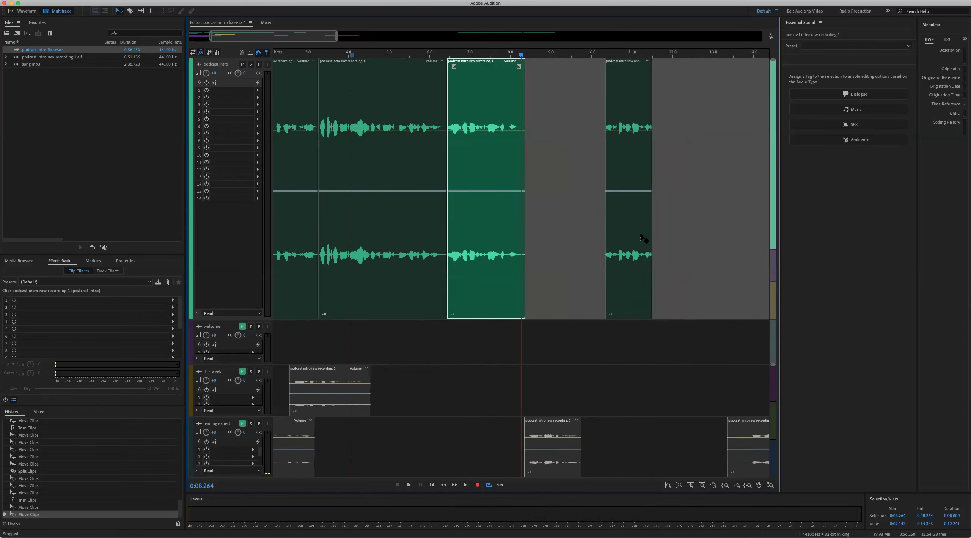
click(573, 122)
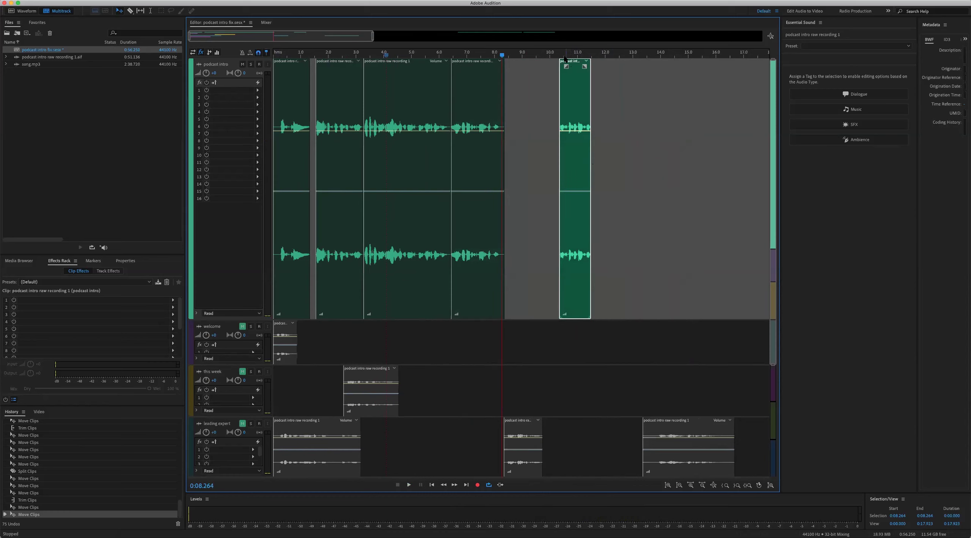
key(space)
key(space)
key(Delete)
Move the clip from the background sound track to the podcast intro track, placing it after the fourth clip at about 8.9 s
scroll(597, 193, down, 4)
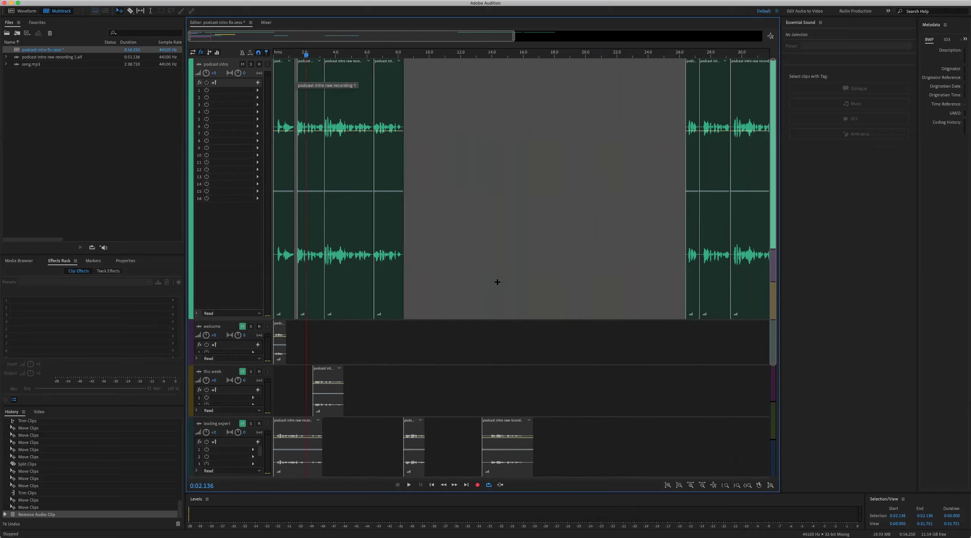
scroll(498, 281, up, 8)
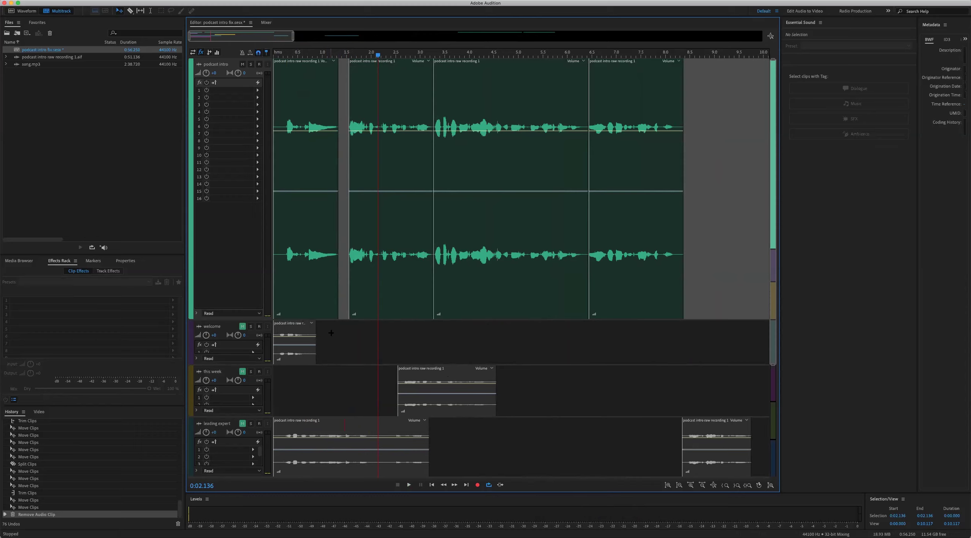
key(minus)
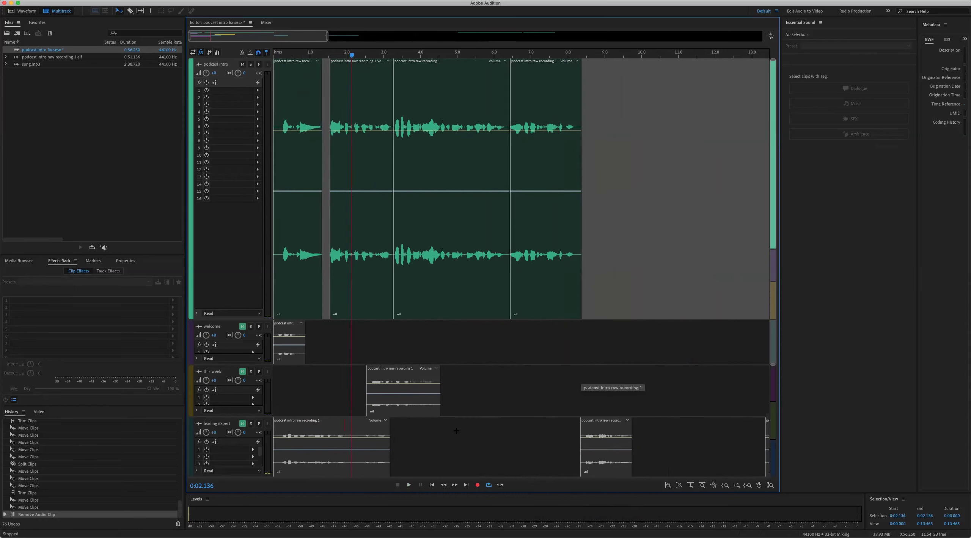
scroll(361, 397, down, 4)
click(299, 362)
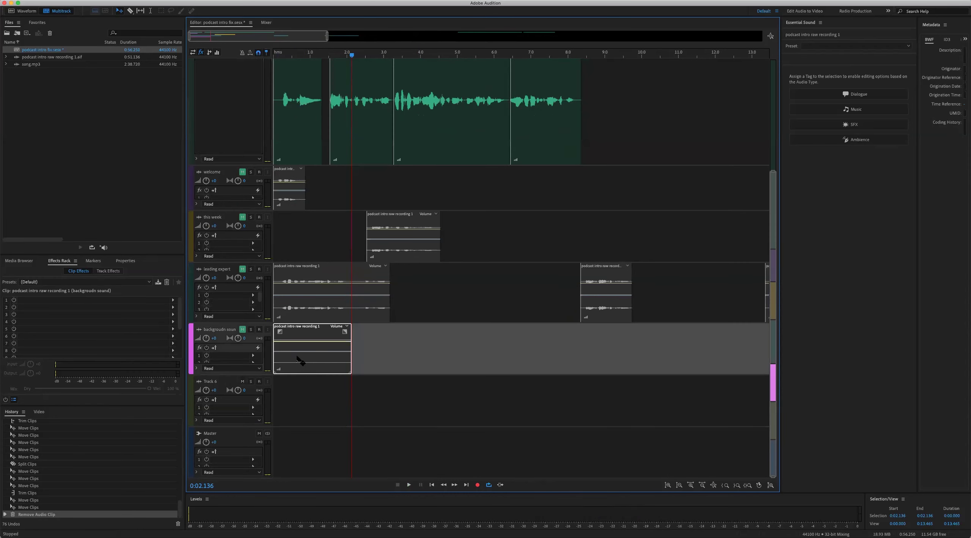
drag(290, 360, 632, 145)
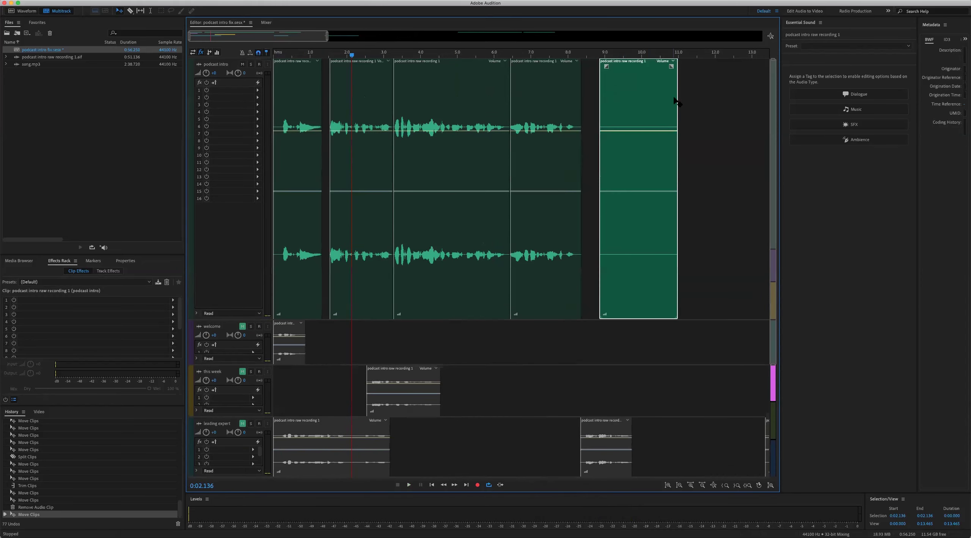
Trim the background sound clip to a short piece and fit it into the gap between the first and second podcast intro clips
drag(676, 98, 326, 119)
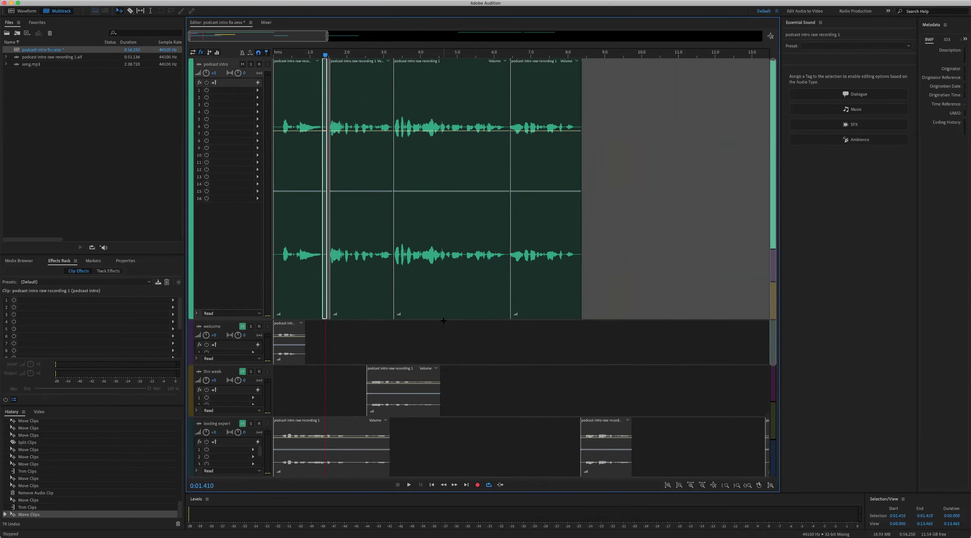
scroll(425, 224, up, 5)
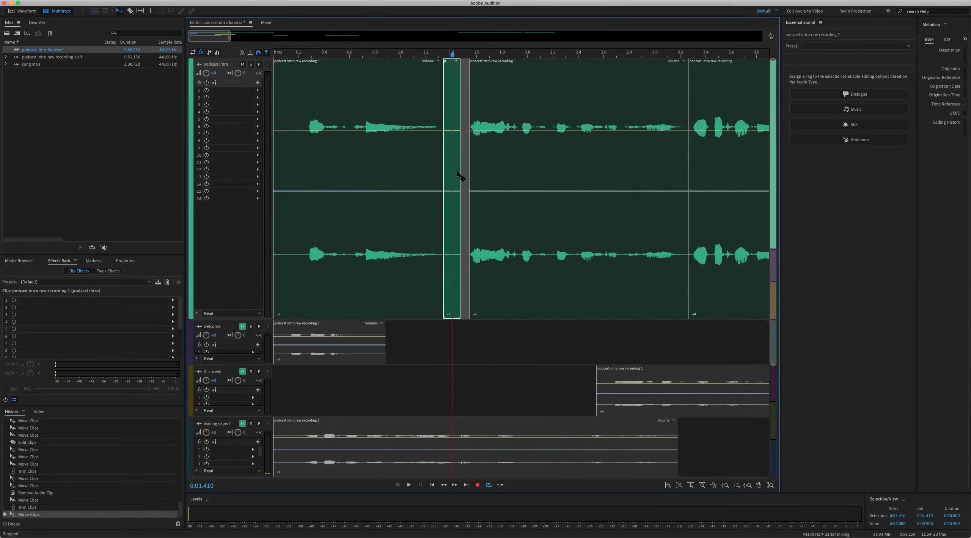
scroll(460, 177, up, 1)
drag(482, 167, 488, 167)
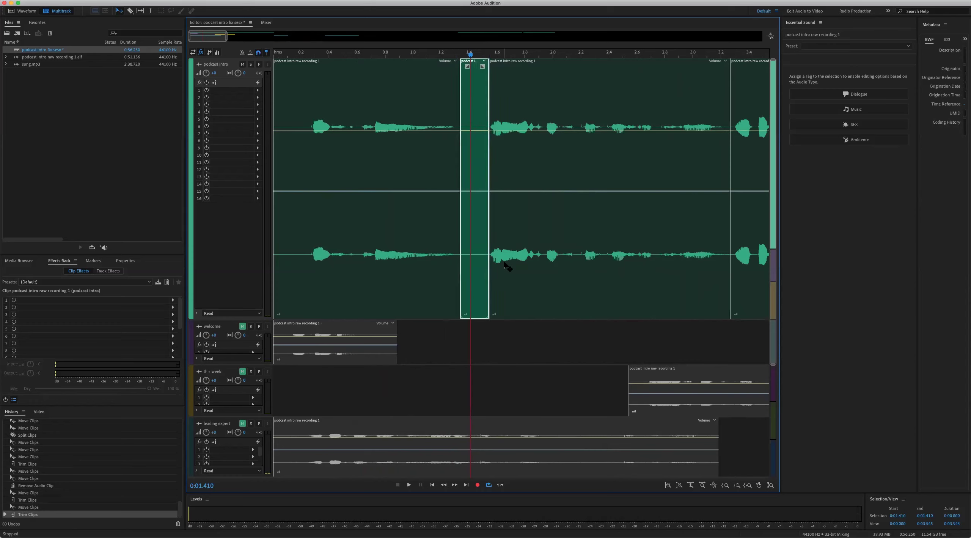
Move the short background sound clip to the welcome track and back into the gap on the podcast intro track
super+click(504, 98)
click(470, 113)
drag(479, 226, 485, 358)
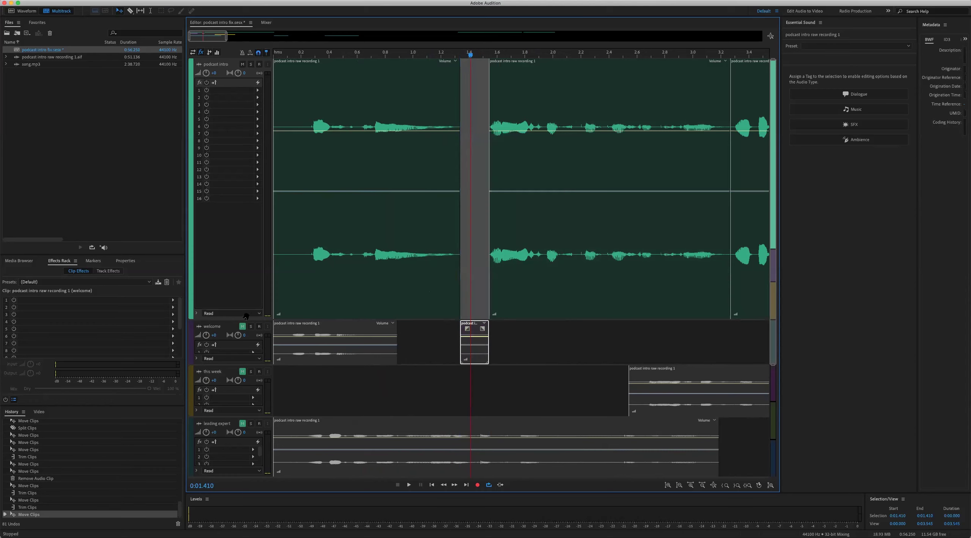
click(242, 327)
click(242, 326)
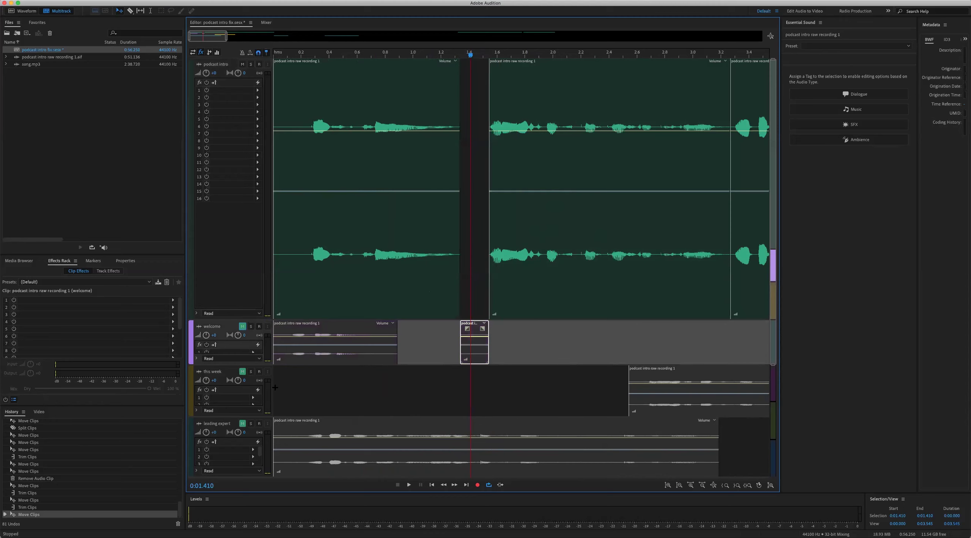
drag(479, 345, 484, 308)
key(super+shift+a)
Play back the opening of the podcast intro from the start to check the filled gap
scroll(514, 353, down, 10)
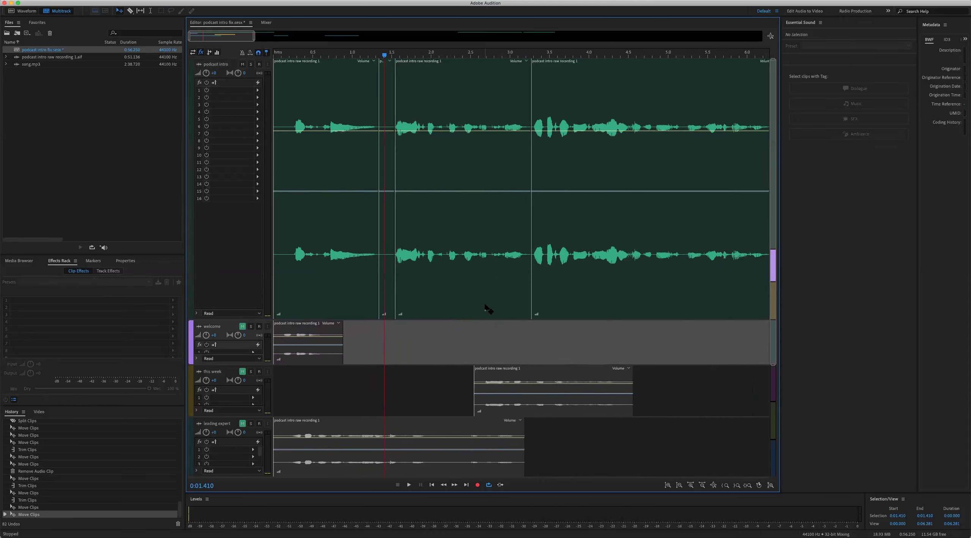
key(space)
key(space)
key(Home)
key(space)
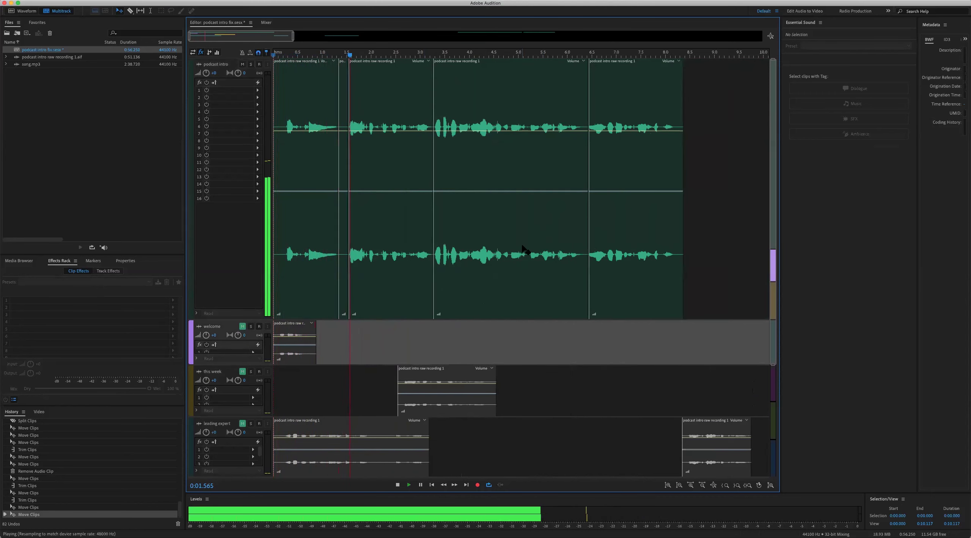
key(space)
Delete the voice clip on the welcome track, unmute the track, and place song.mp3 at its start
click(505, 292)
click(305, 335)
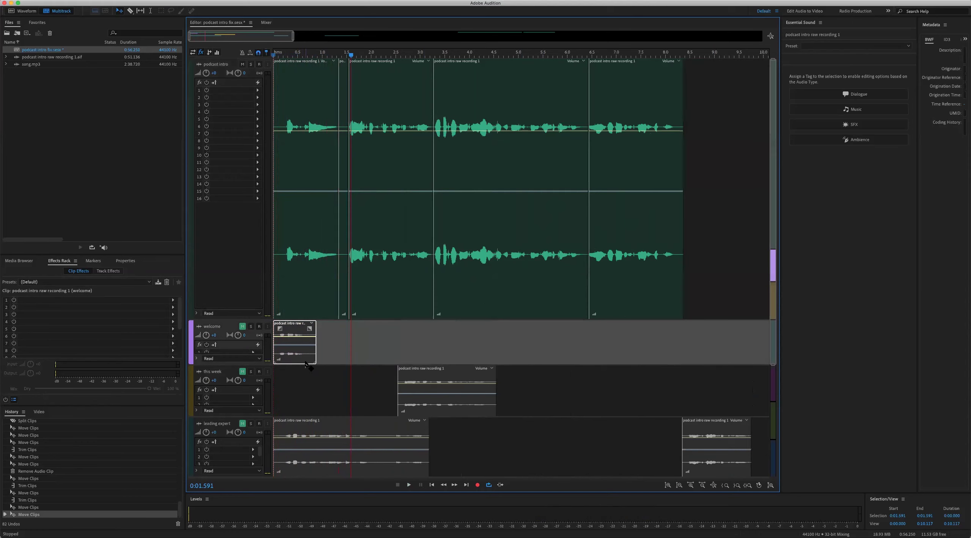
key(Delete)
click(243, 327)
drag(22, 67, 360, 352)
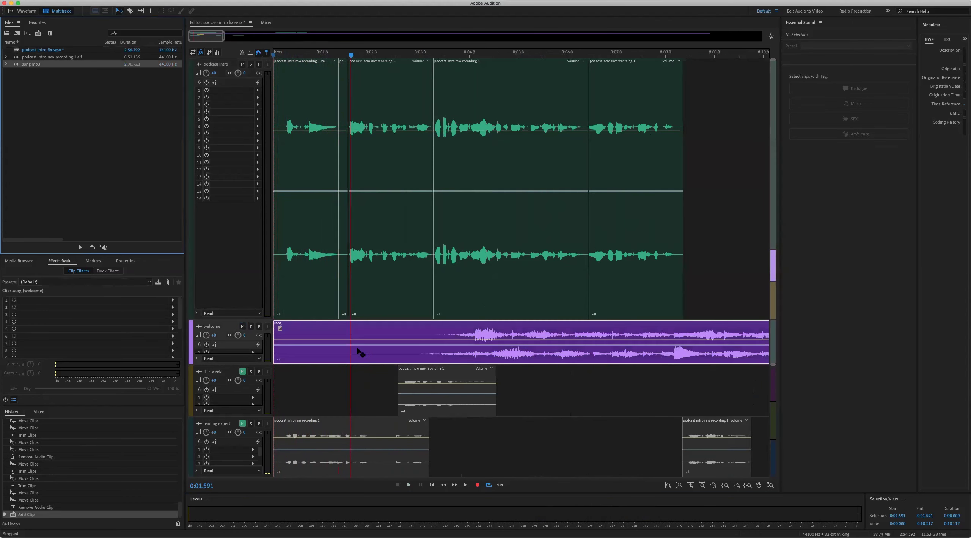
Trim about 3 s off the beginning of the song clip and move the clip back to the start of the session
scroll(683, 289, down, 5)
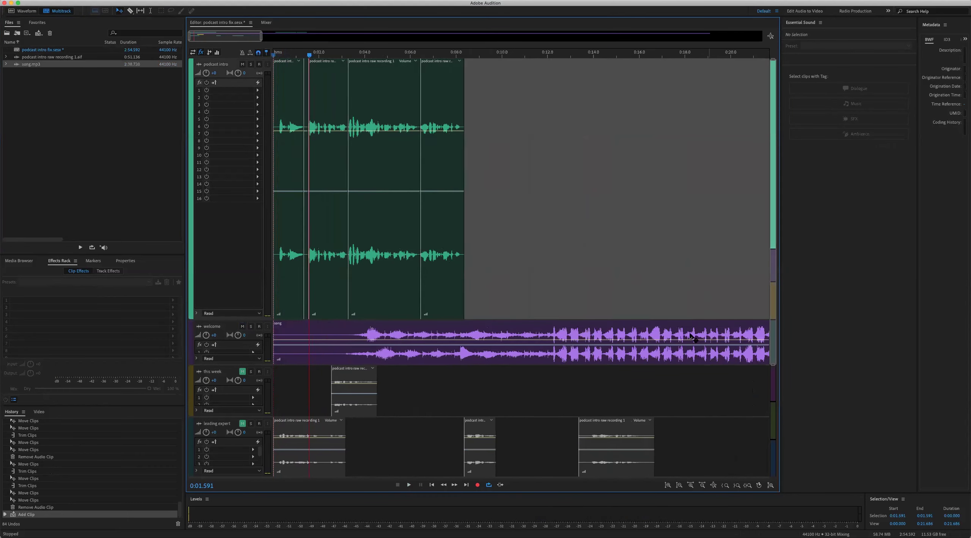
scroll(692, 338, down, 1)
drag(277, 335, 330, 336)
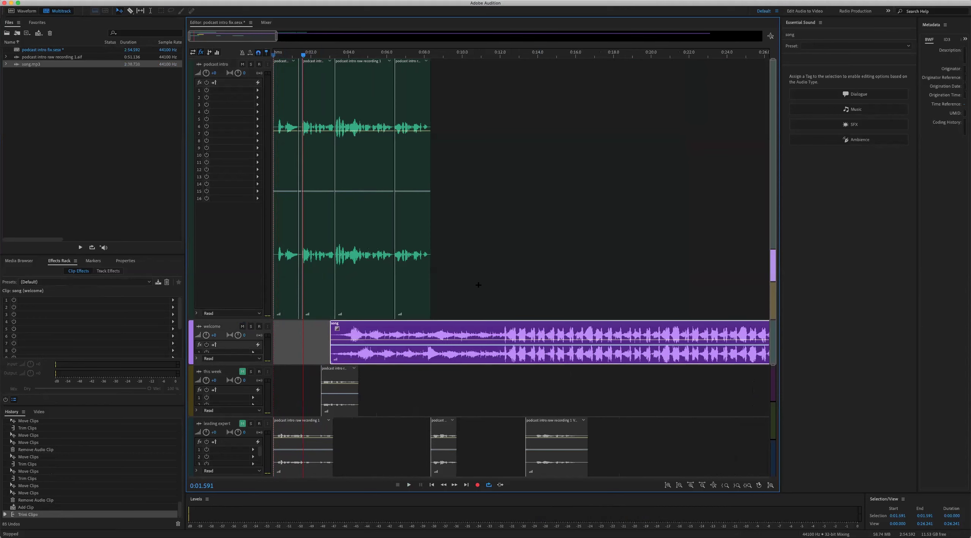
drag(484, 333, 356, 347)
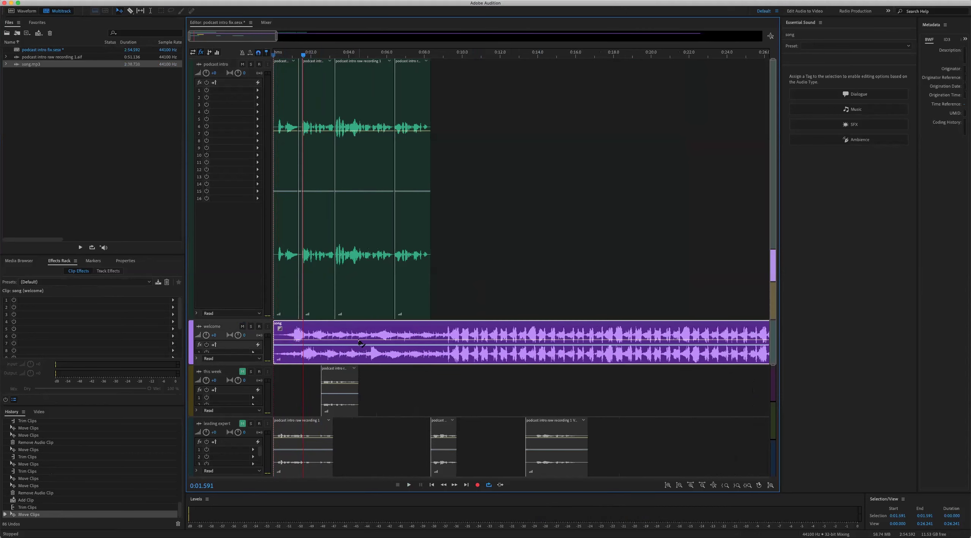
Lower the welcome track's volume to about -18.3 dB while playing back the song from about 10 s
drag(207, 337, 201, 335)
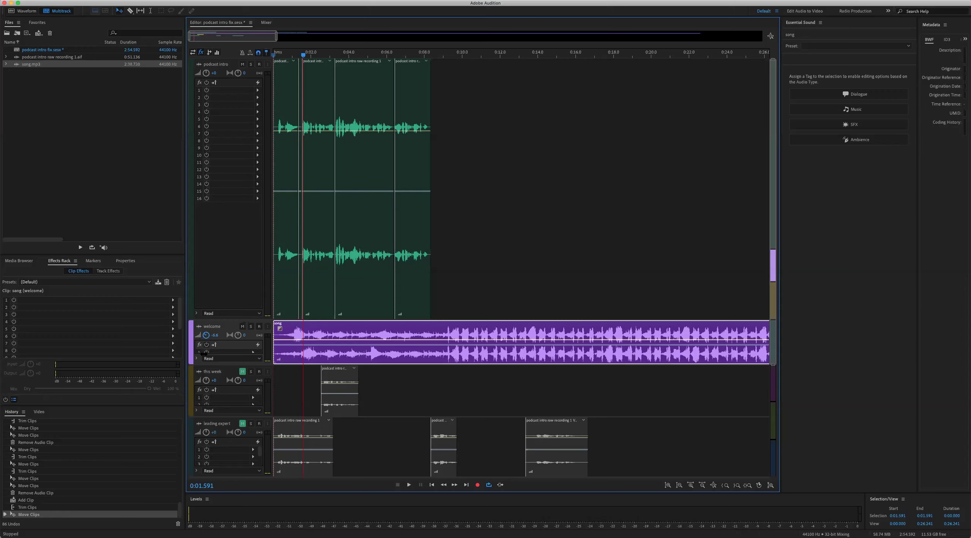
click(451, 81)
key(space)
key(space)
key(space)
drag(206, 335, 205, 326)
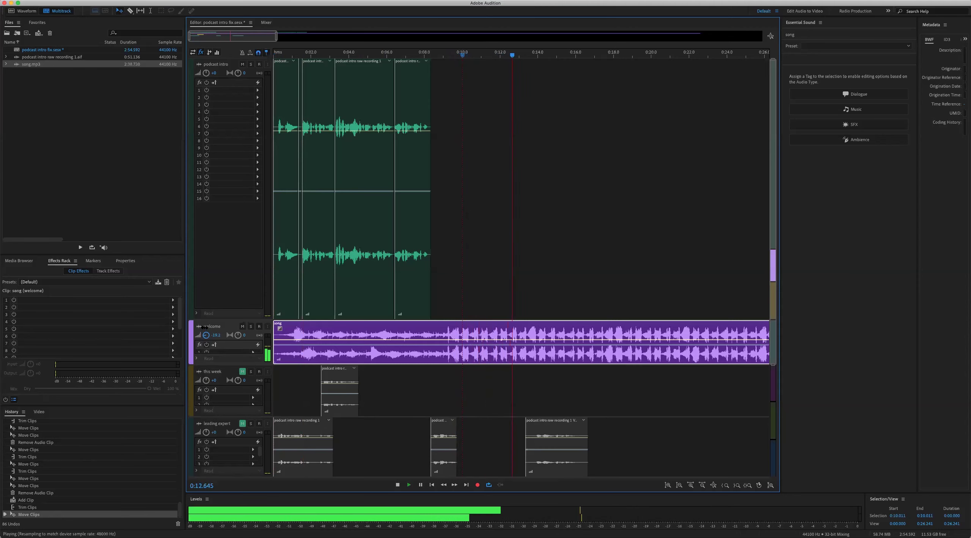
key(space)
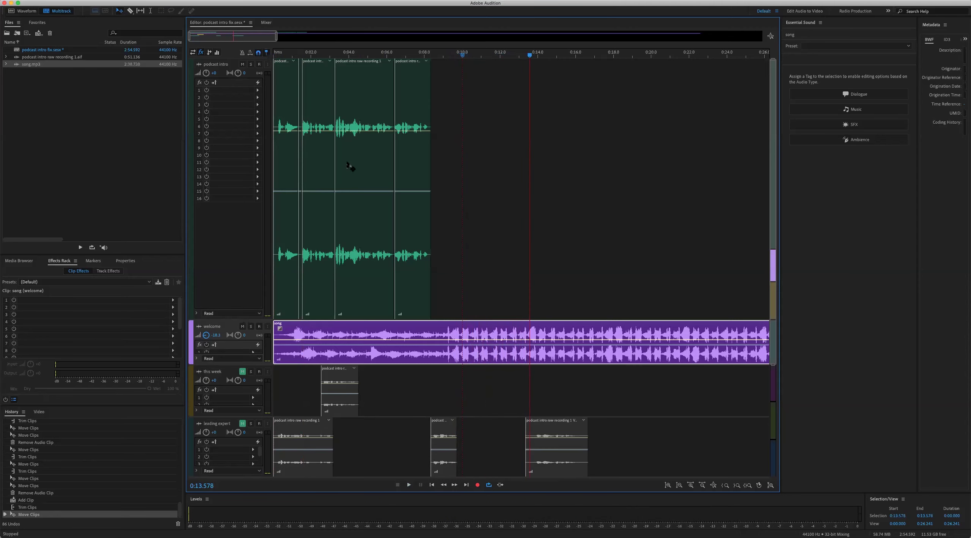
Mute the podcast intro track and play the music alone from the start to find where the voice should enter
click(242, 64)
click(274, 56)
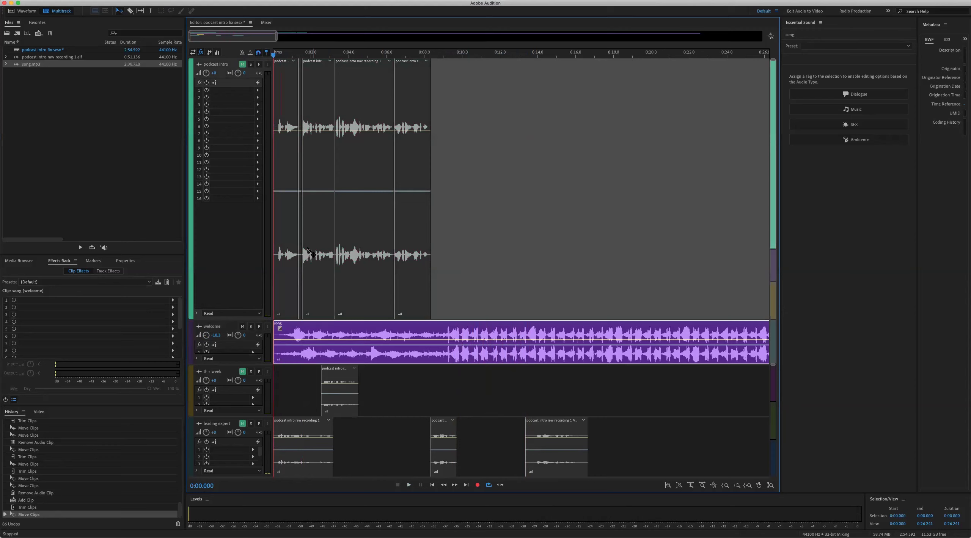
key(space)
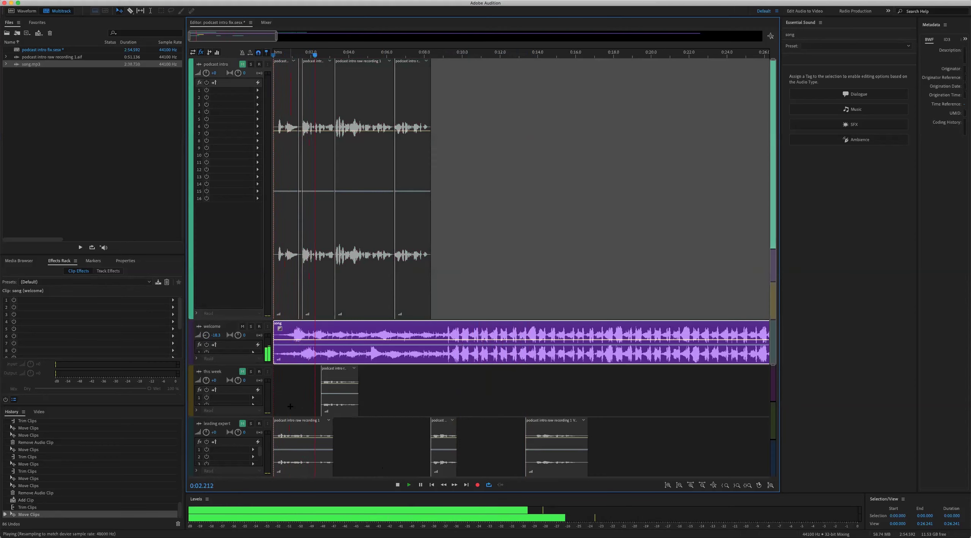
key(space)
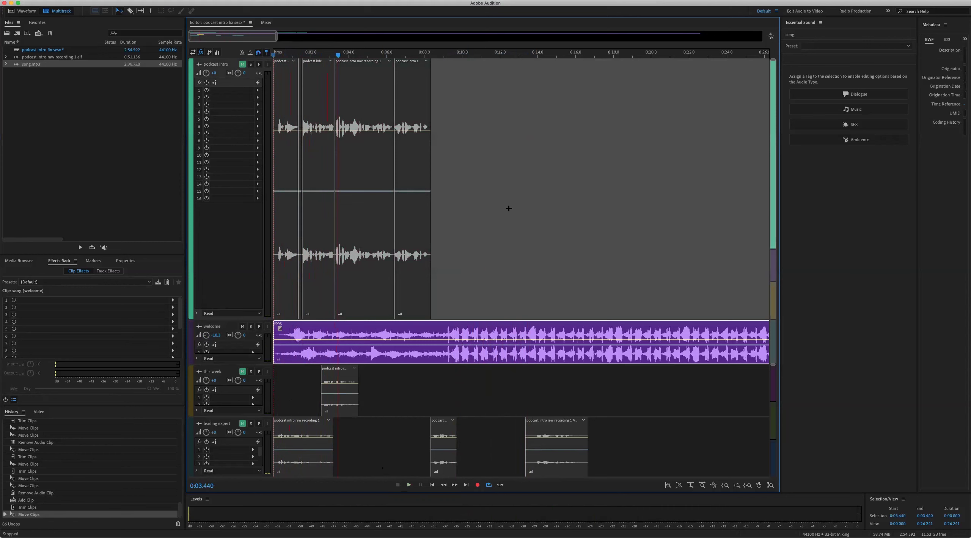
Move all podcast intro voice clips together to start at about 3.2 s, then unmute that track and reduce its height
drag(492, 199, 344, 303)
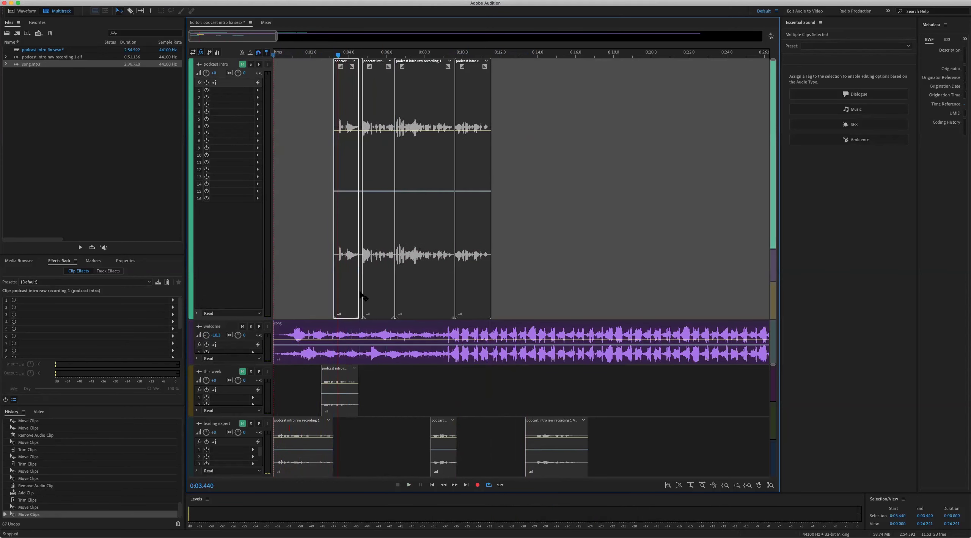
click(274, 54)
click(242, 64)
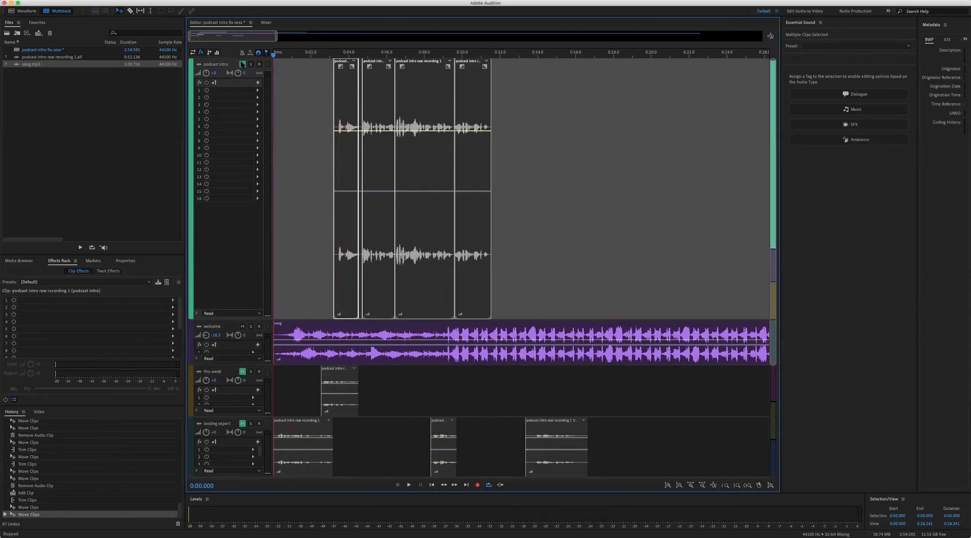
drag(265, 320, 265, 156)
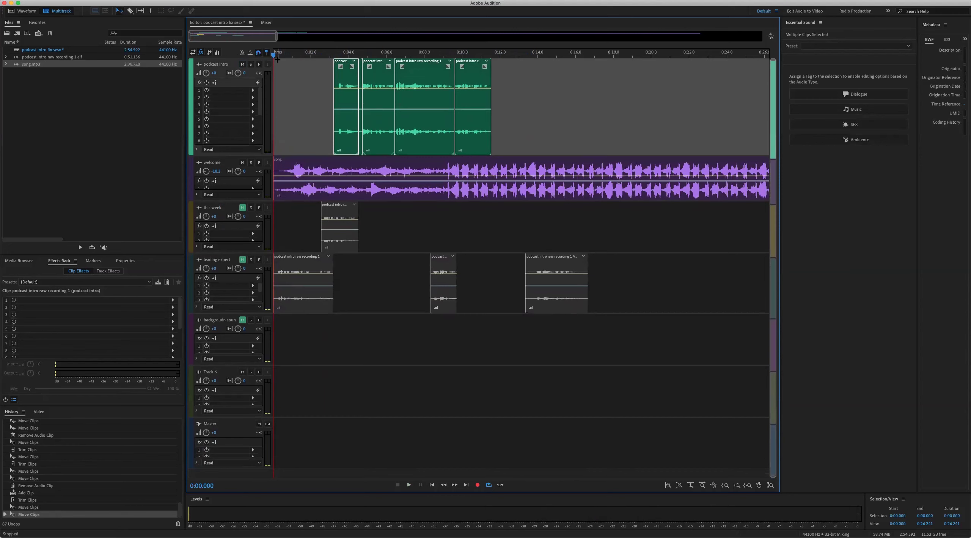
Play back the voice and music mix from the session start to just past the last voice clip
key(space)
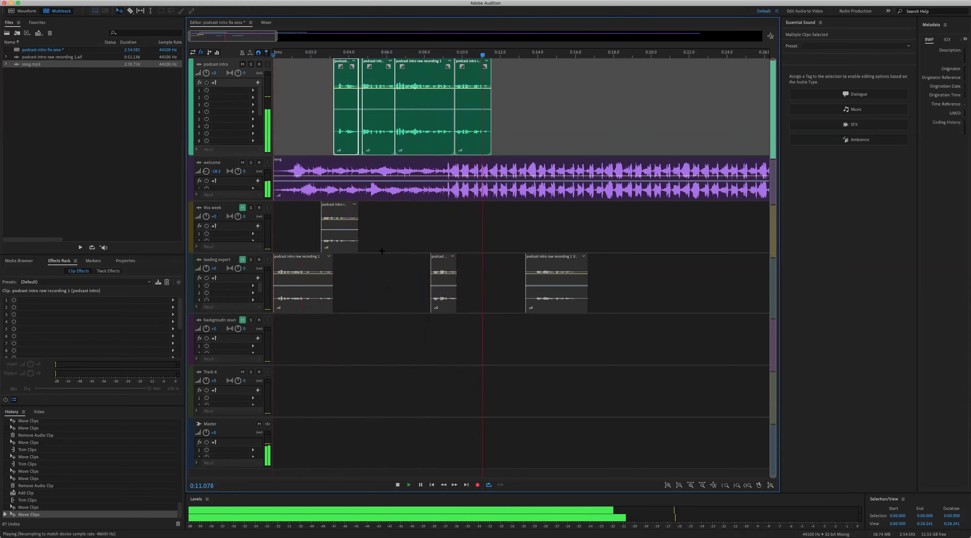
key(space)
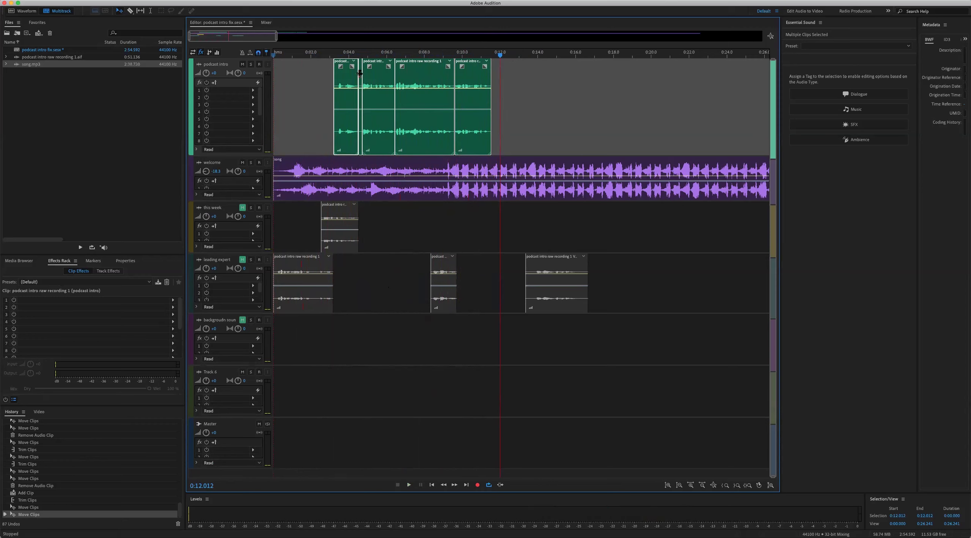
drag(319, 97, 466, 124)
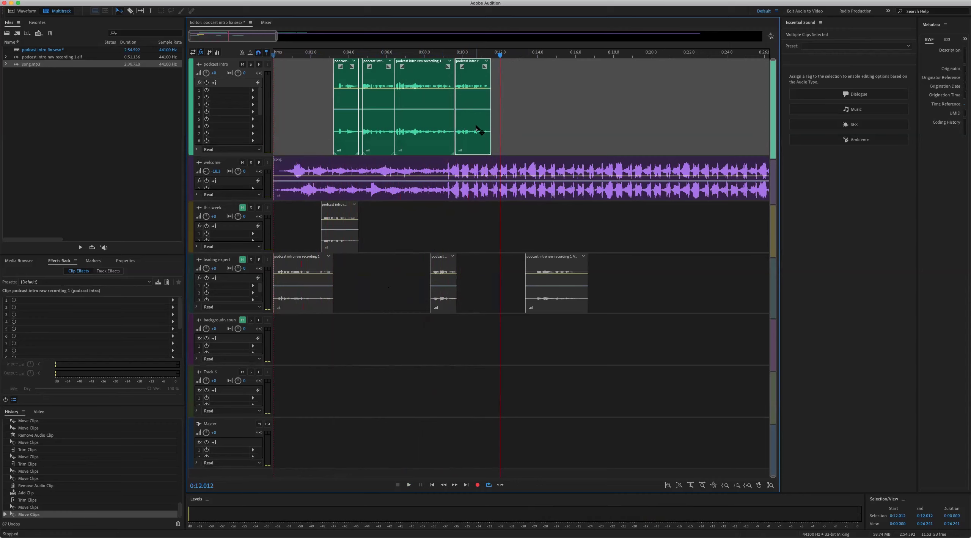